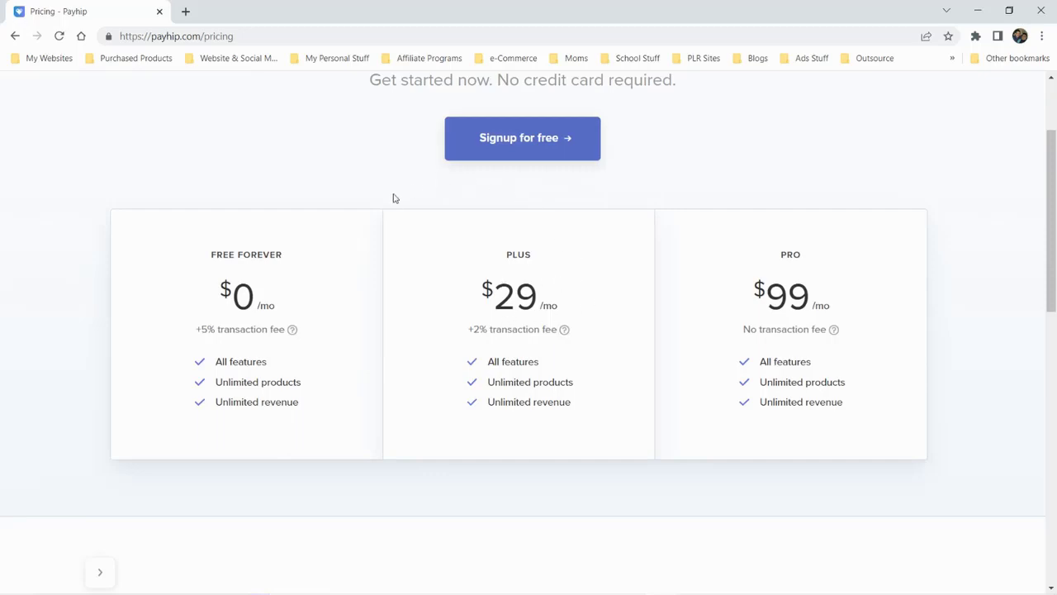
Review the Free Forever, Plus and Pro plans and the frequently asked questions on the Payhip pricing page
scroll(391, 214, up, 2)
scroll(363, 272, down, 2)
scroll(578, 262, down, 2)
scroll(559, 256, up, 1)
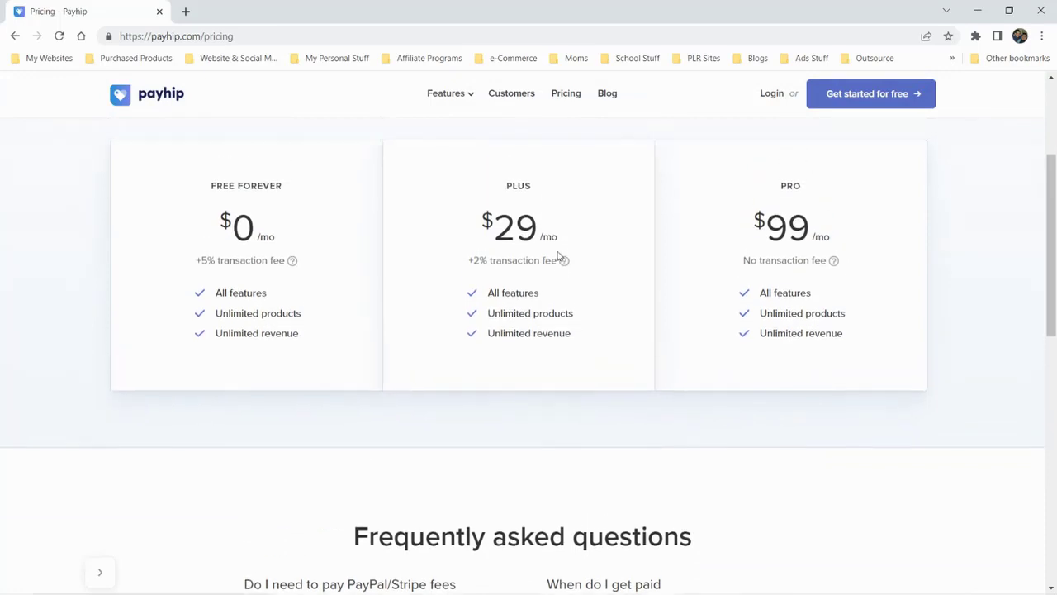
mouse_move(562, 273)
scroll(876, 291, down, 4)
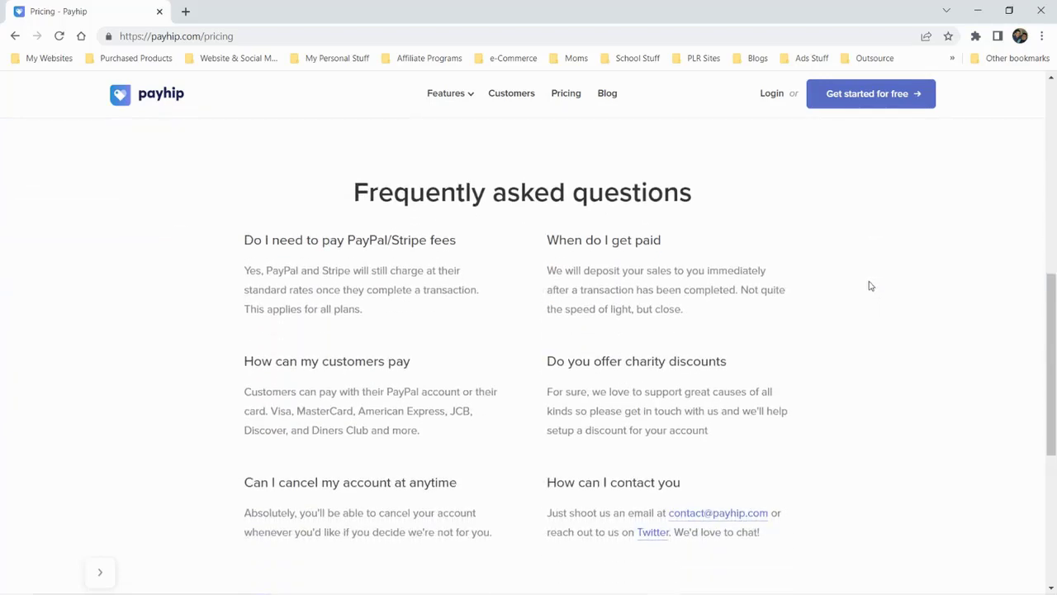
scroll(868, 285, down, 1)
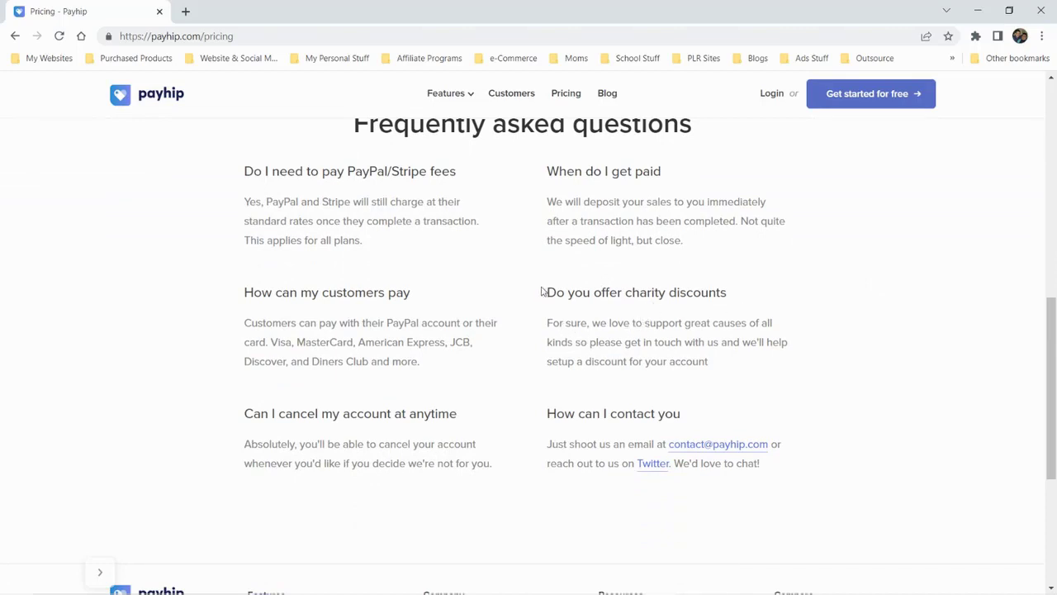
scroll(546, 287, up, 8)
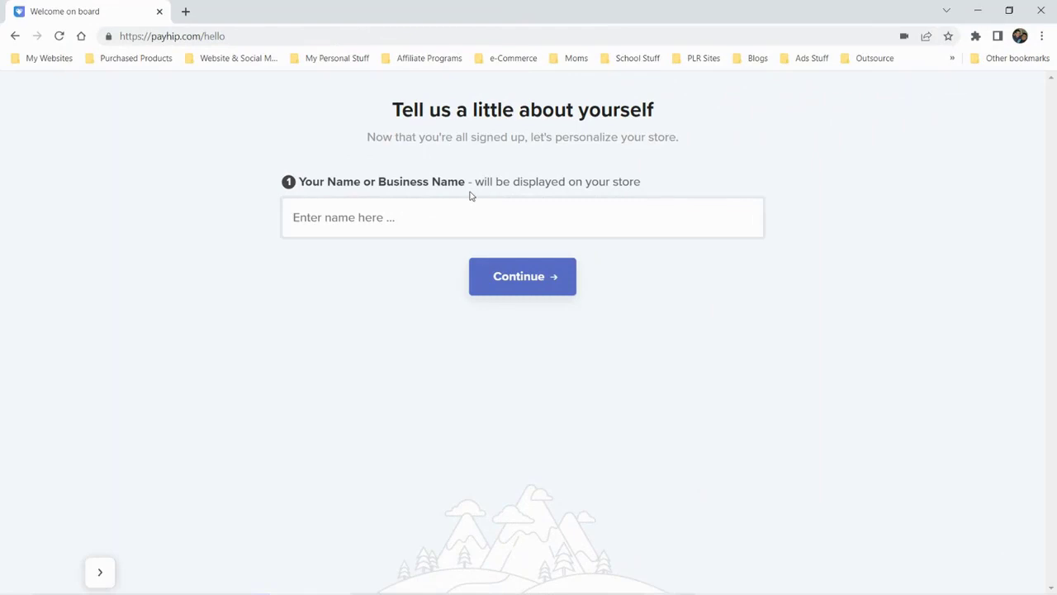
Set the business name to Real Reviewz, accept RealReviewz as the store username and finish the account setup
click(358, 217)
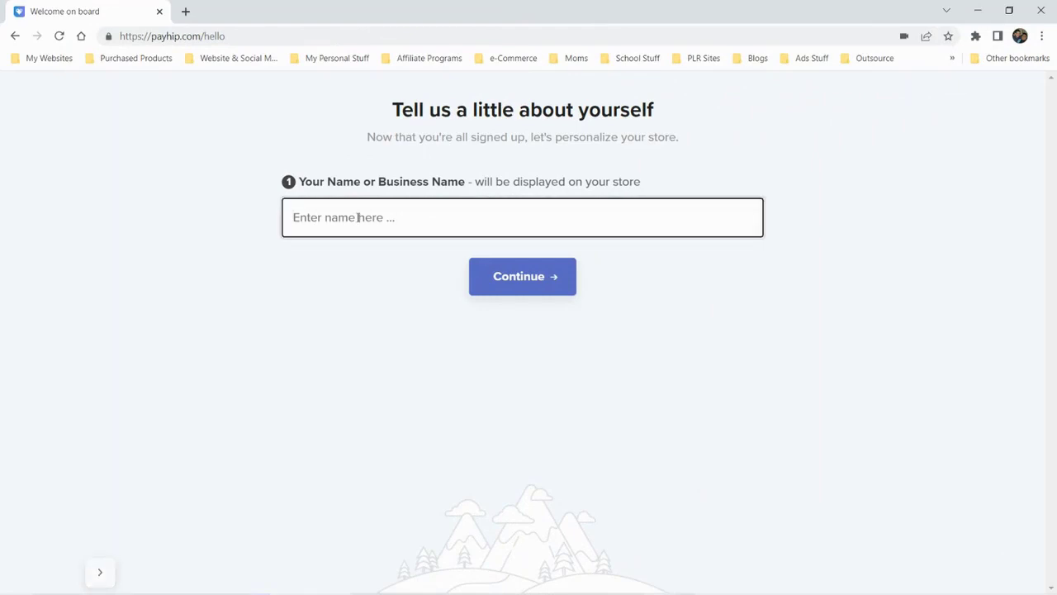
text(Real Reviewz)
click(496, 274)
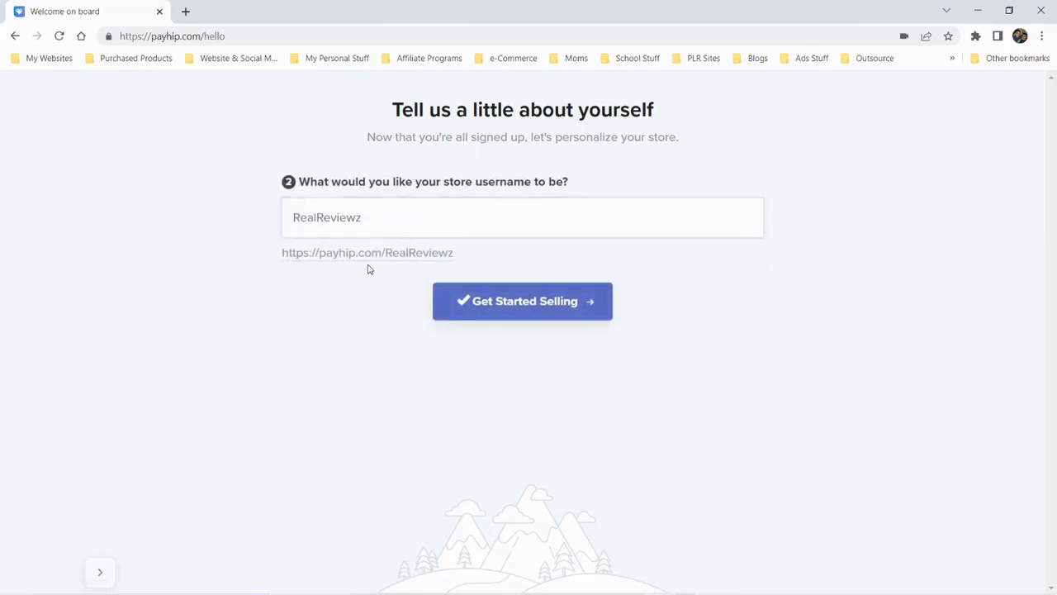
click(519, 306)
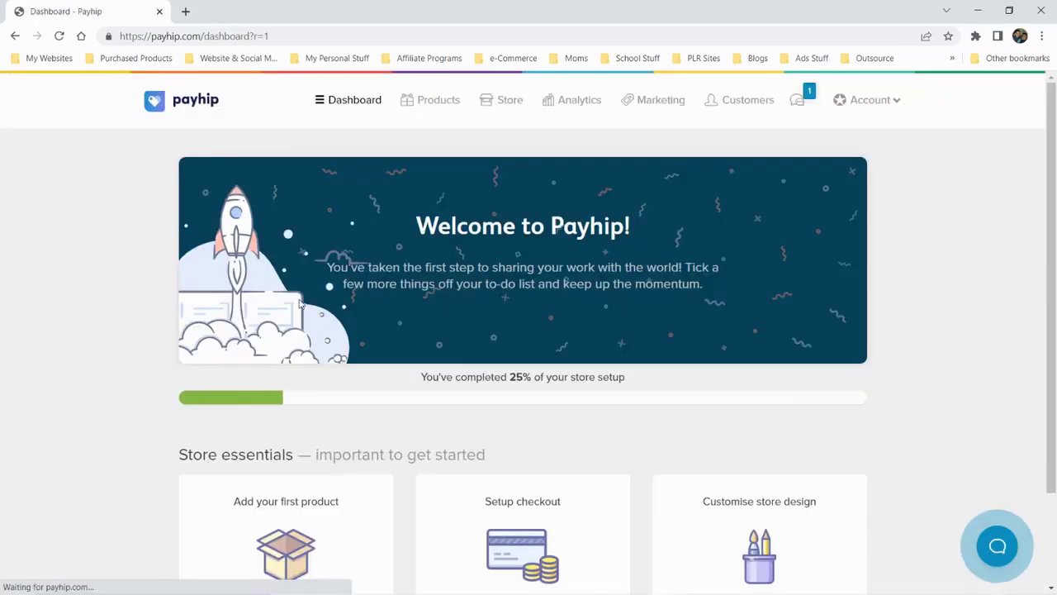
Look over the store essentials on the dashboard and the products page
scroll(199, 333, down, 1)
scroll(199, 332, down, 1)
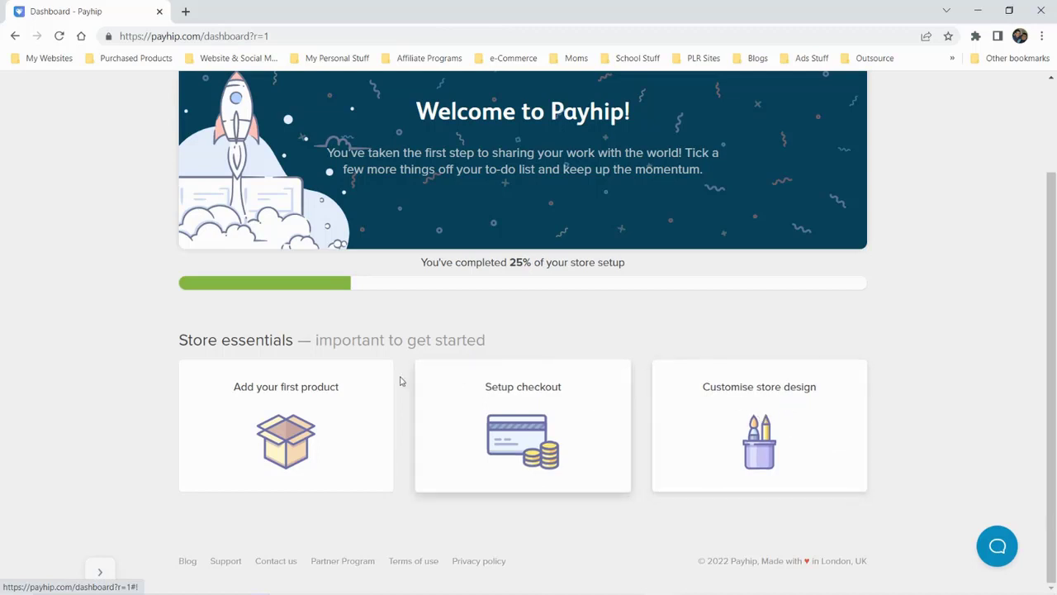
scroll(200, 408, up, 2)
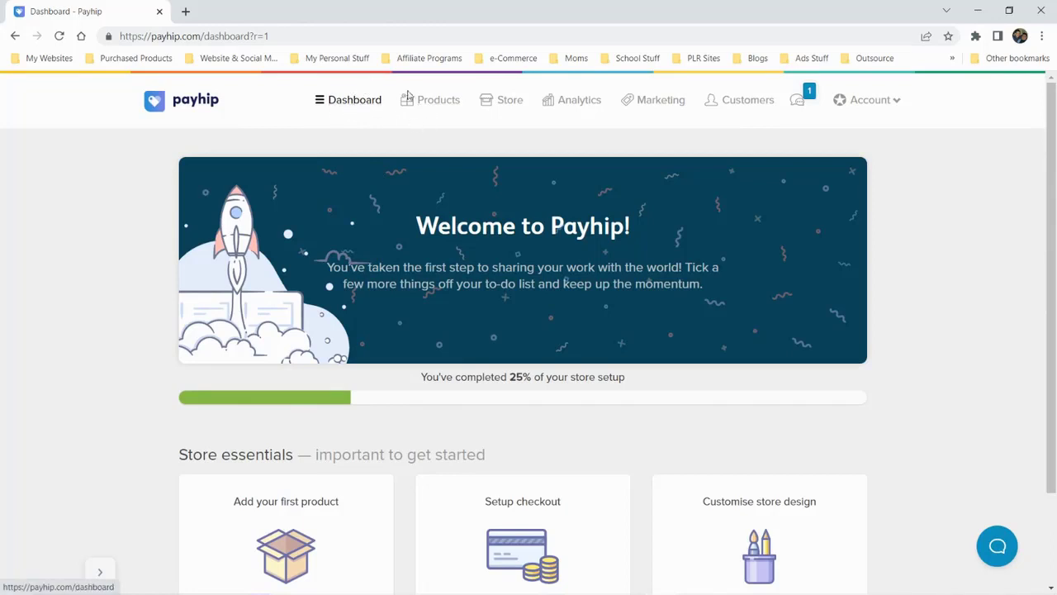
click(434, 103)
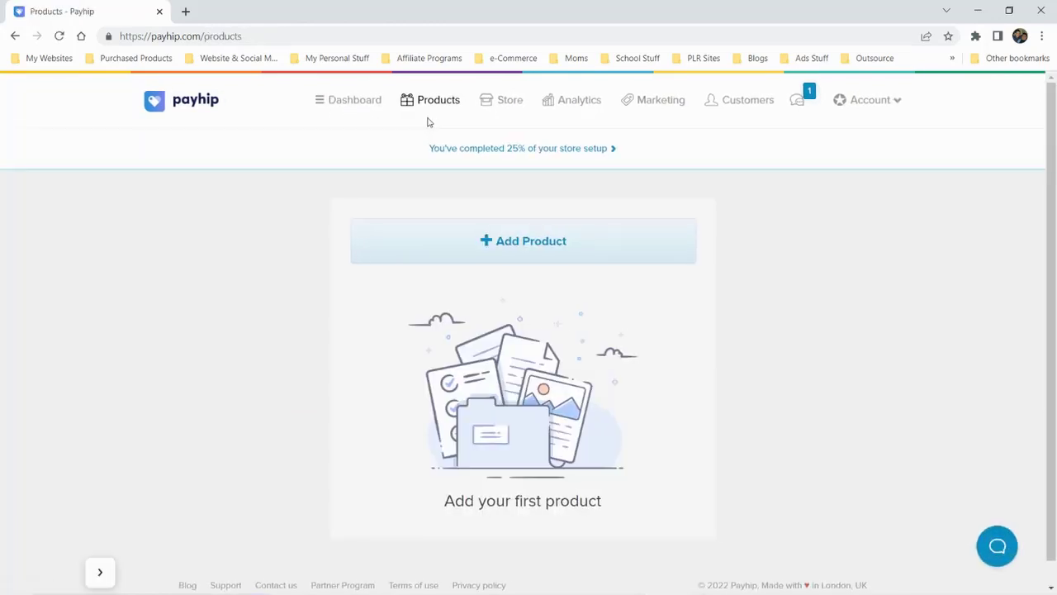
click(351, 100)
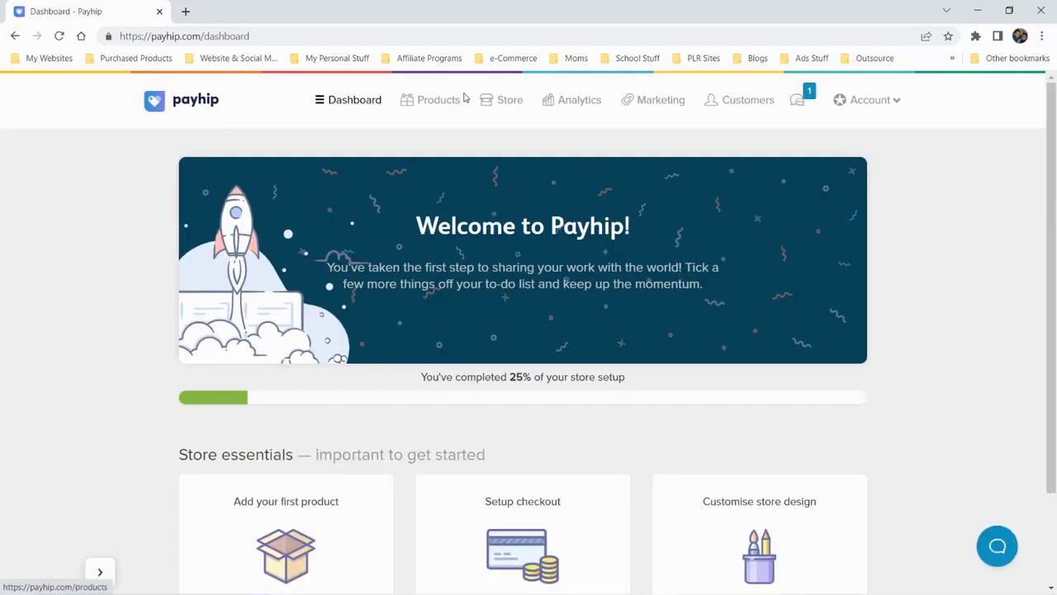
click(450, 100)
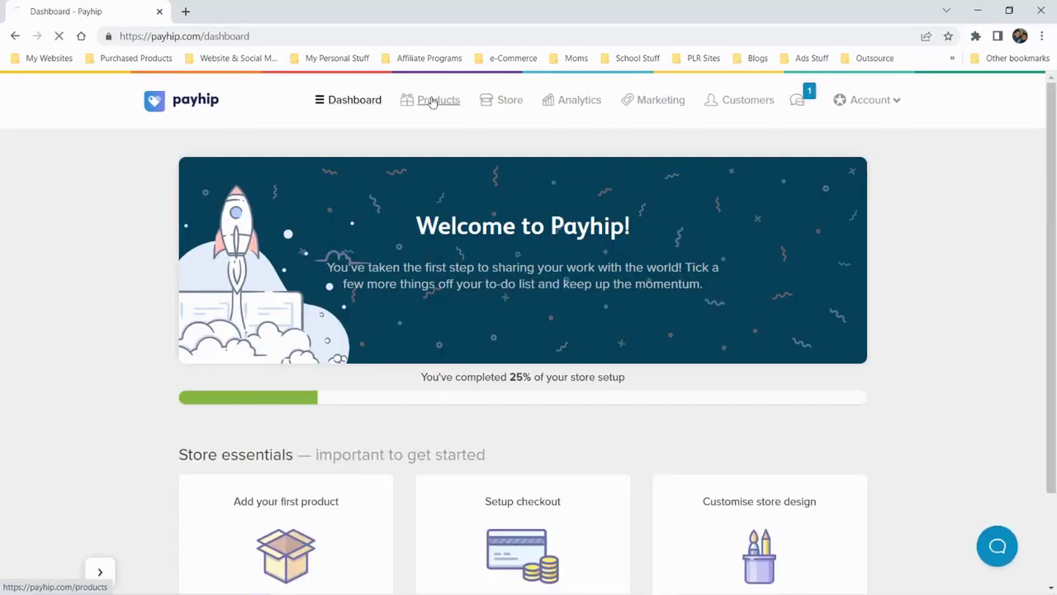
Open the store's domain settings and examine the custom domain option and the current store link
click(502, 102)
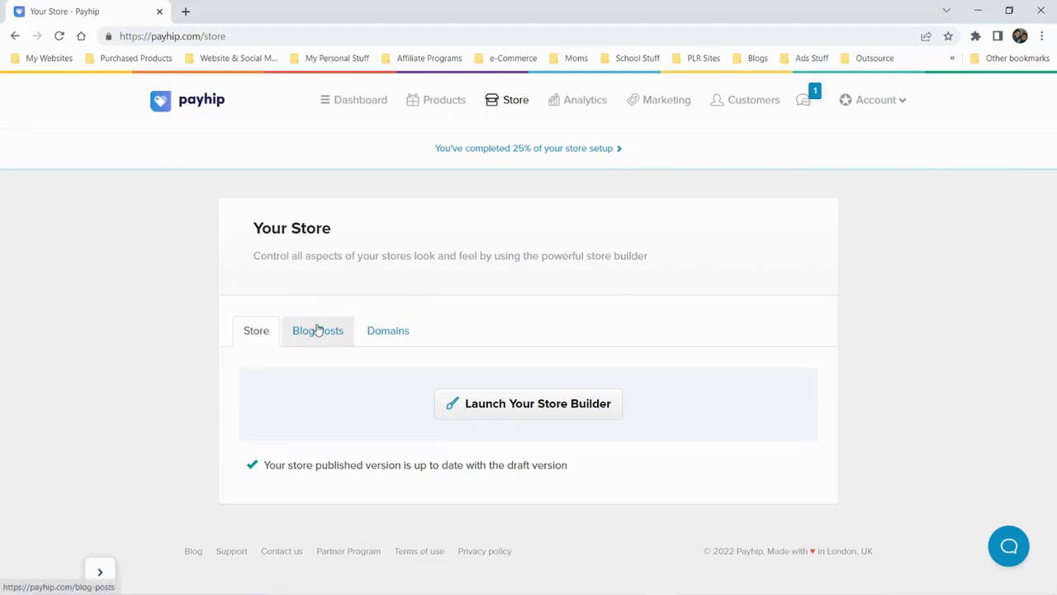
click(382, 333)
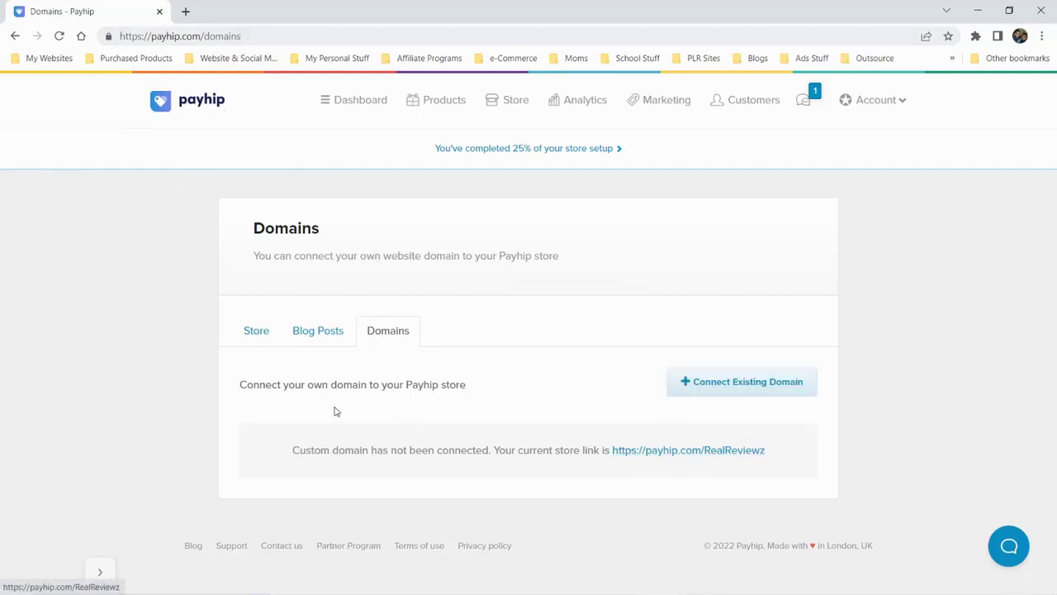
drag(768, 452, 612, 453)
click(653, 484)
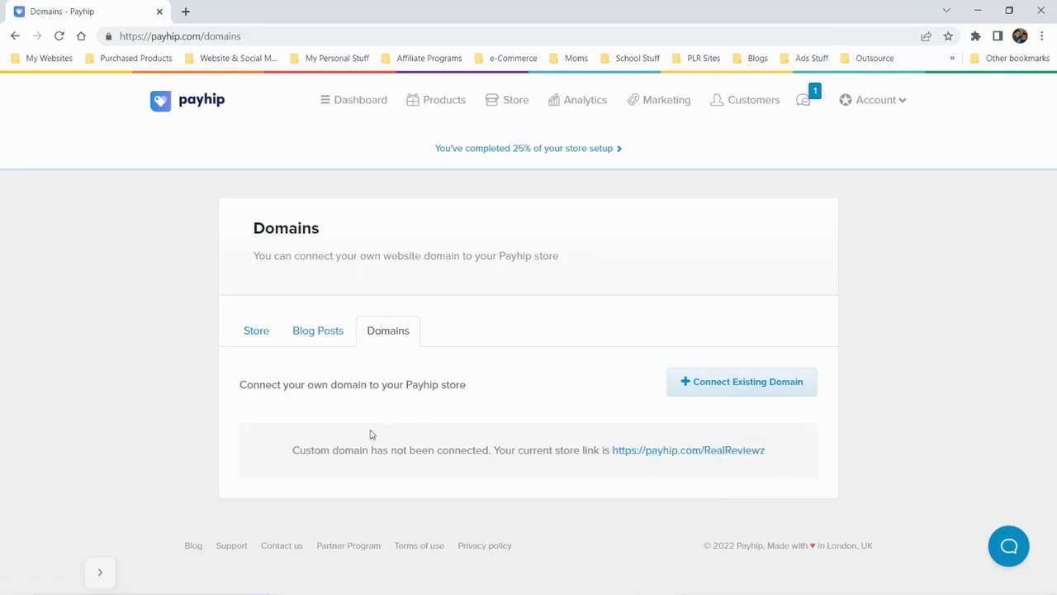
Open a new blog post form, examine its fields and return to the blog posts list
click(315, 339)
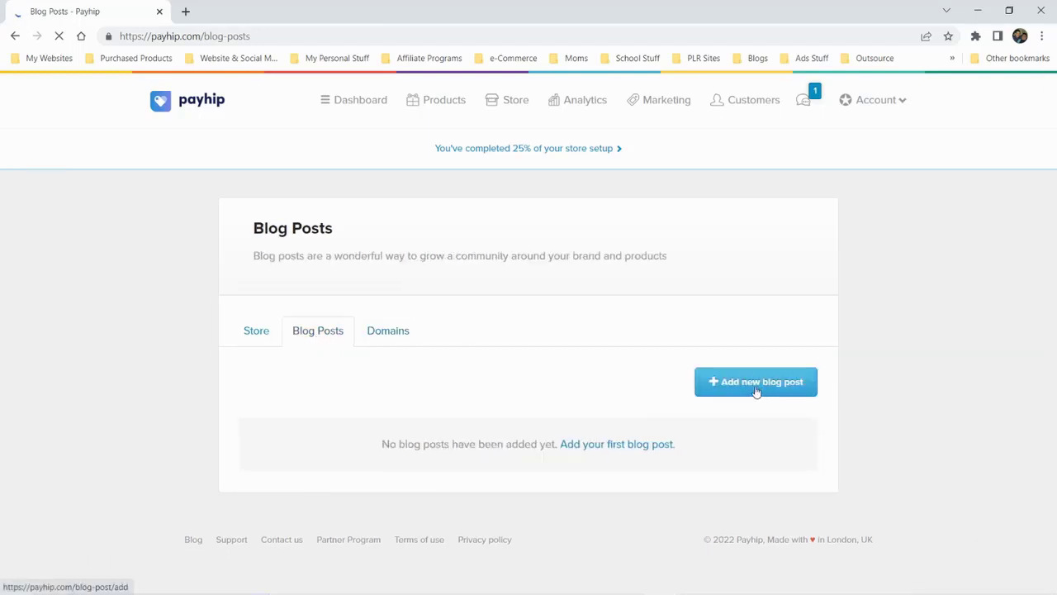
click(756, 383)
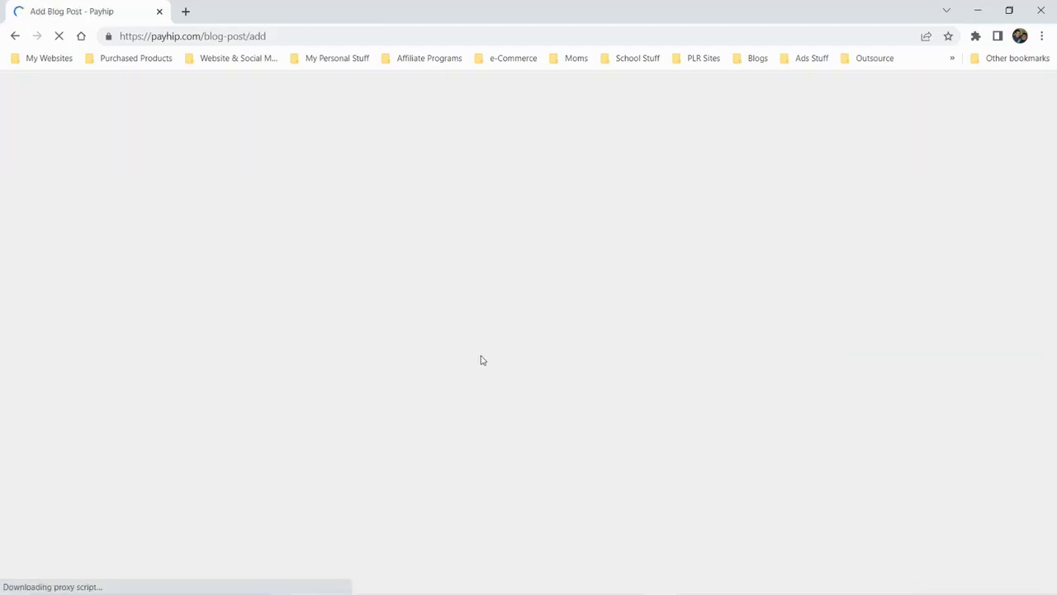
scroll(588, 345, down, 5)
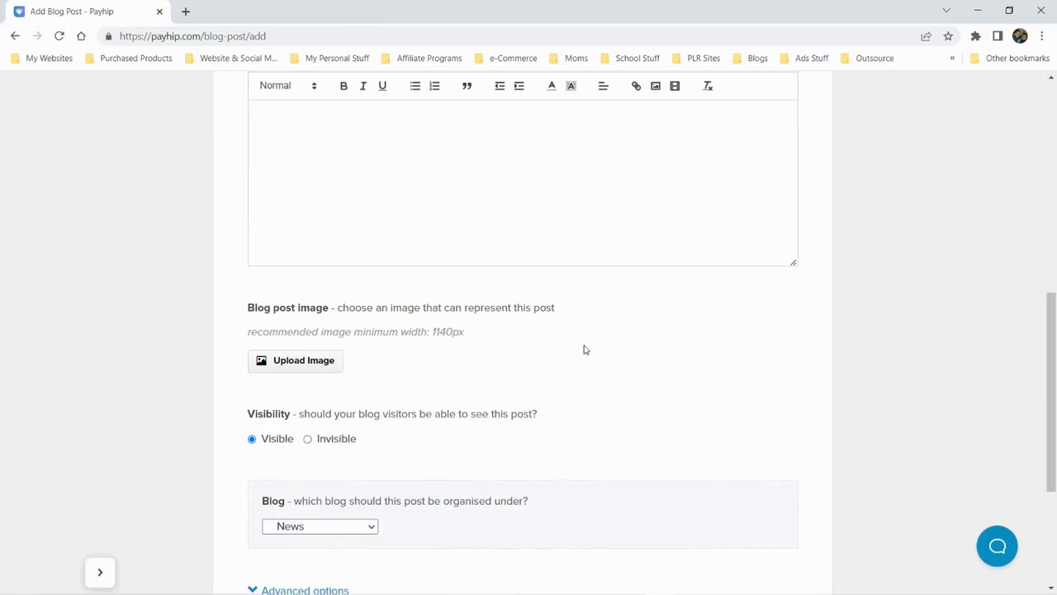
scroll(505, 338, down, 3)
scroll(432, 339, up, 7)
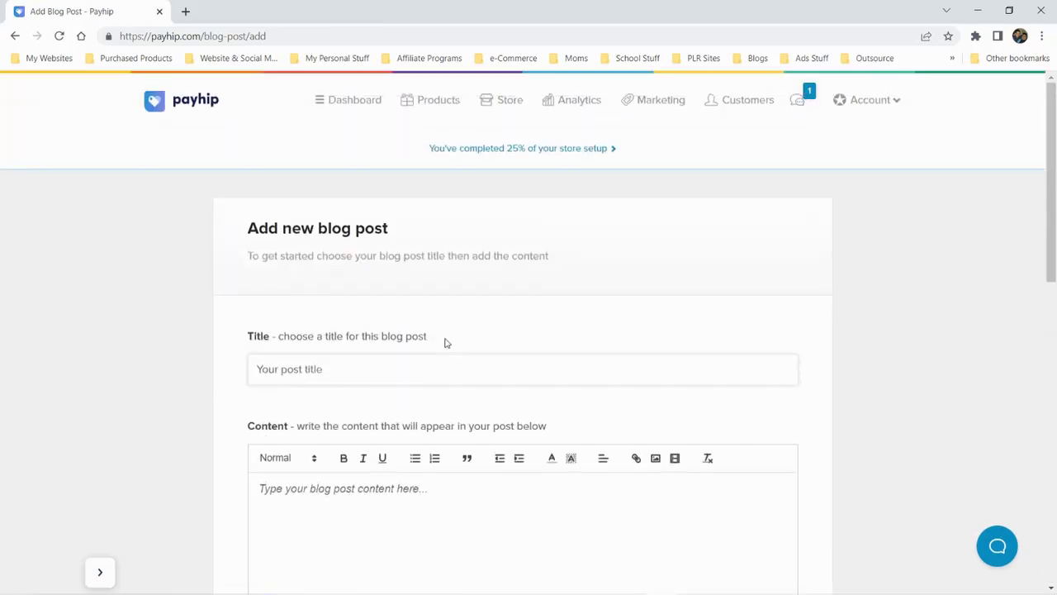
click(15, 36)
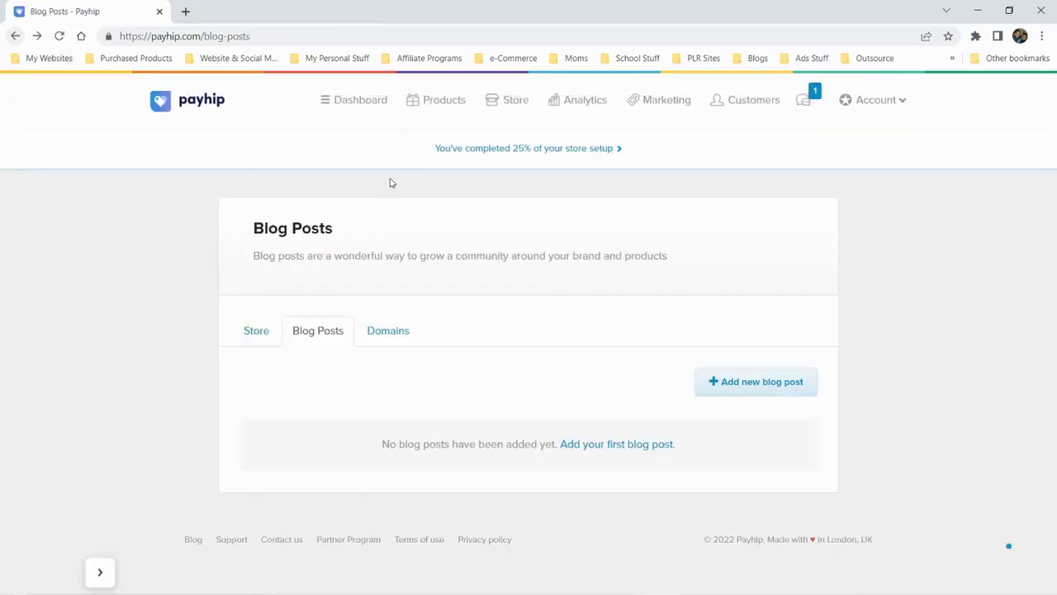
Return to the store overview and launch the store builder
click(257, 333)
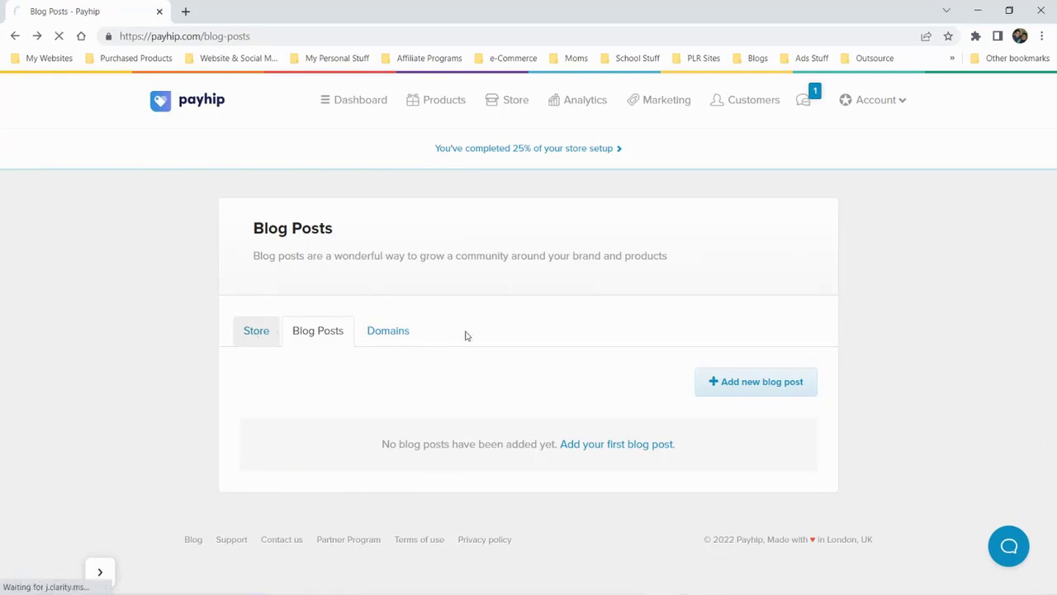
click(527, 404)
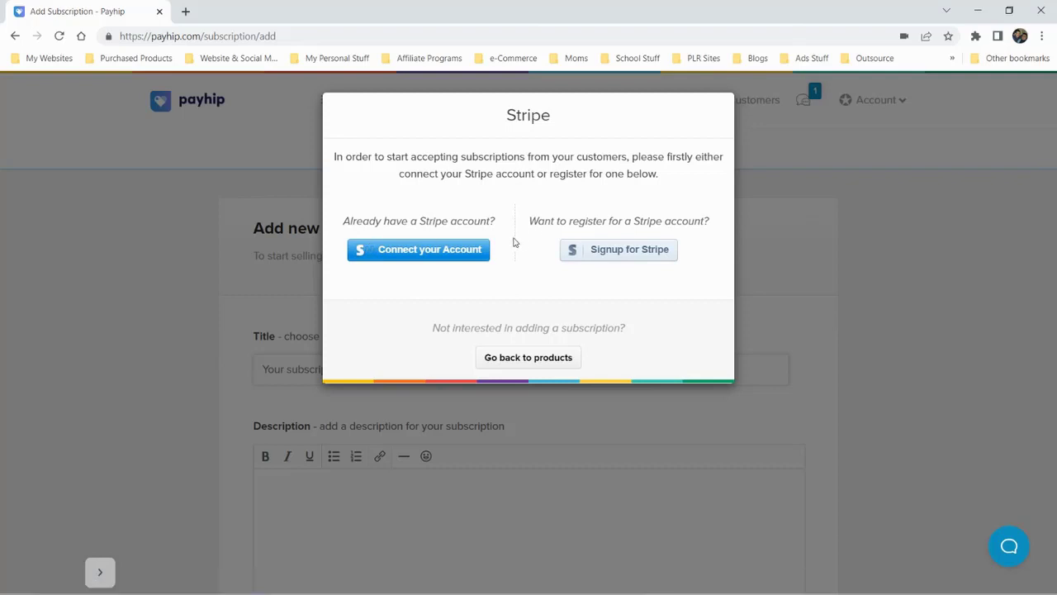
Leave the Stripe prompt for products, review the product types and open the form for a new bundle
click(531, 357)
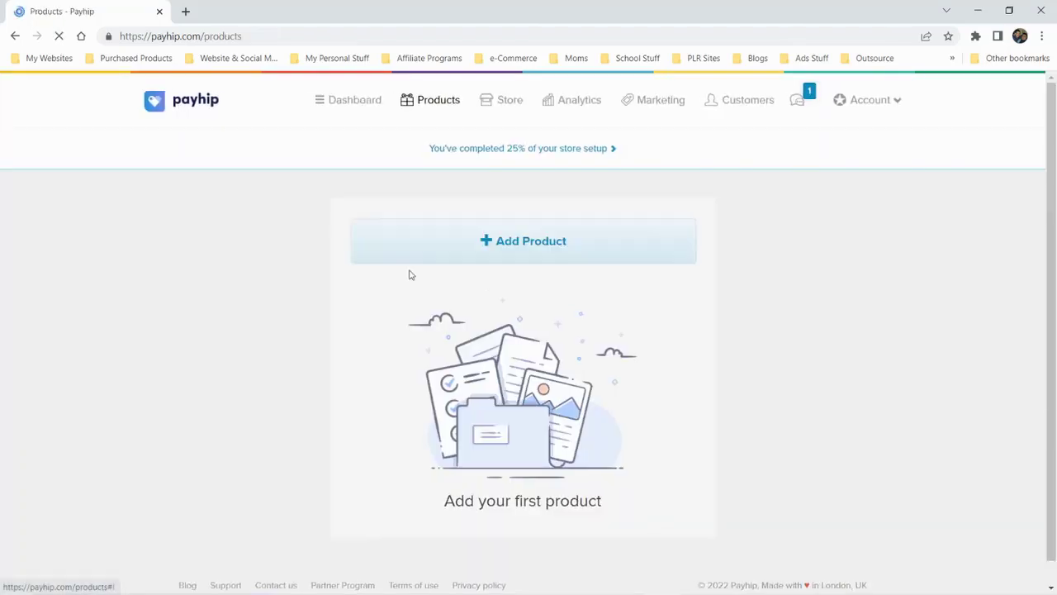
click(538, 237)
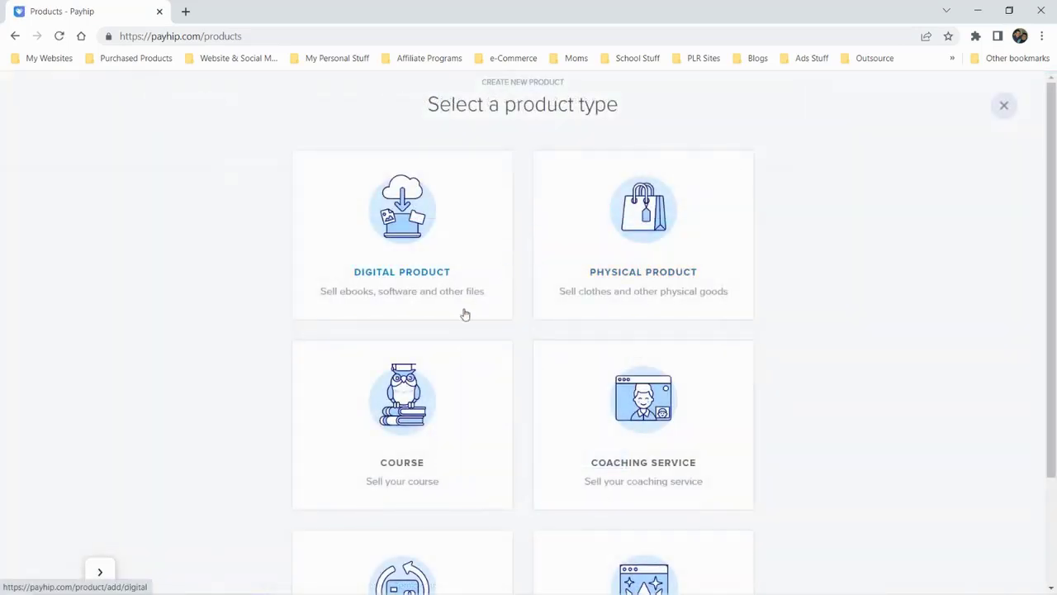
scroll(537, 288, down, 1)
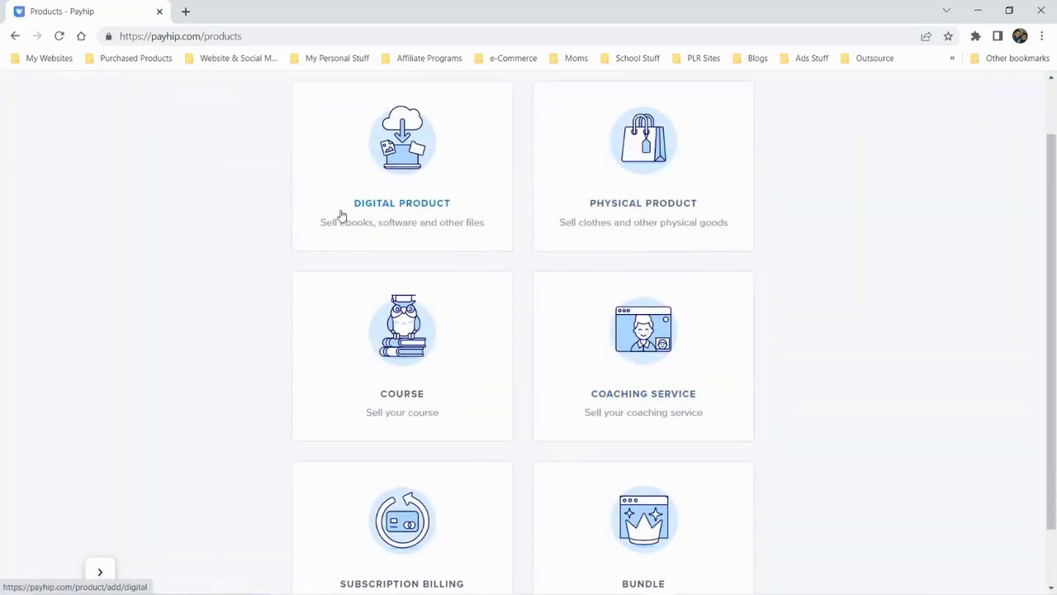
scroll(483, 319, down, 1)
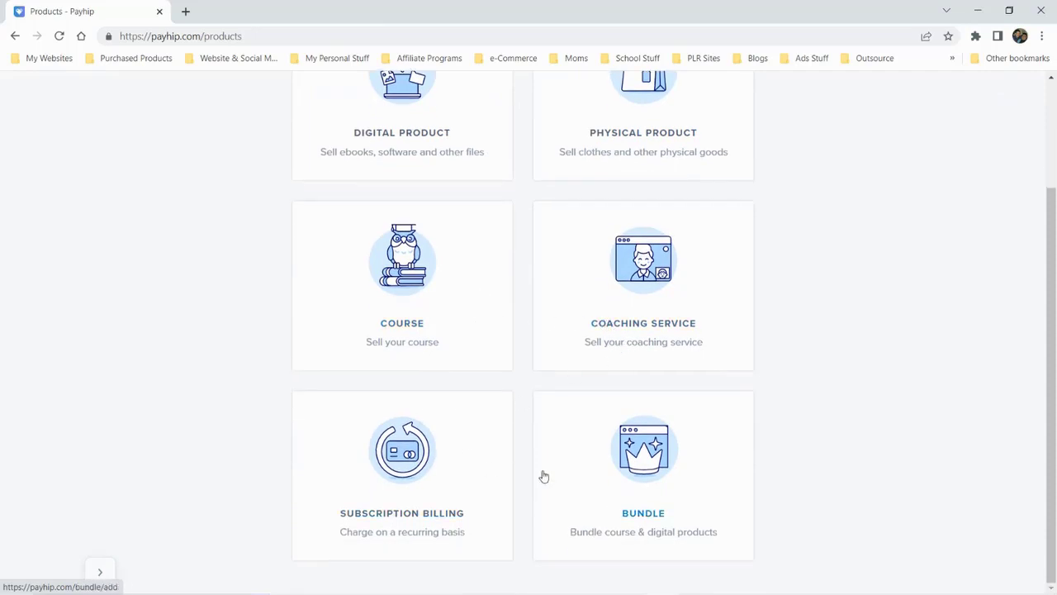
click(652, 495)
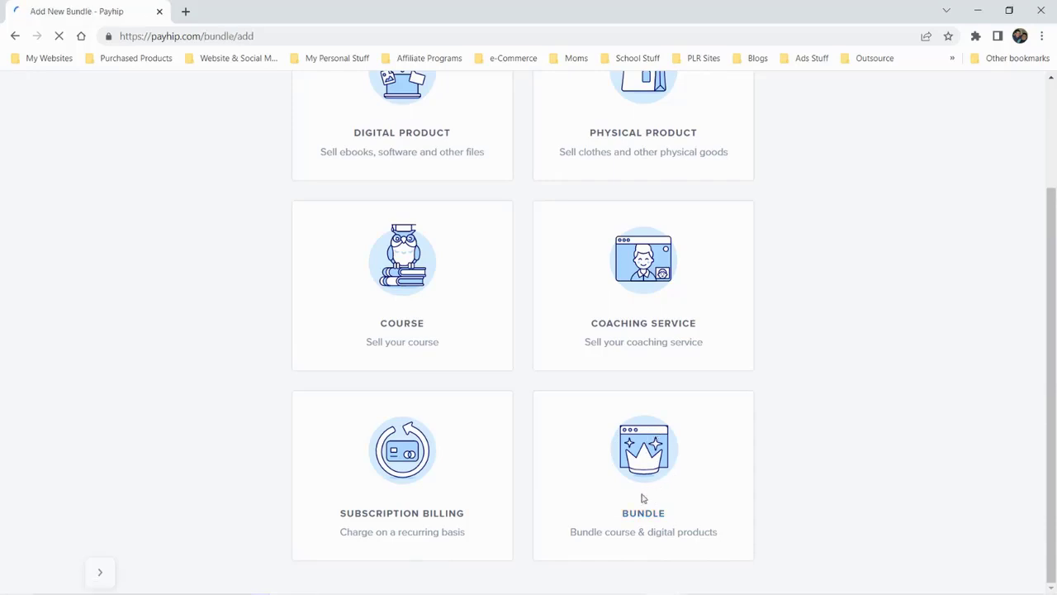
click(376, 333)
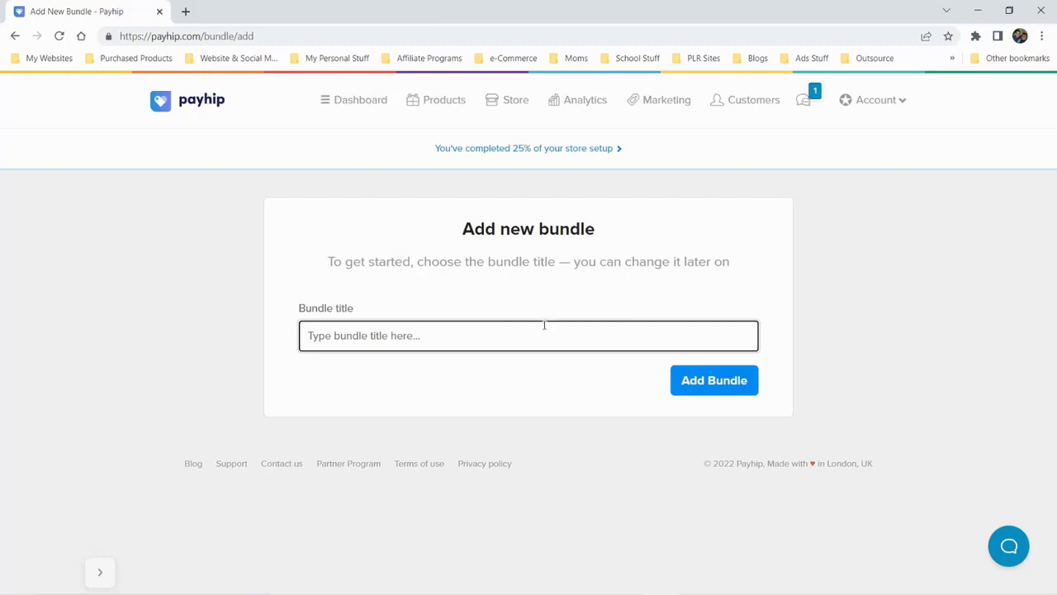
Go back to the product type selection and choose Subscription Billing
click(14, 36)
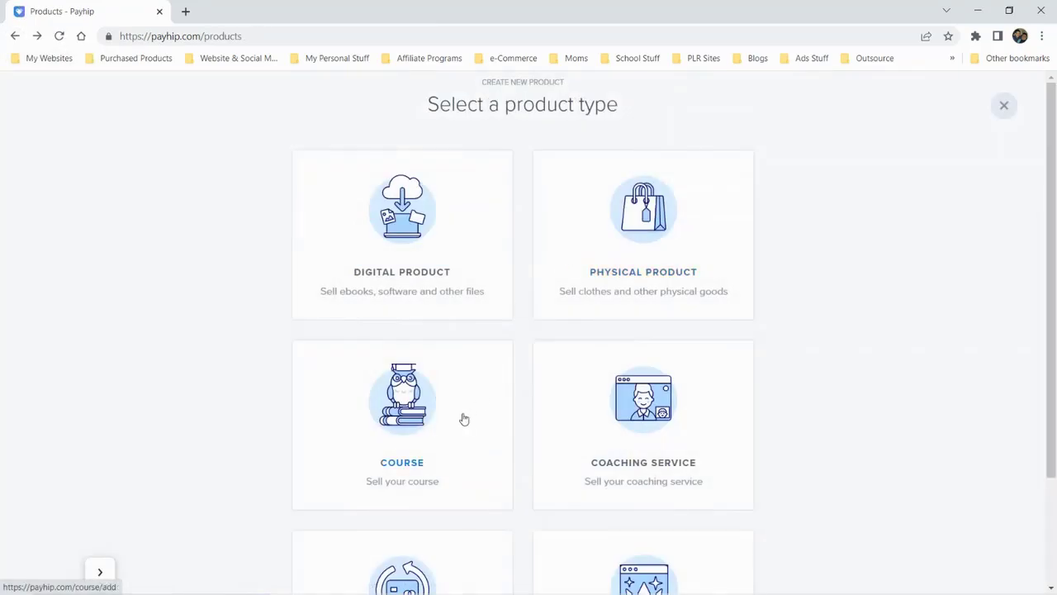
scroll(468, 418, down, 2)
click(416, 485)
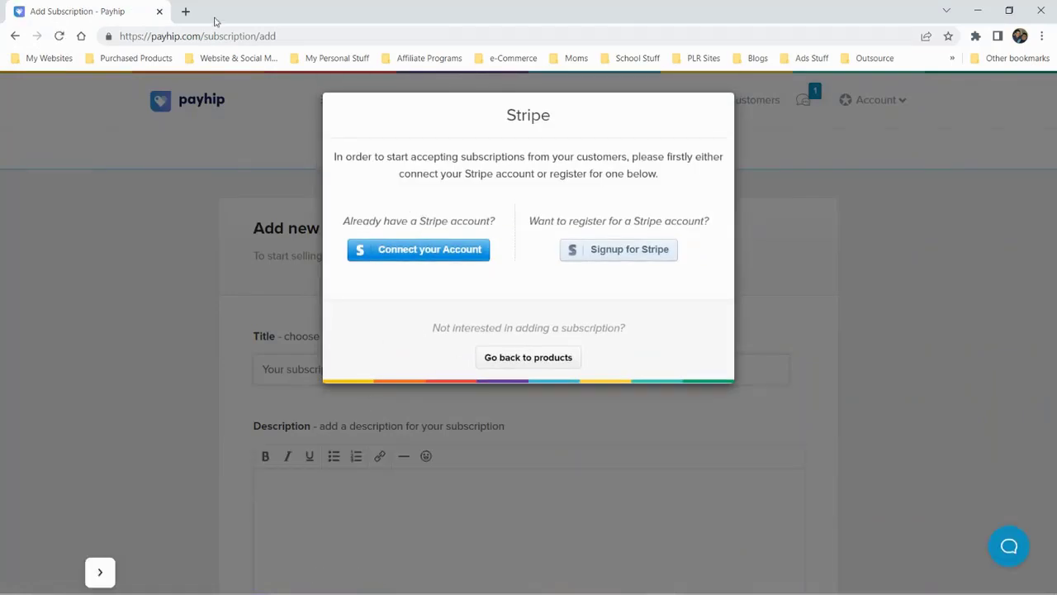
Open the nichesbecrazy.com DFY Monthly Marketing Emails page in a new tab and look through its offer
click(187, 11)
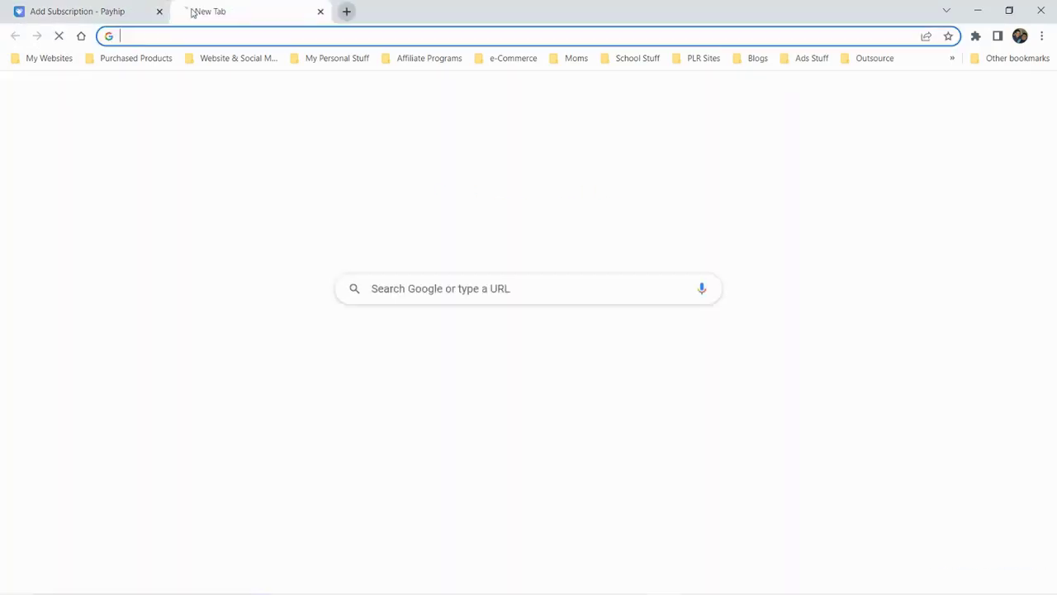
text(niche)
key(Right)
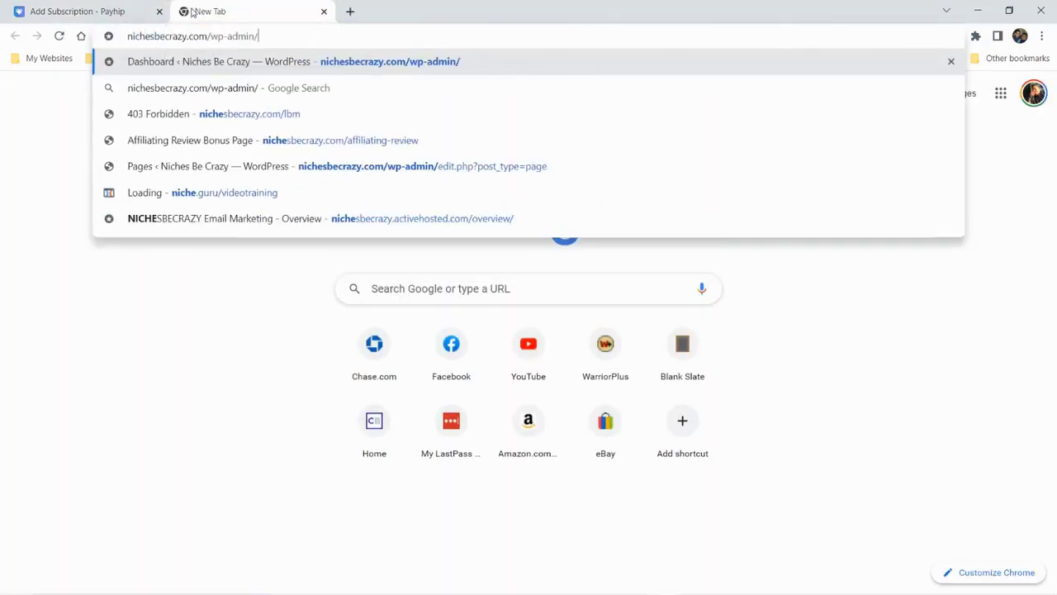
key(BackSpace)
key(BackSpace)
key(BackSpace)
key(BackSpace)
key(BackSpace)
key(BackSpace)
key(BackSpace)
key(BackSpace)
key(BackSpace)
text(dfy)
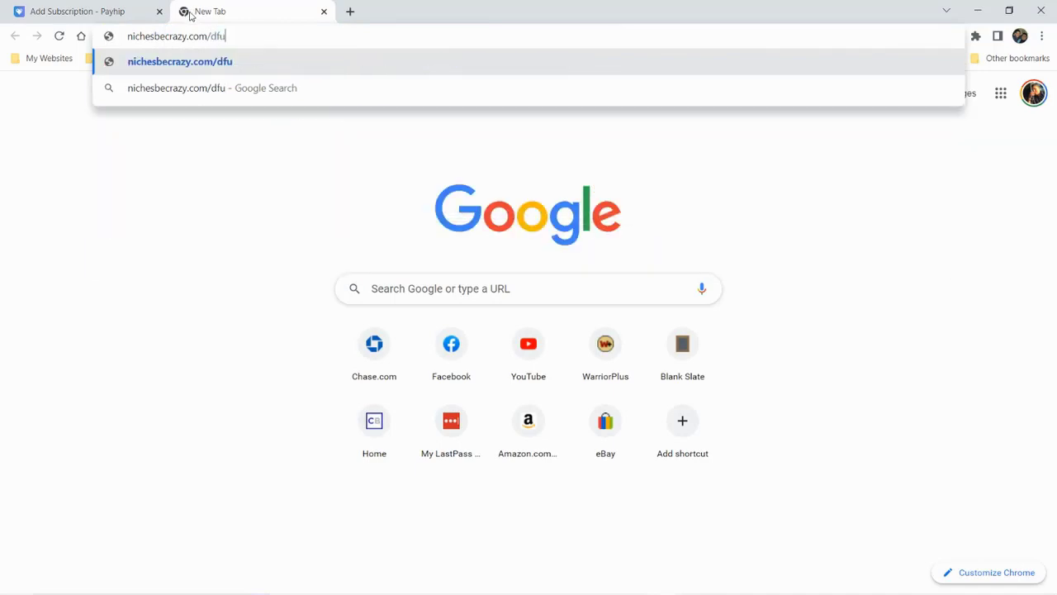
key(Return)
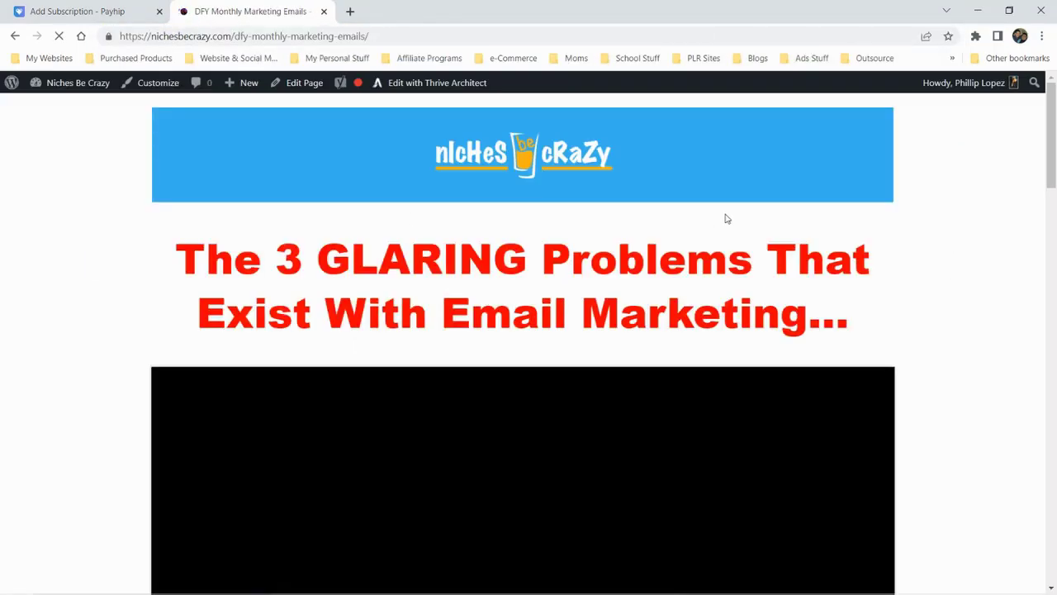
scroll(869, 220, down, 2)
scroll(869, 221, down, 8)
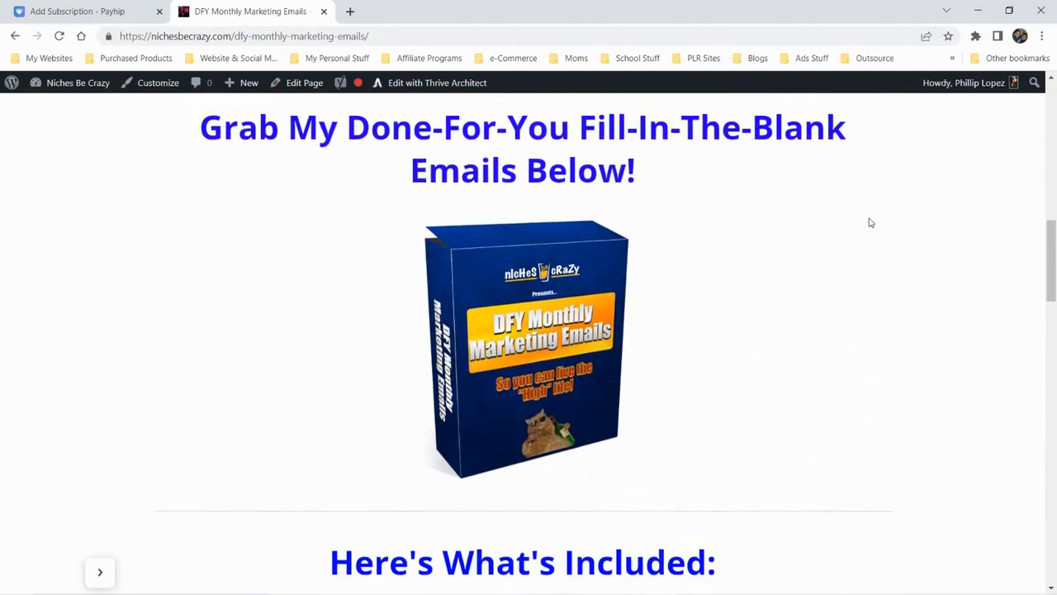
Examine what the DFY Monthly Marketing Emails page includes, its monthly and yearly subscription checkout and its access instructions, and close the page
scroll(537, 388, down, 8)
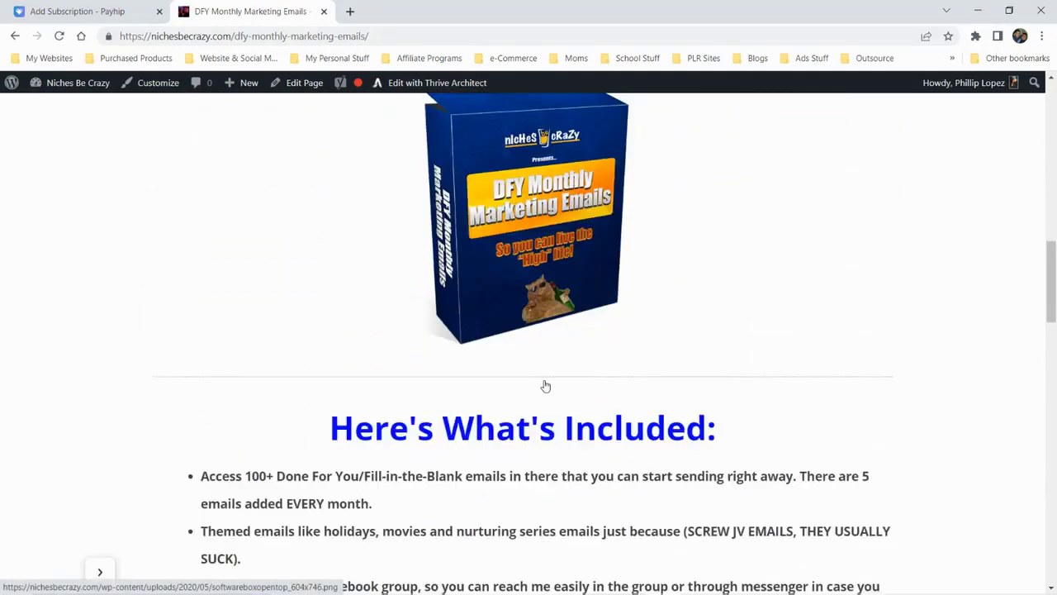
scroll(545, 384, down, 6)
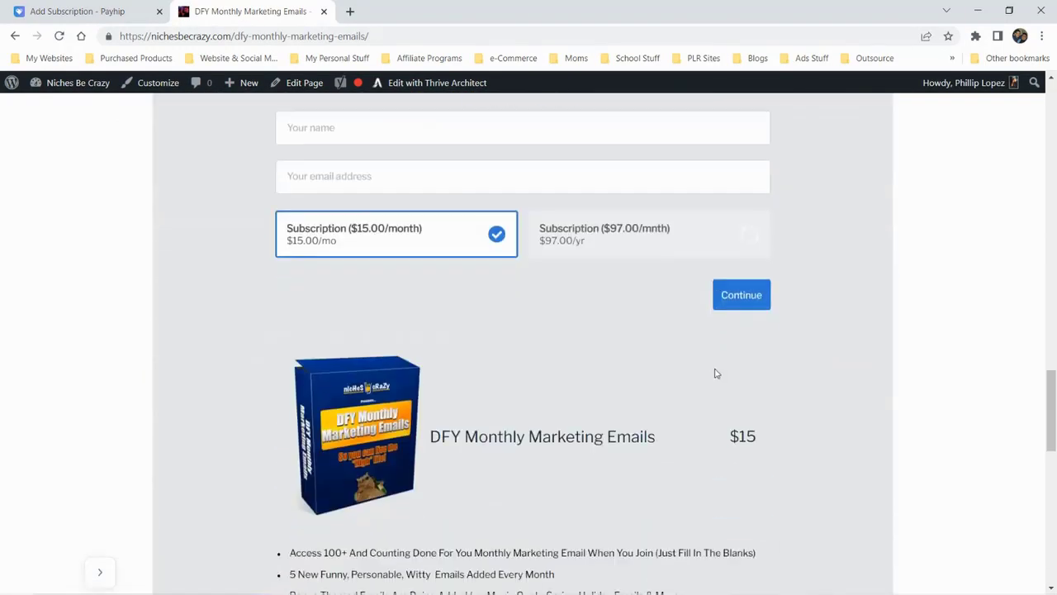
scroll(716, 373, down, 1)
scroll(715, 373, up, 4)
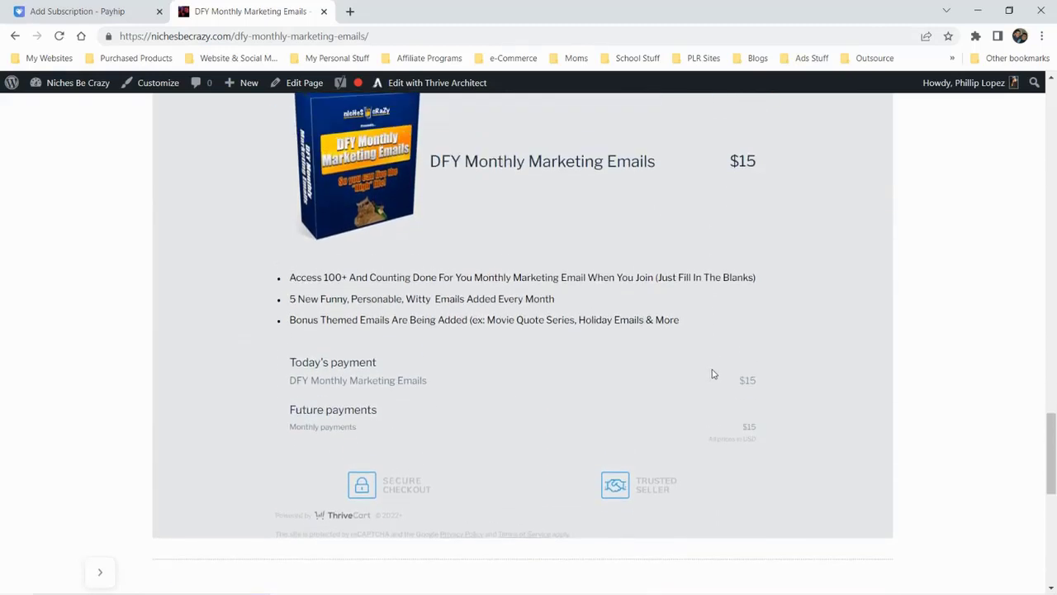
scroll(715, 374, up, 2)
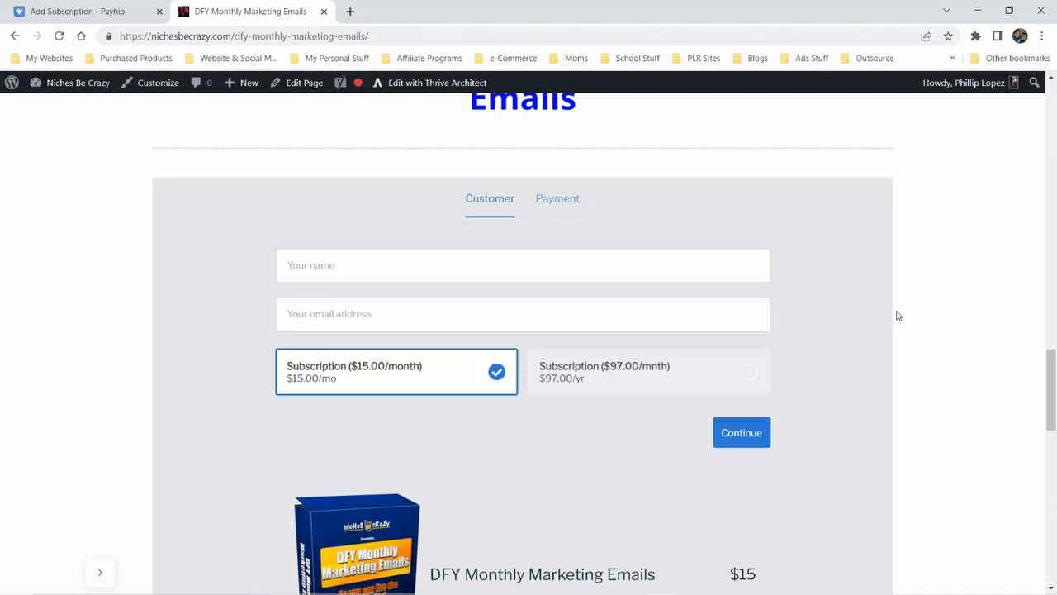
scroll(889, 312, down, 2)
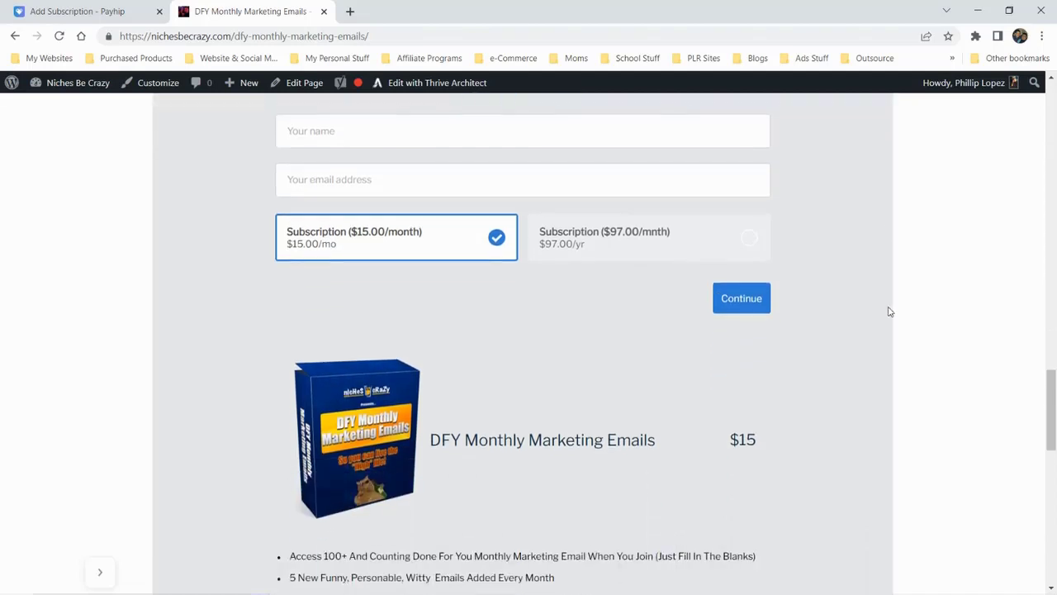
scroll(947, 272, up, 2)
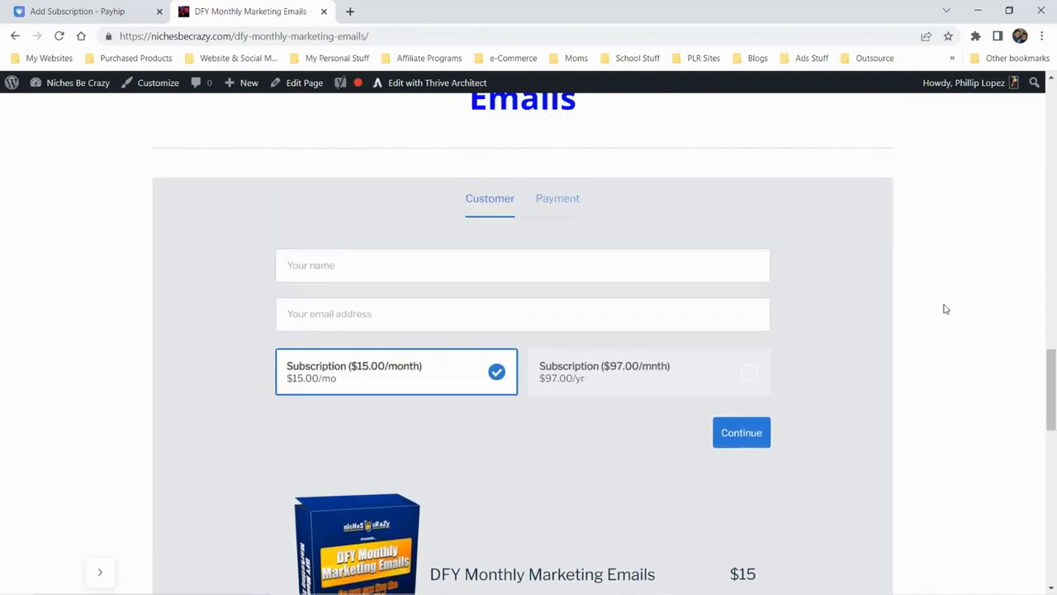
scroll(845, 220, down, 3)
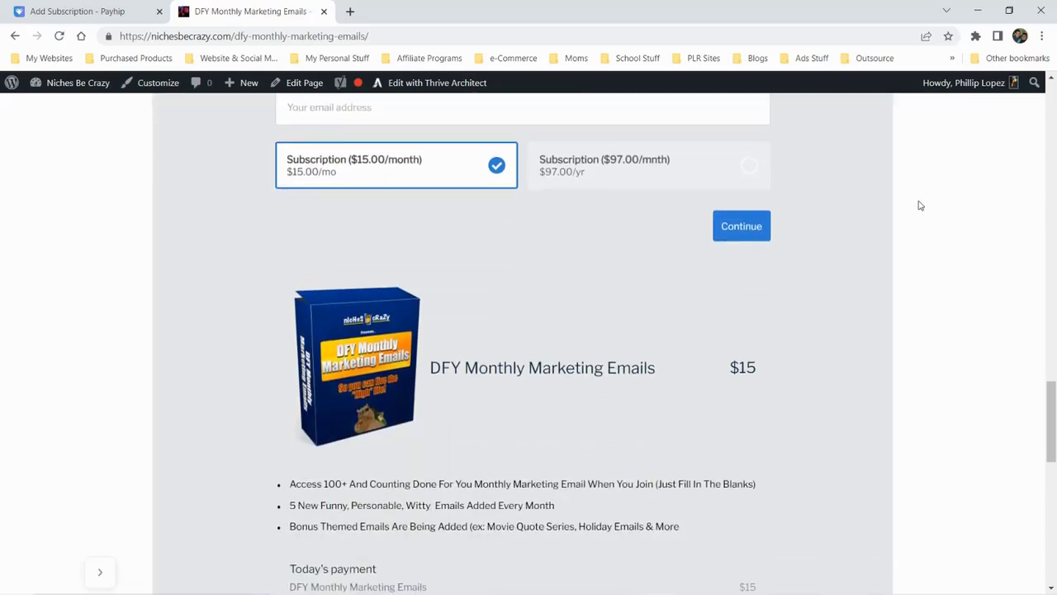
scroll(920, 205, up, 3)
scroll(921, 205, down, 3)
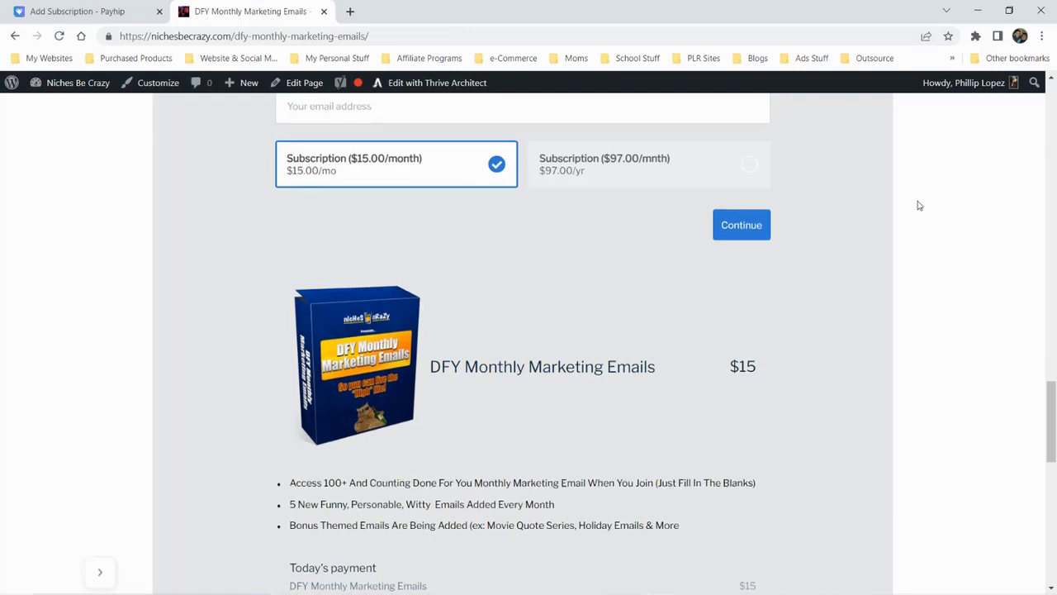
scroll(892, 207, down, 5)
scroll(669, 206, down, 5)
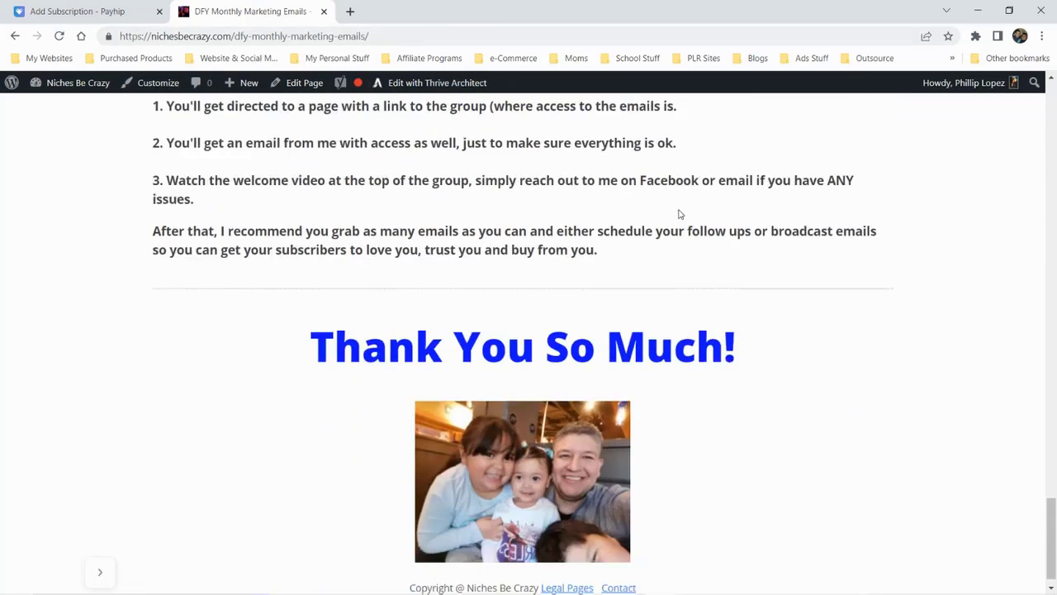
click(324, 12)
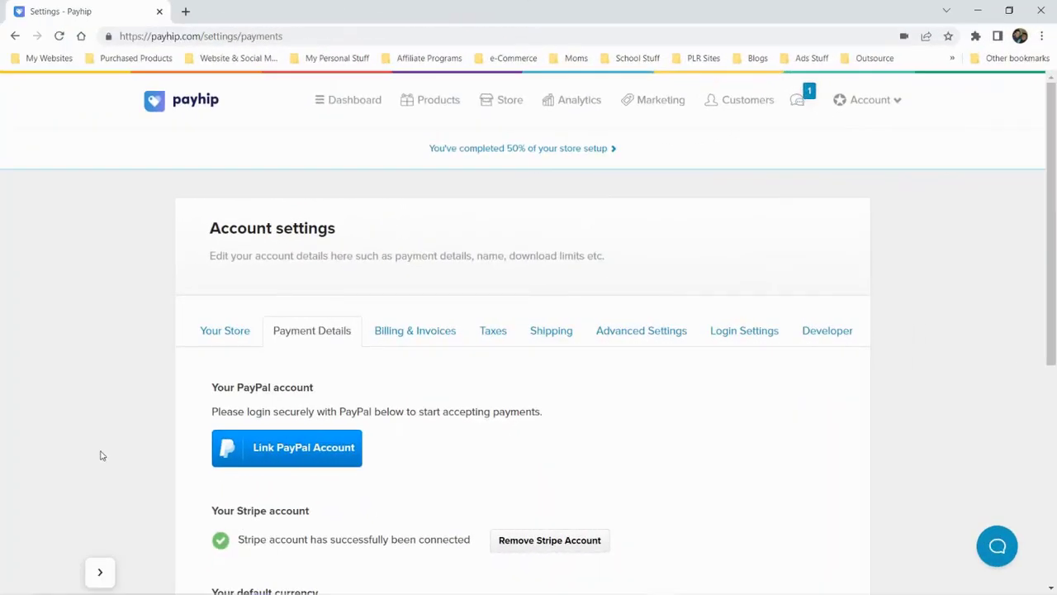
Review the PayPal, Stripe and statement description settings in the payment details and check the available default currencies, keeping USD
scroll(370, 376, down, 2)
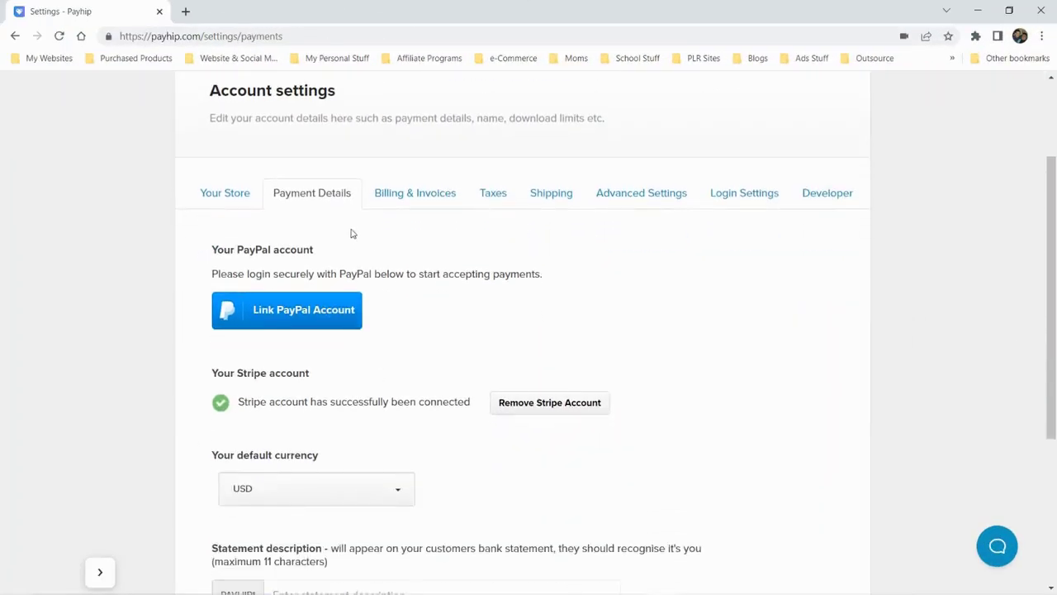
scroll(460, 337, down, 2)
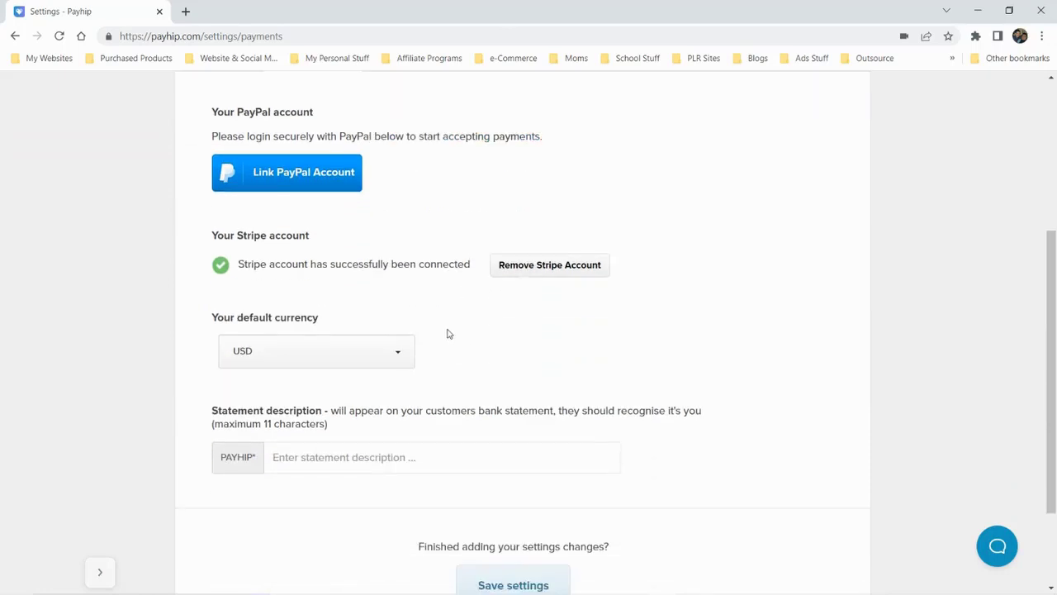
scroll(447, 334, up, 4)
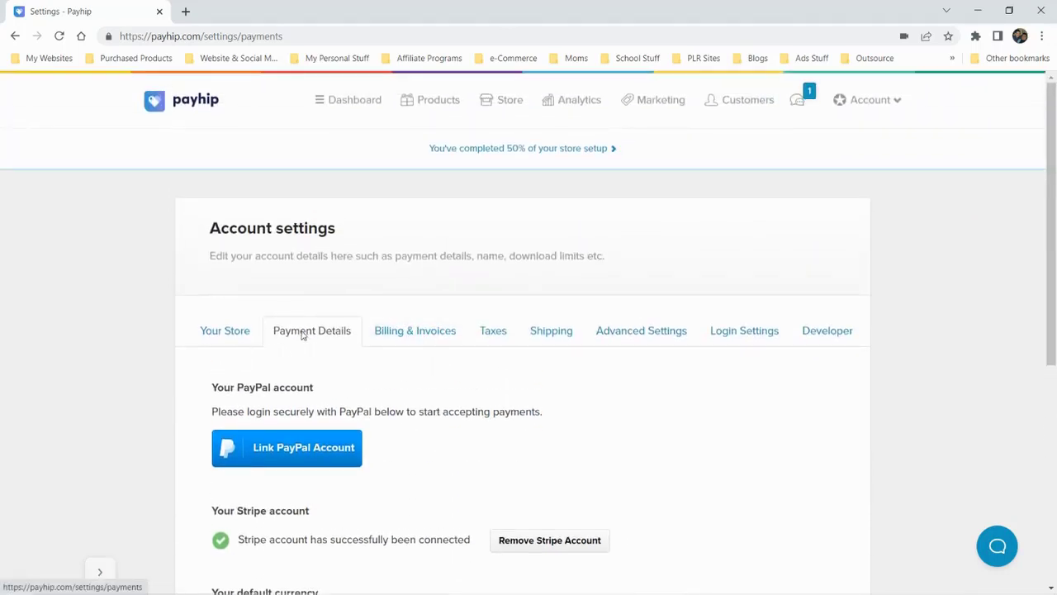
scroll(396, 359, down, 2)
scroll(417, 370, down, 3)
click(364, 282)
click(452, 304)
click(359, 294)
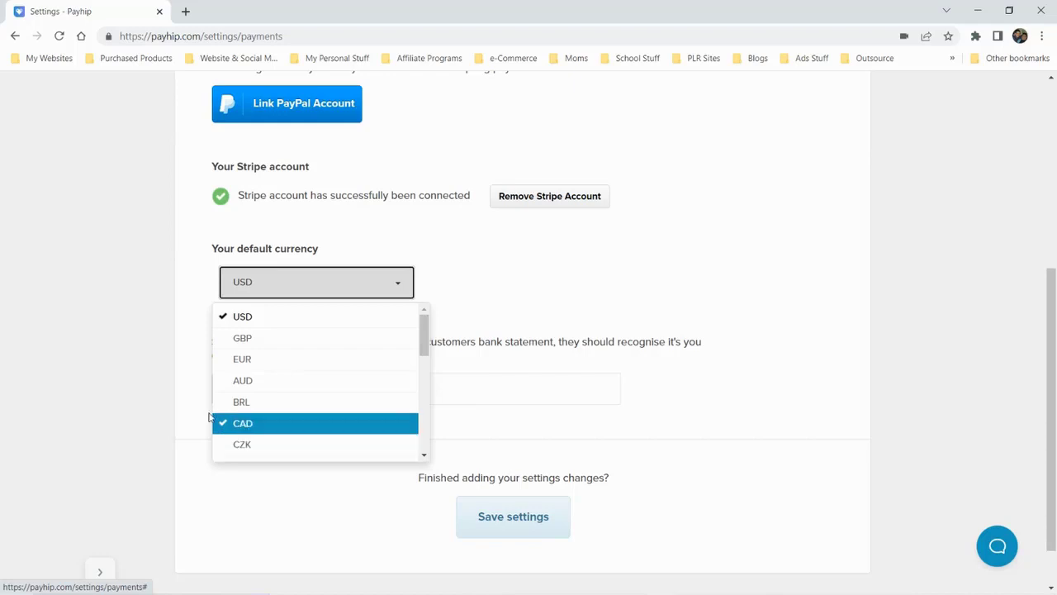
click(176, 394)
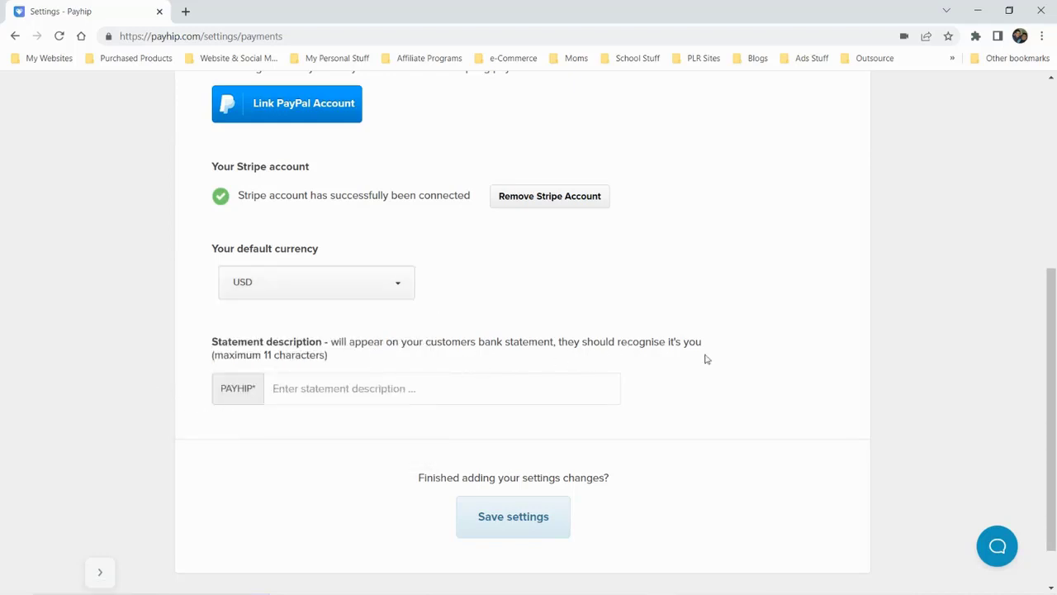
click(337, 385)
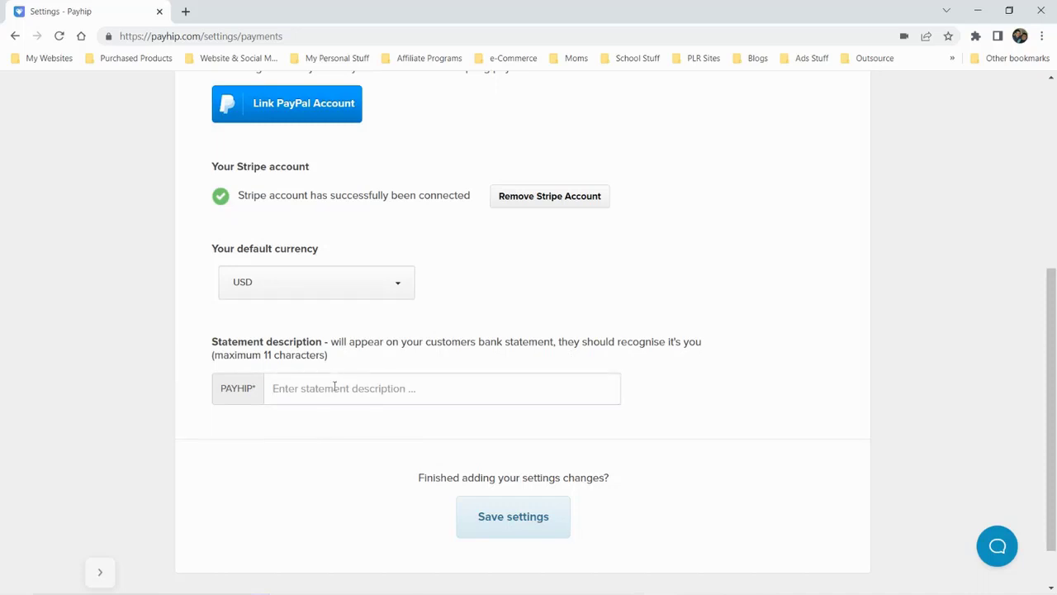
text(You)
key(BackSpace)
key(BackSpace)
text(dsajfkdsjf)
key(BackSpace)
key(BackSpace)
key(BackSpace)
key(BackSpace)
key(BackSpace)
key(BackSpace)
key(BackSpace)
key(BackSpace)
key(BackSpace)
key(BackSpace)
Set the statement description for customers' bank statements to RealReviewz and save the payment settings
text(Requ)
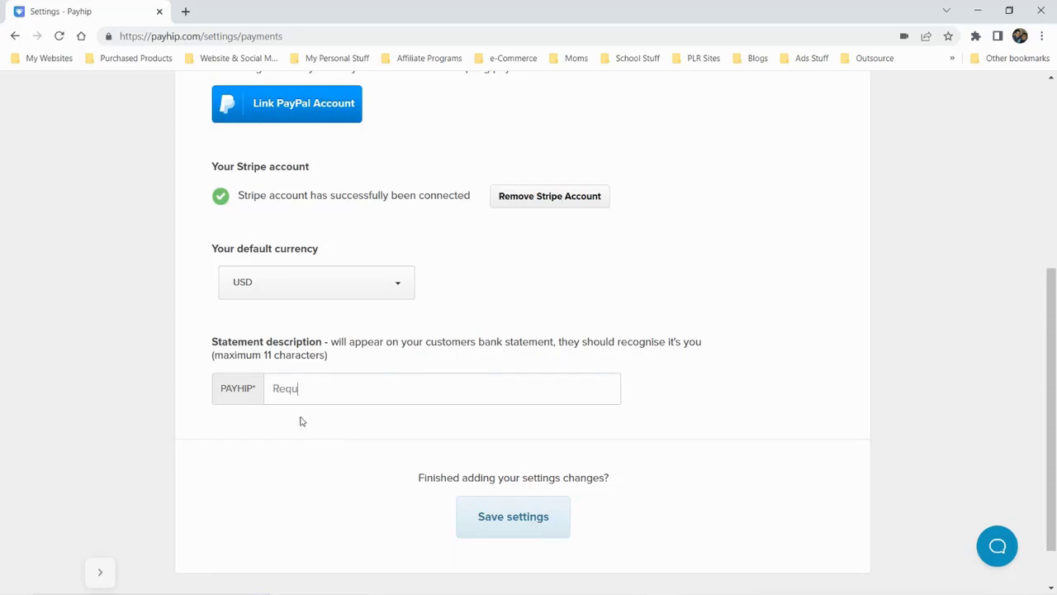
text(alReviewz)
scroll(475, 446, down, 1)
click(496, 458)
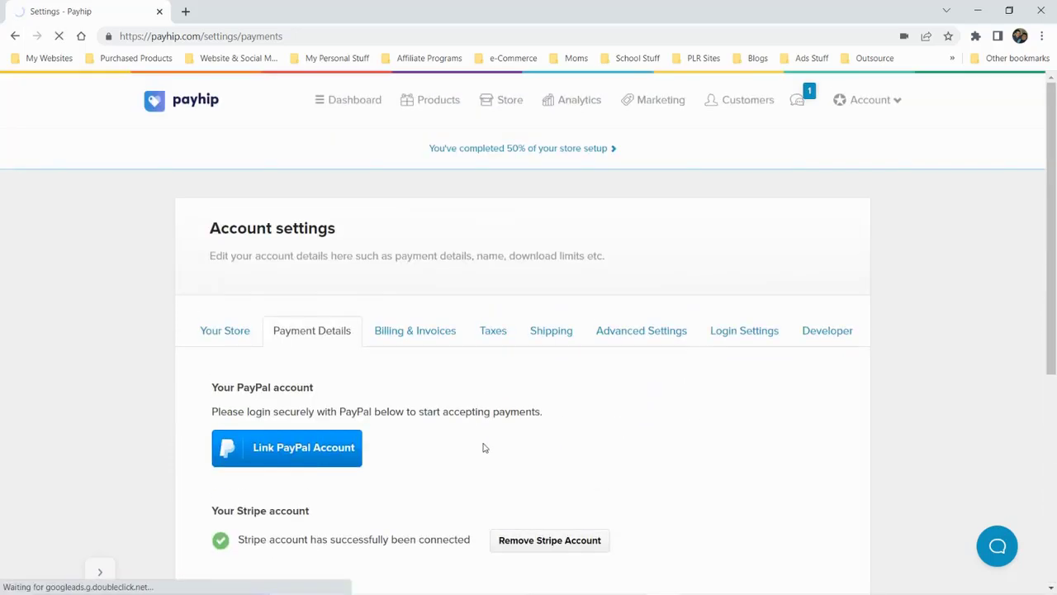
Look over the Free Forever, Plus and Pro plans in the Billing & Invoices settings
click(420, 341)
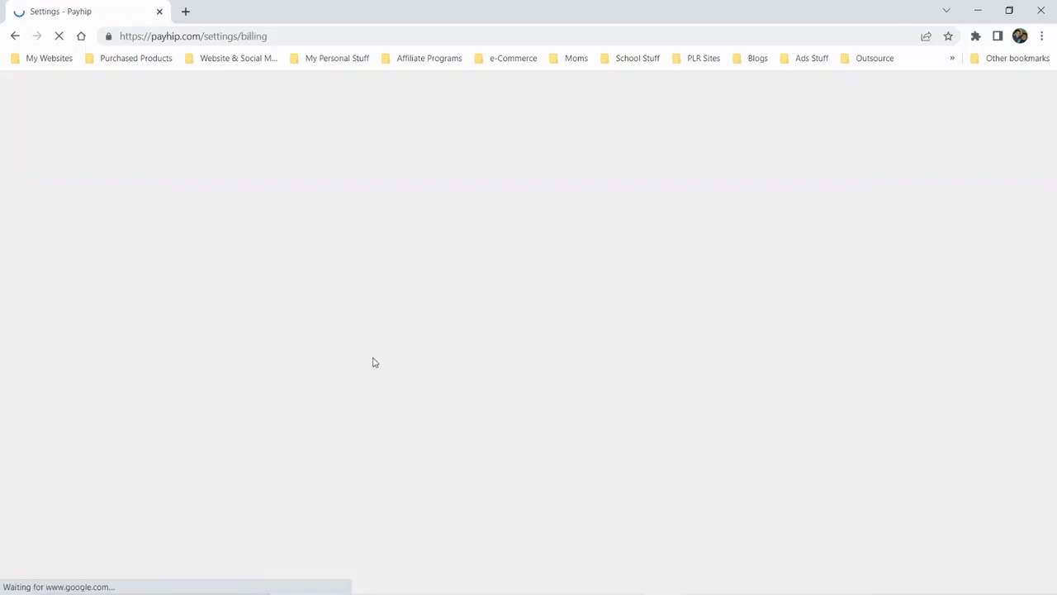
scroll(446, 376, down, 5)
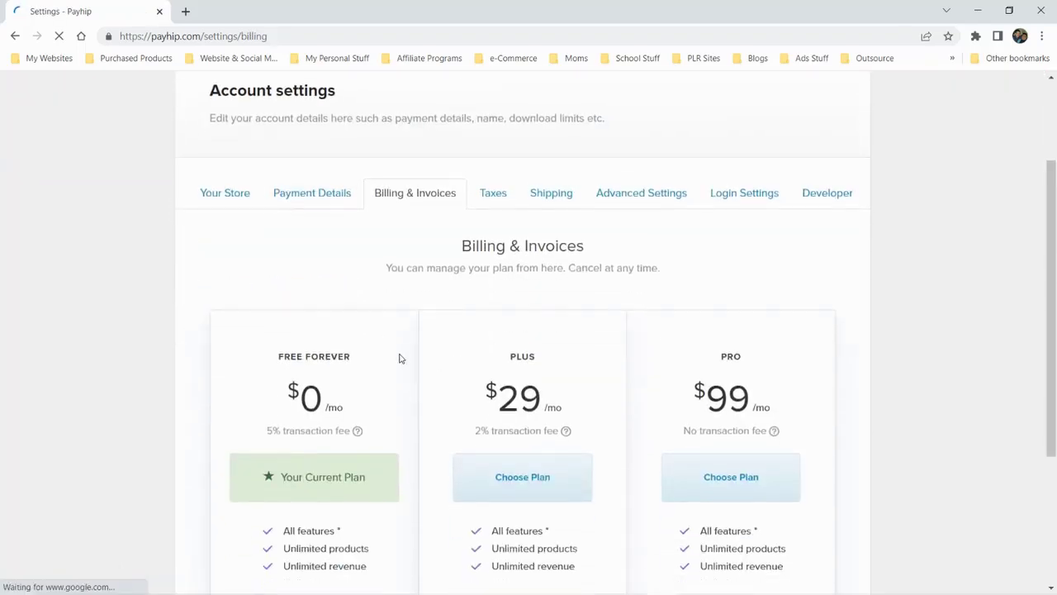
scroll(153, 215, up, 5)
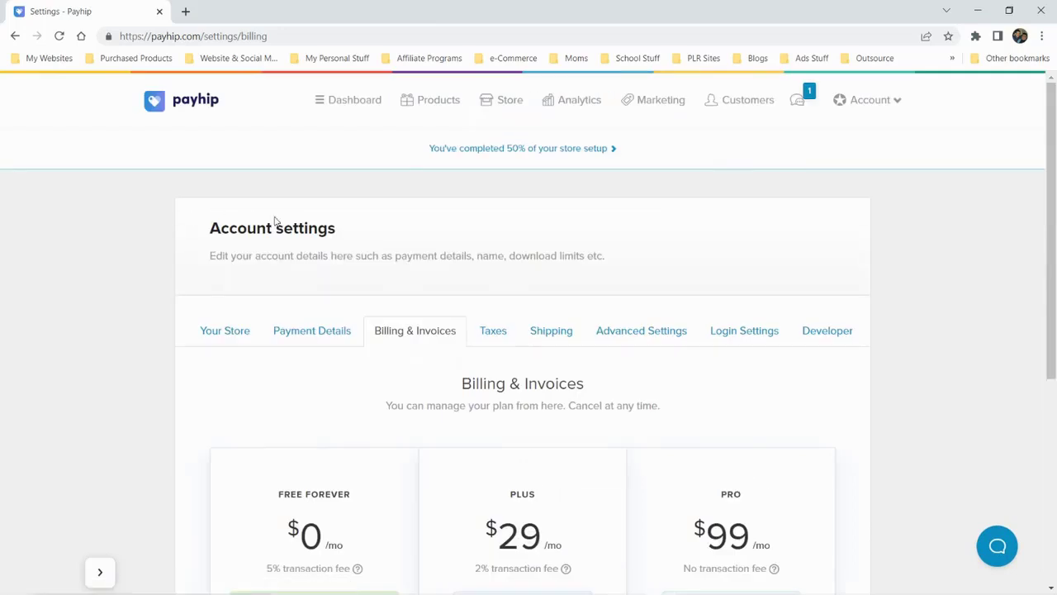
Look through the store address, tax rate and VAT options in the Taxes settings
click(489, 329)
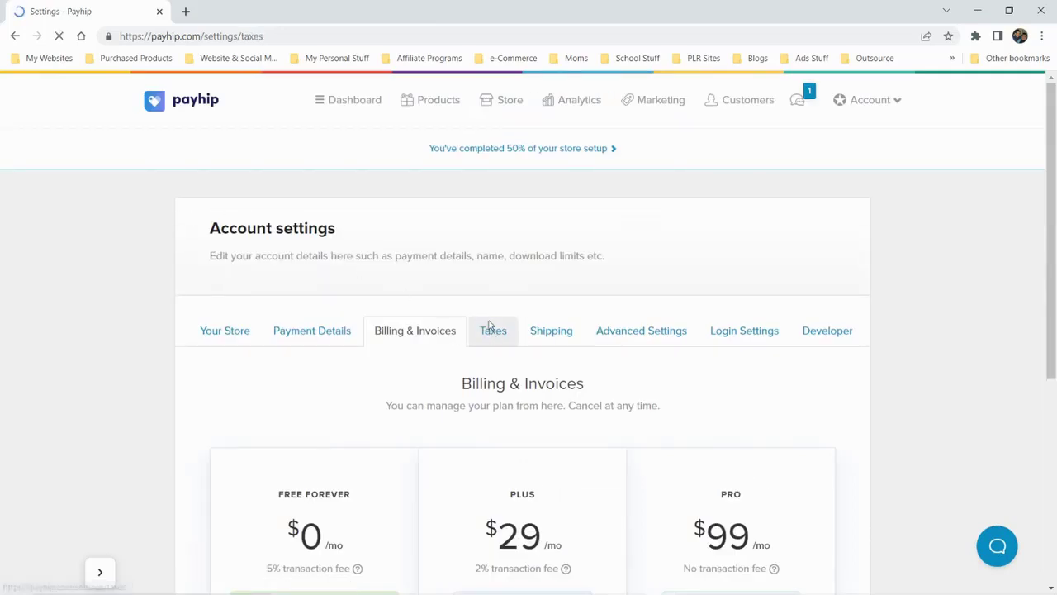
scroll(496, 337, down, 1)
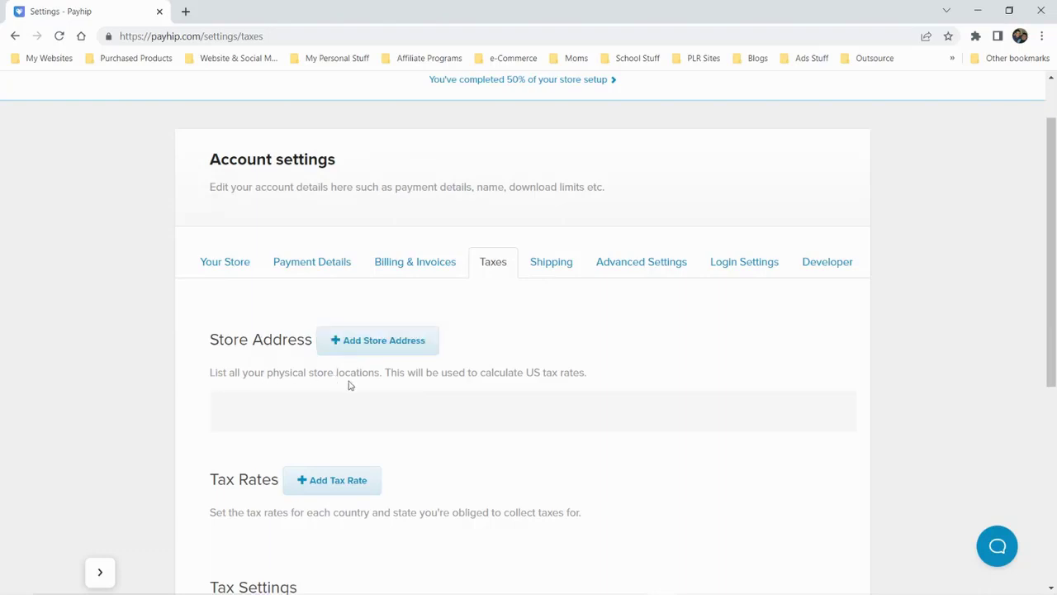
scroll(465, 386, down, 5)
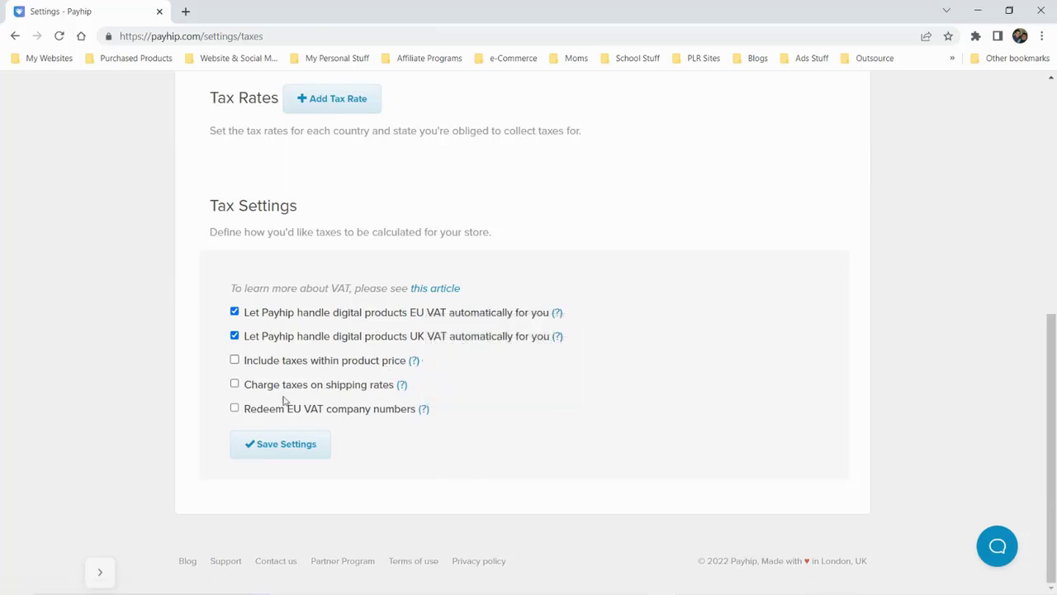
scroll(425, 383, up, 4)
Look over the Shipping settings and the PDF protection, notification and download limit options in the Advanced Settings
click(551, 232)
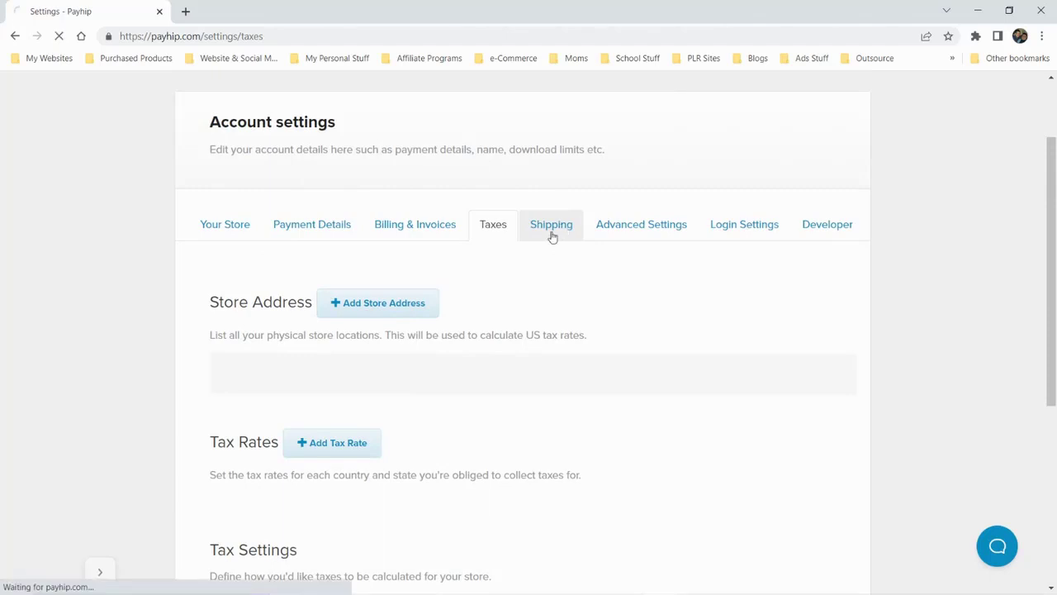
scroll(554, 314, down, 2)
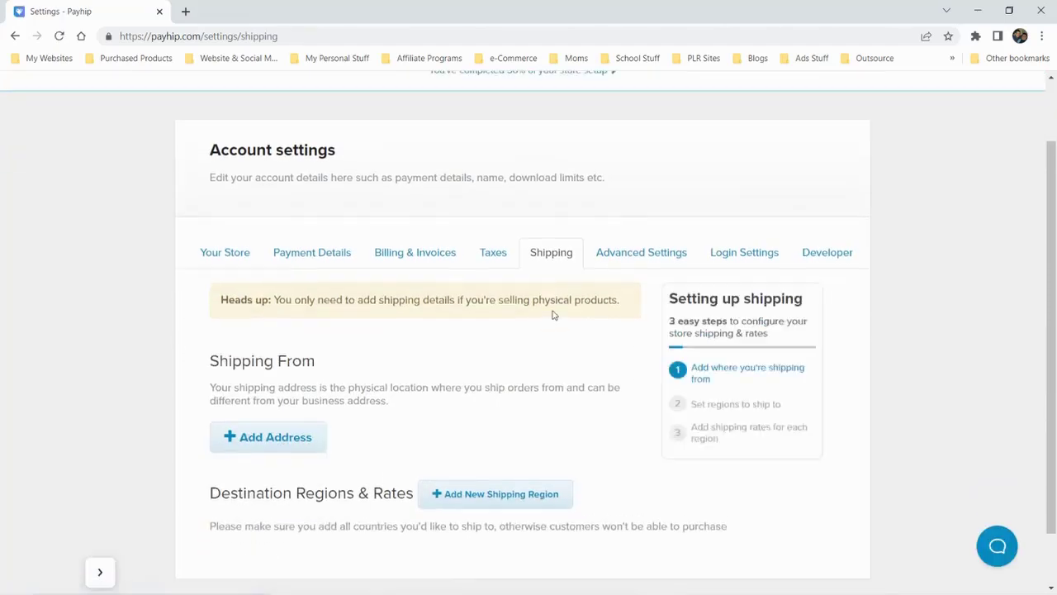
click(626, 190)
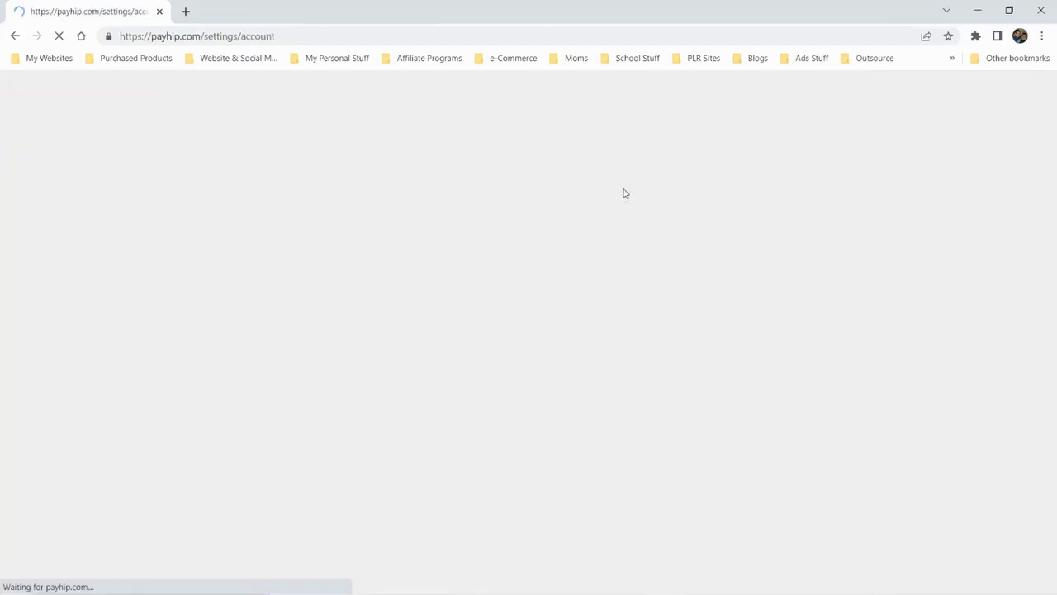
scroll(501, 250, down, 2)
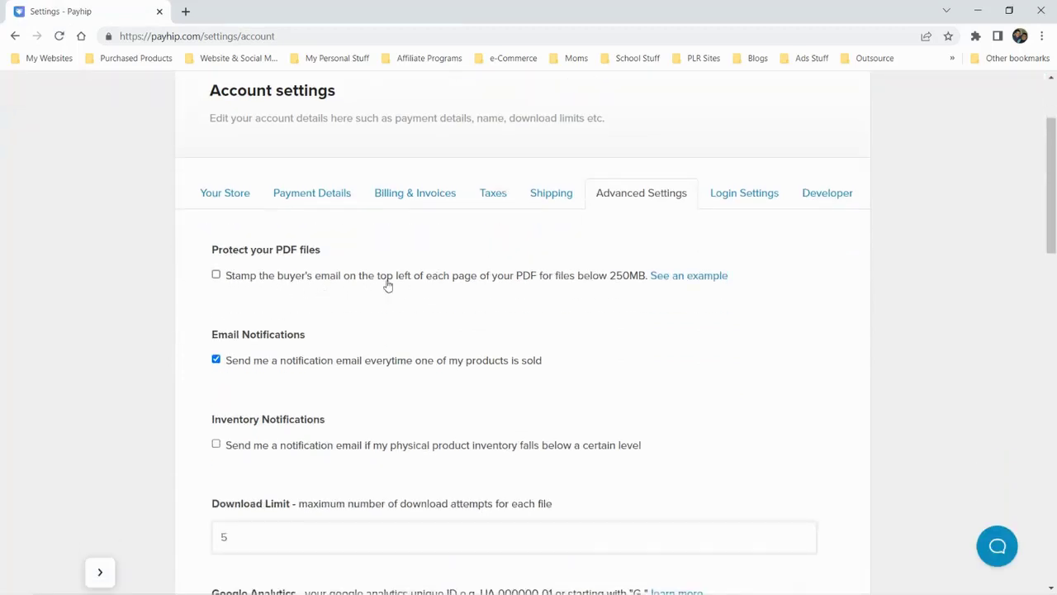
Open the example of a PDF stamped with the buyer's email, page through it and return to its first page
click(697, 279)
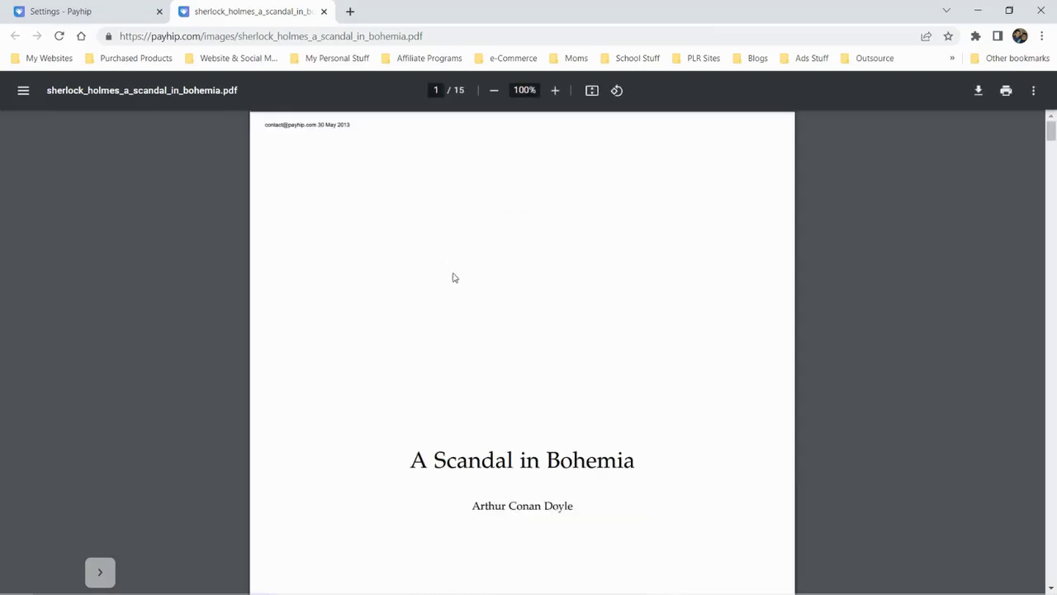
scroll(454, 278, down, 10)
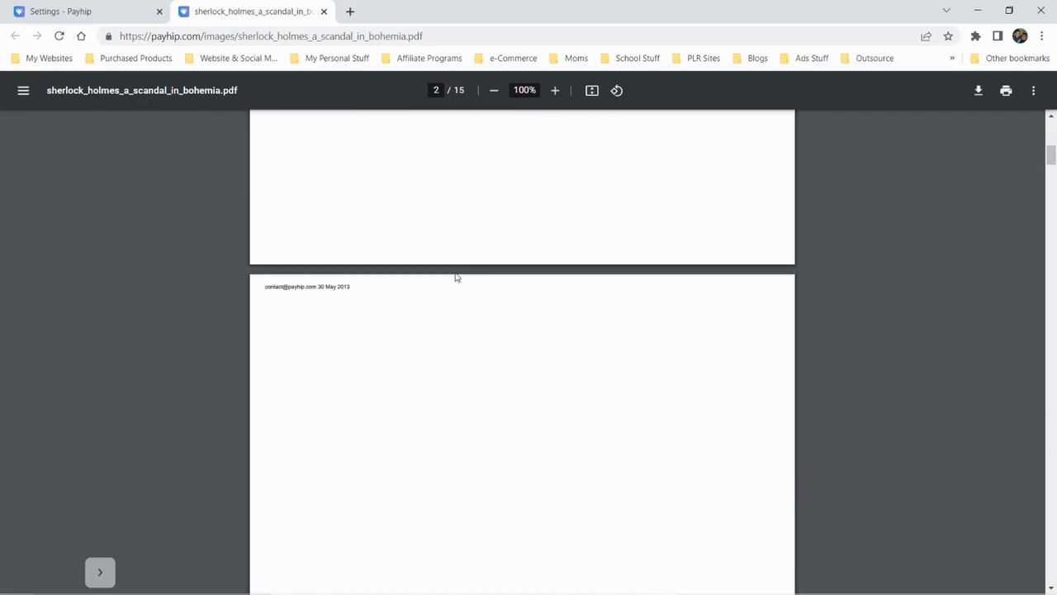
scroll(454, 277, down, 20)
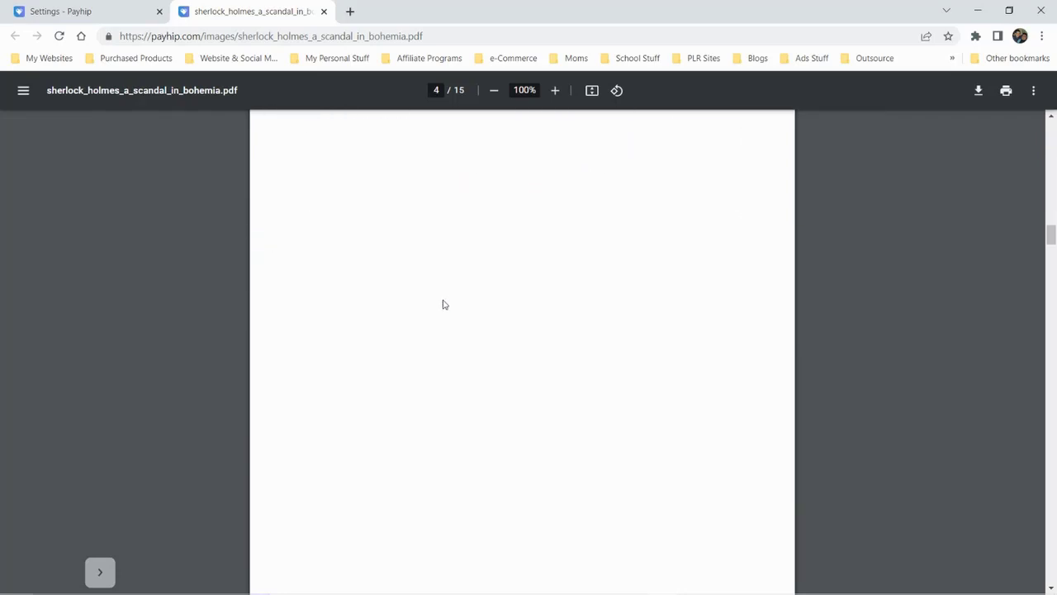
scroll(442, 306, down, 7)
scroll(745, 303, up, 8)
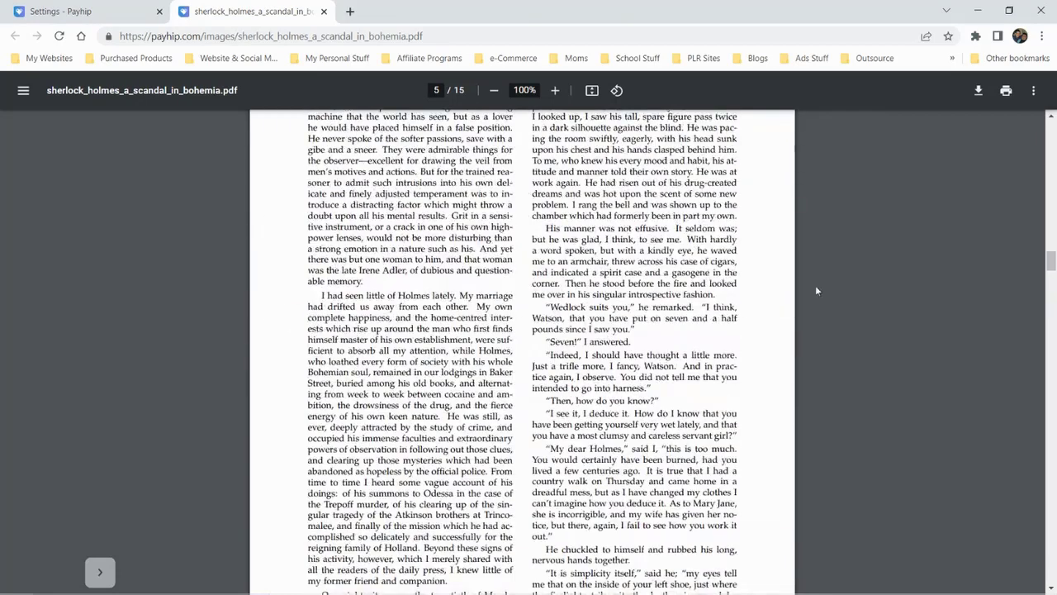
drag(1053, 259, 1052, 116)
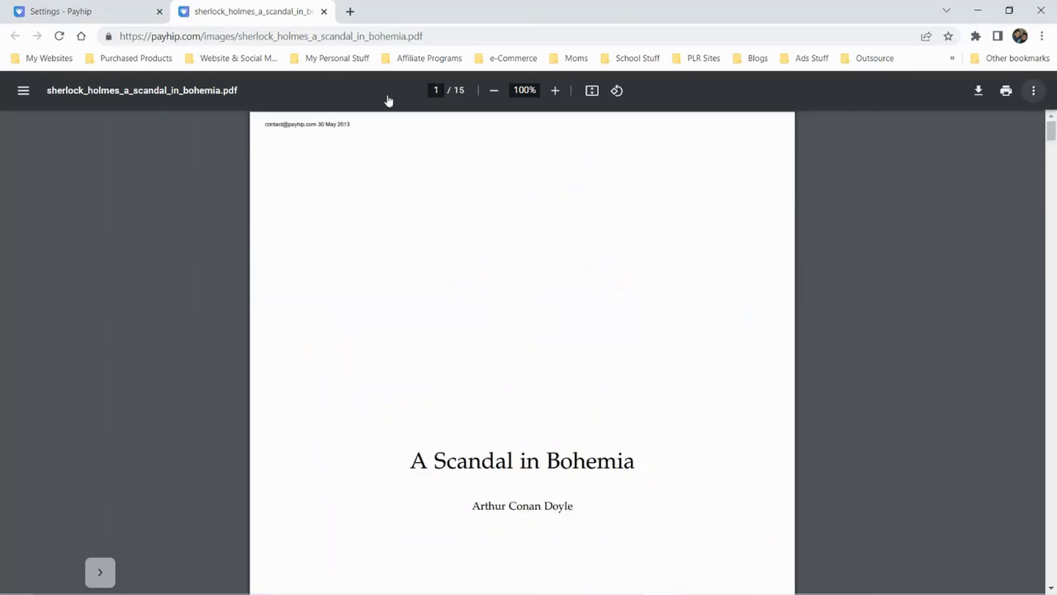
Recheck the PDF protection option in the account settings and go back to the stamped example PDF's opening pages
click(73, 13)
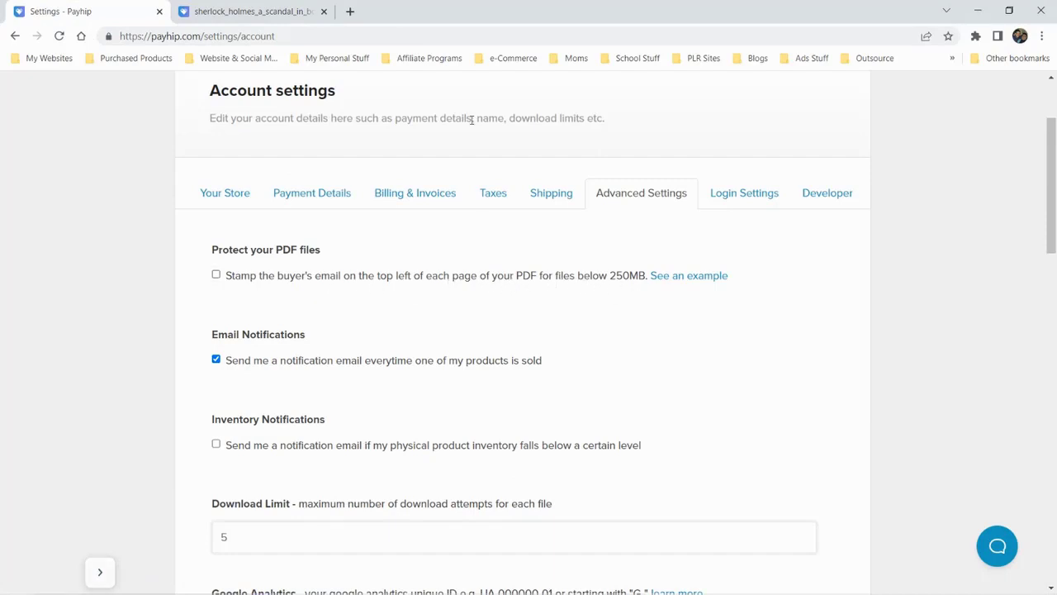
click(279, 12)
scroll(381, 142, down, 15)
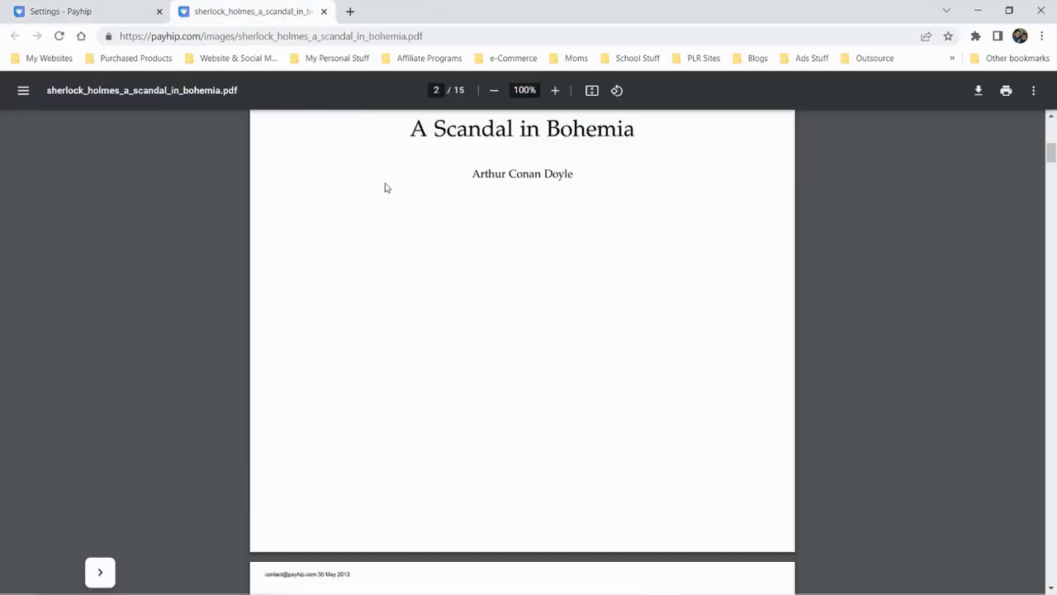
Close the stamped example PDF and look over the download limit, Google Analytics, Facebook Pixel and store units options in the Advanced Settings
scroll(404, 217, down, 1)
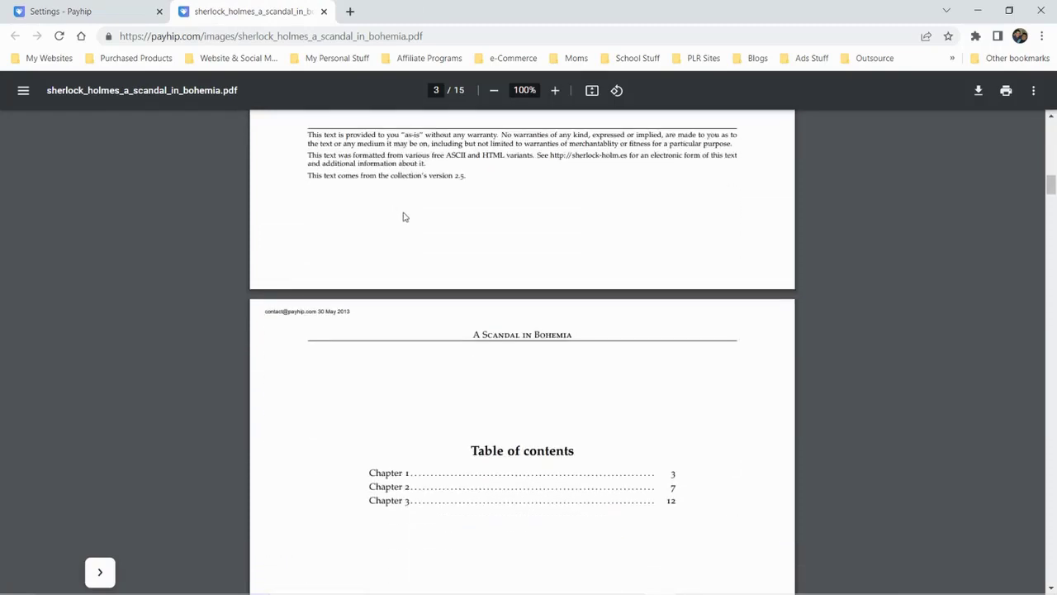
click(324, 12)
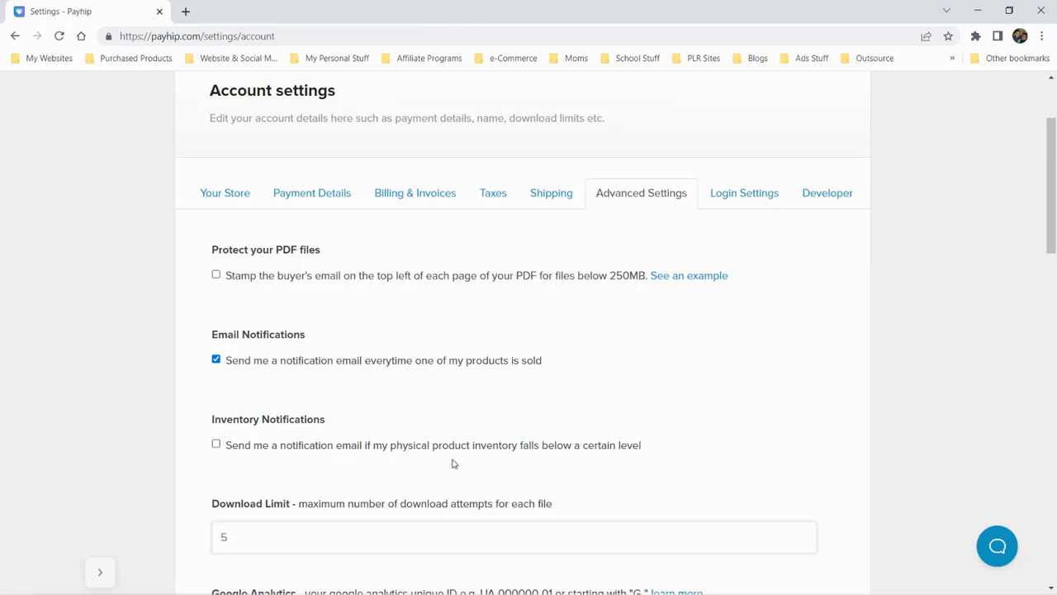
scroll(467, 464, down, 3)
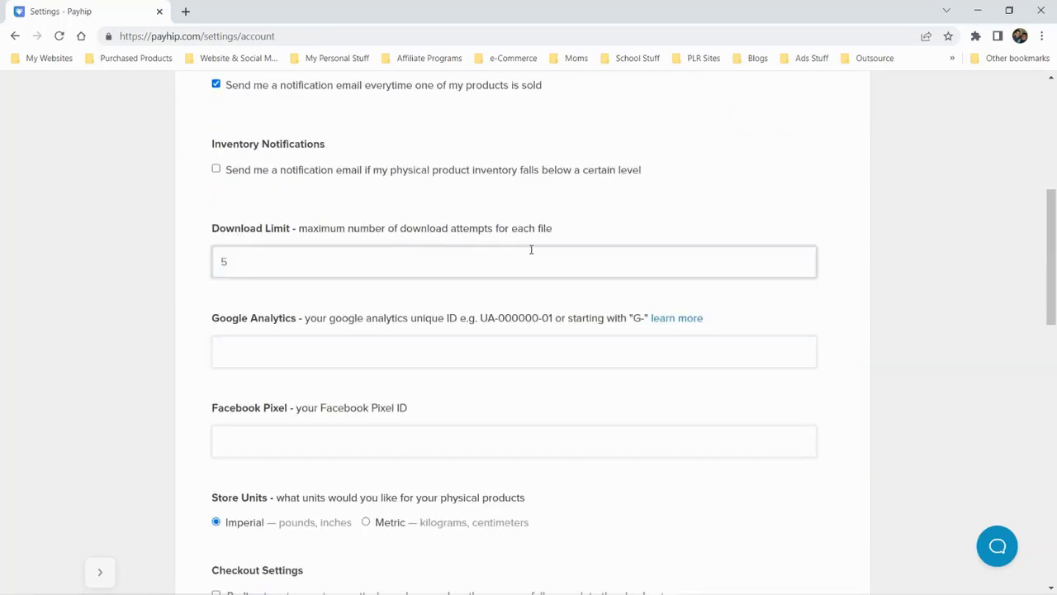
scroll(335, 326, down, 1)
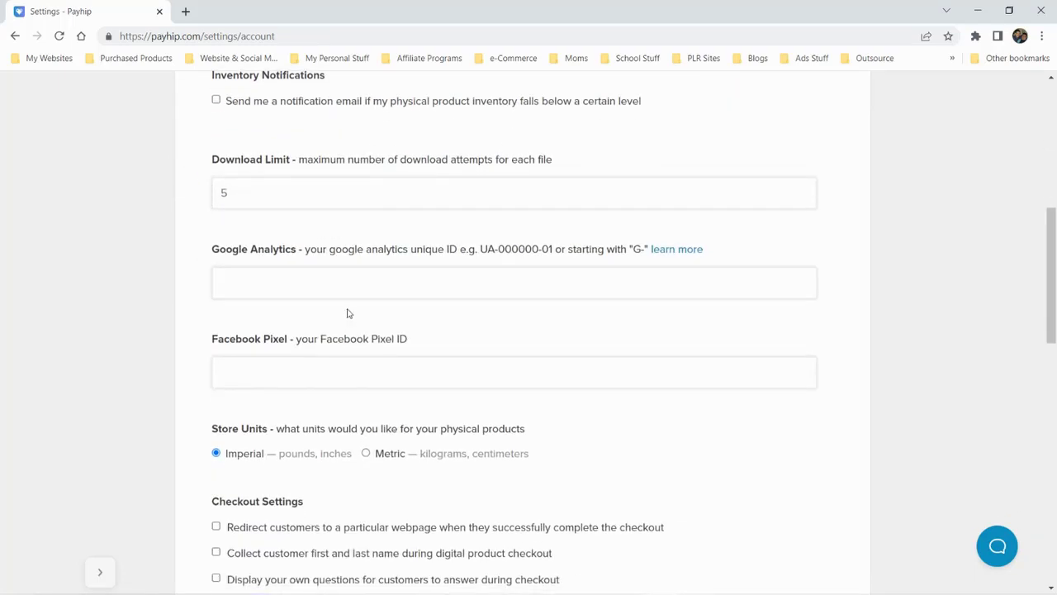
scroll(351, 278, down, 3)
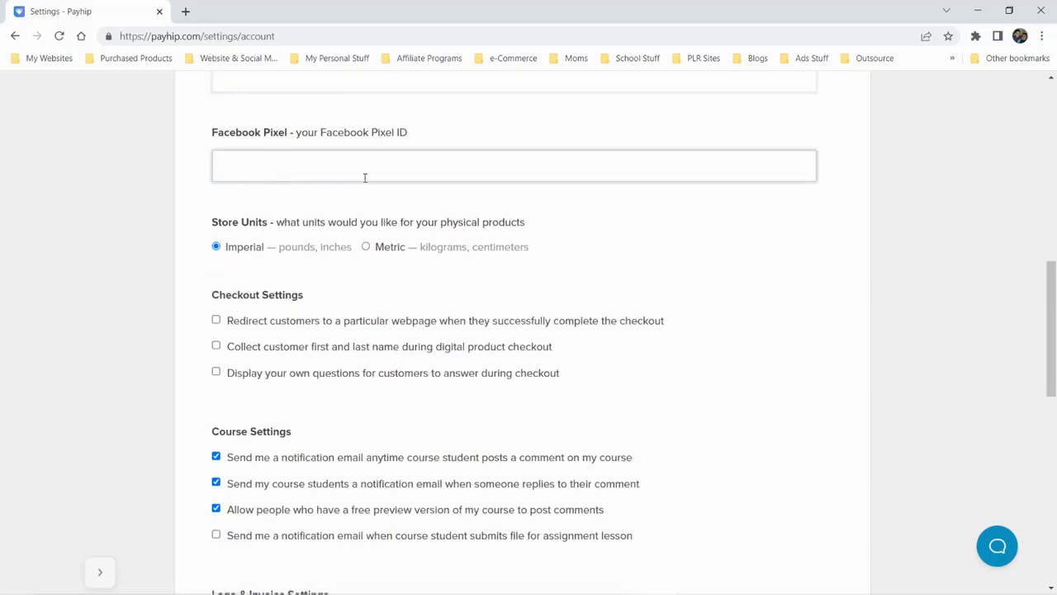
scroll(343, 186, down, 1)
scroll(347, 248, up, 4)
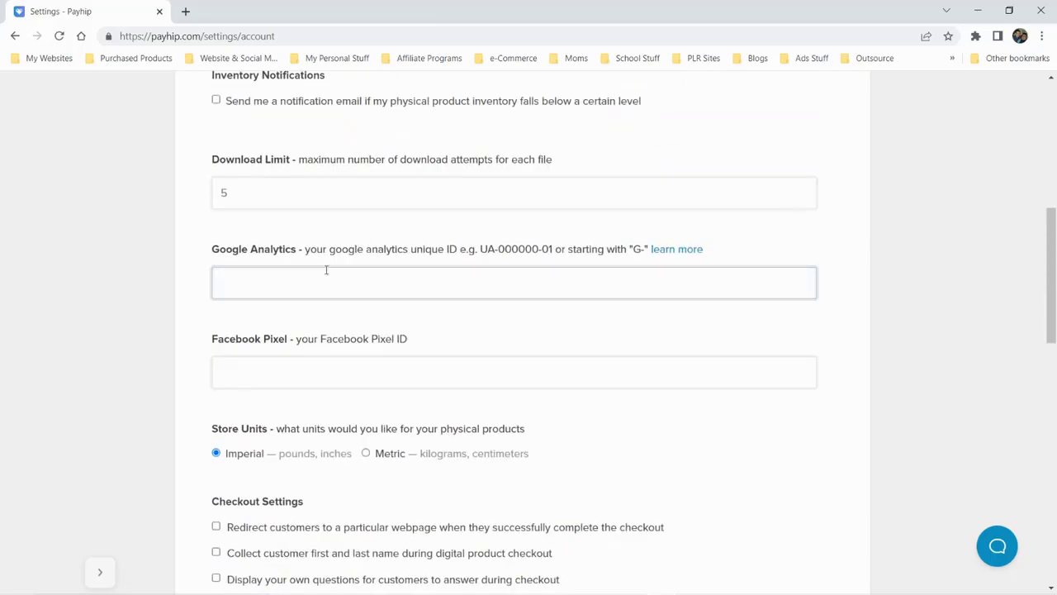
scroll(333, 342, down, 4)
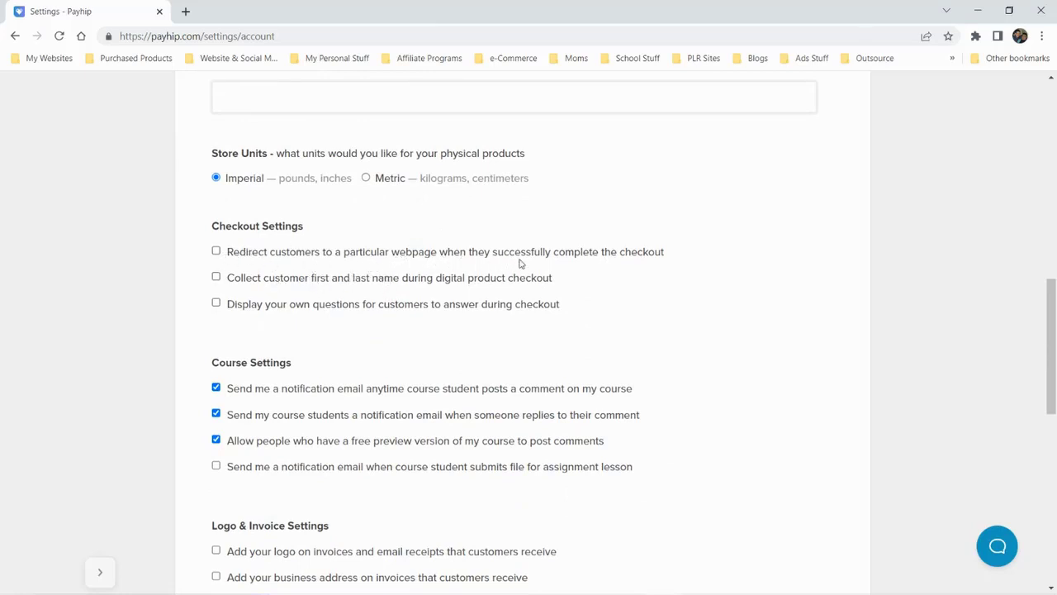
Turn on the option redirecting customers to a webpage after checkout to view its redirect settings, and turn it back off
click(216, 252)
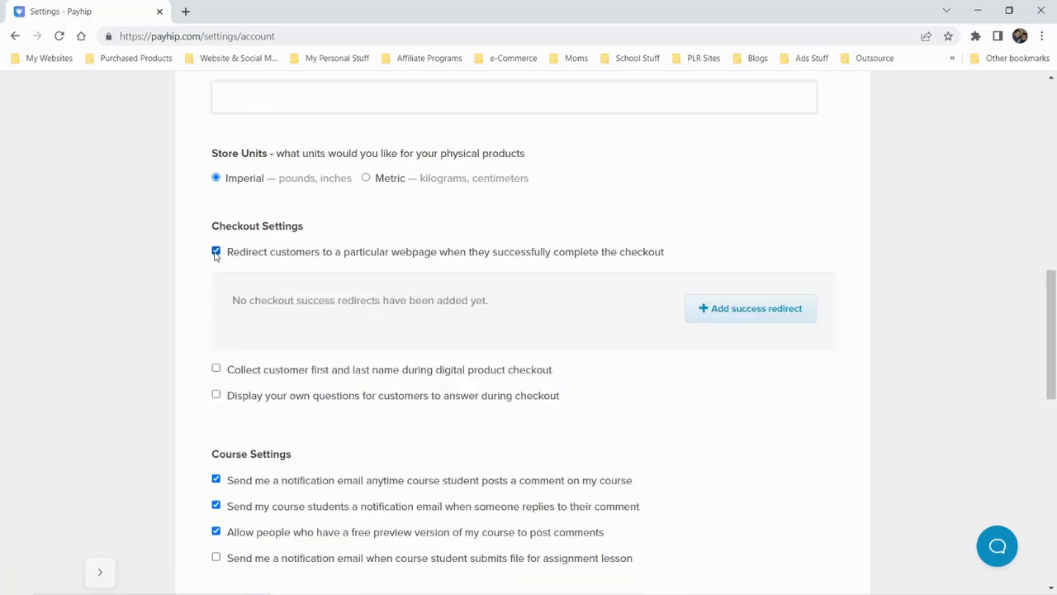
click(216, 251)
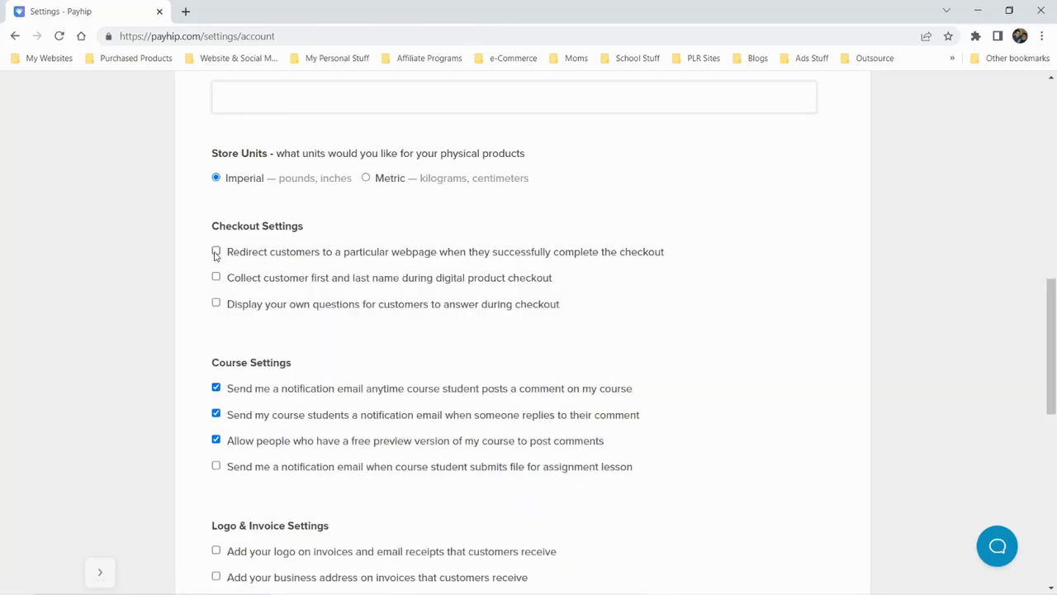
click(216, 252)
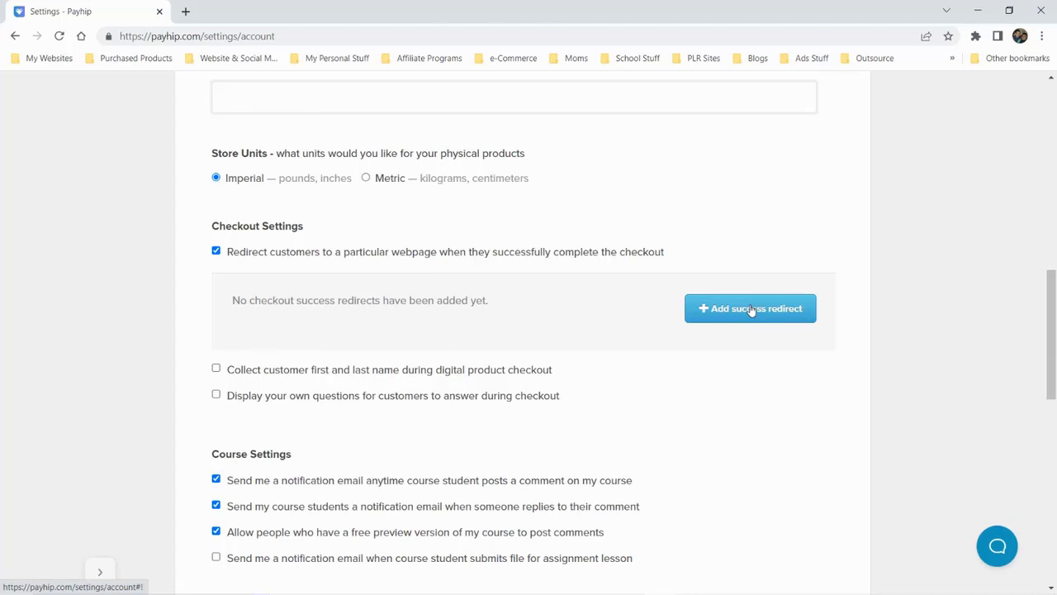
click(217, 253)
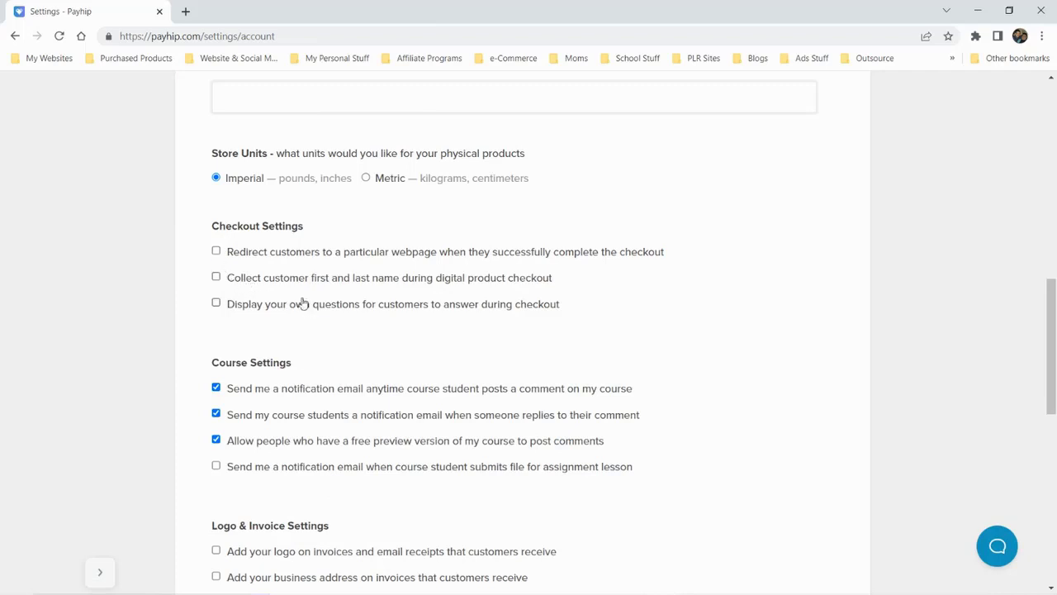
Try the customer name collection and checkout question options, preview the new checkout question dialog, then cancel it and turn both options off
click(216, 278)
click(217, 279)
click(215, 304)
click(705, 369)
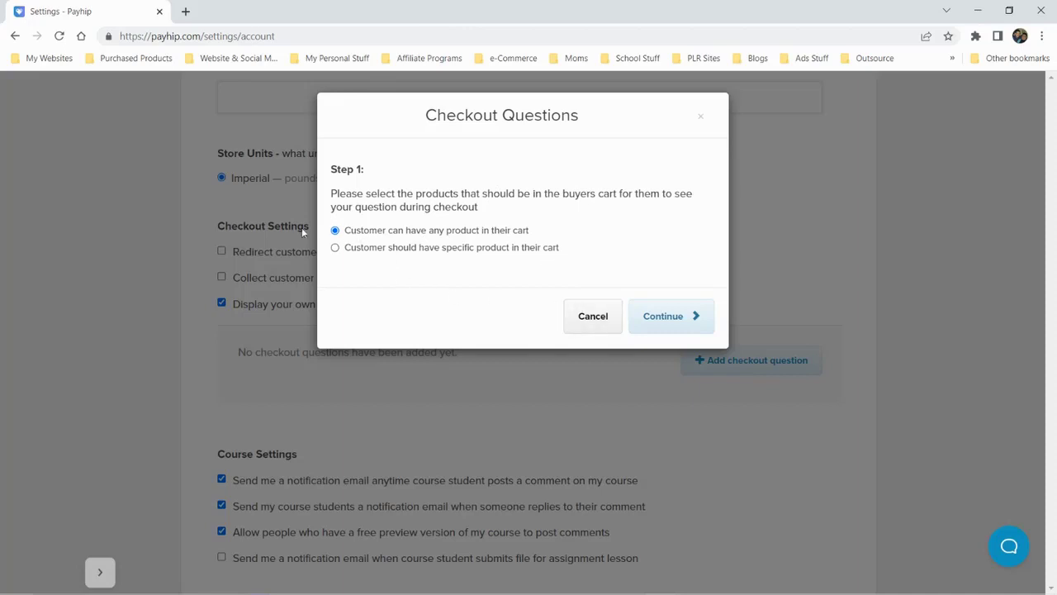
click(595, 317)
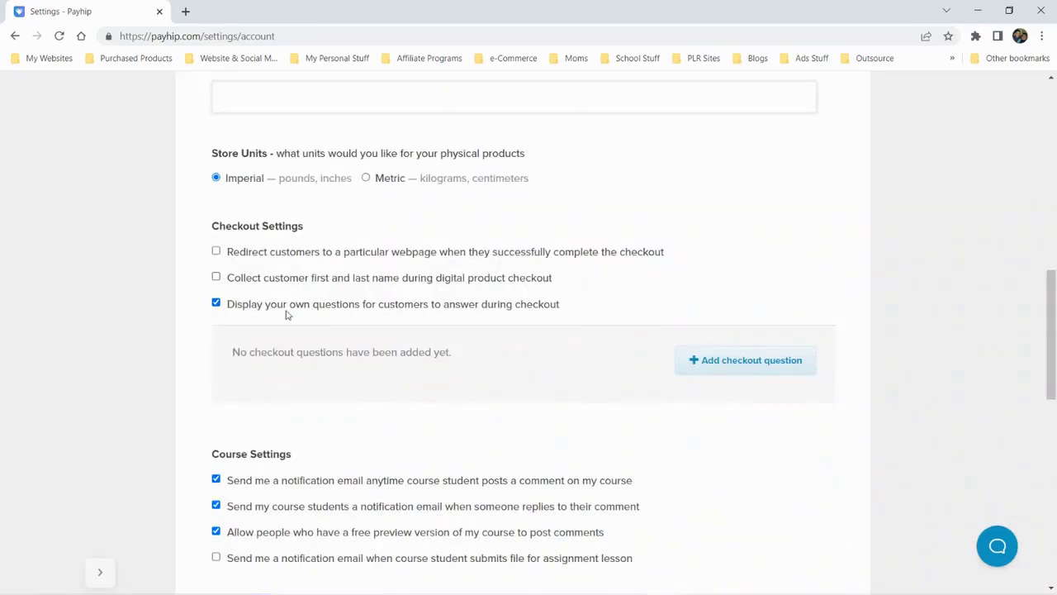
click(217, 303)
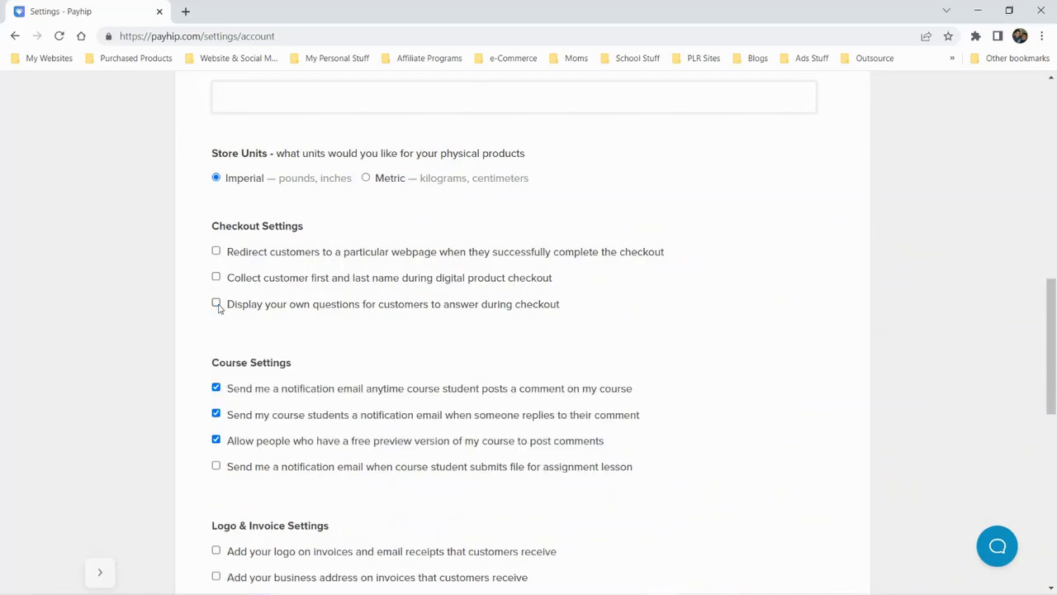
Look through the course, logo and invoice, customer account and email receipt options in the rest of the Advanced Settings
scroll(403, 318, down, 3)
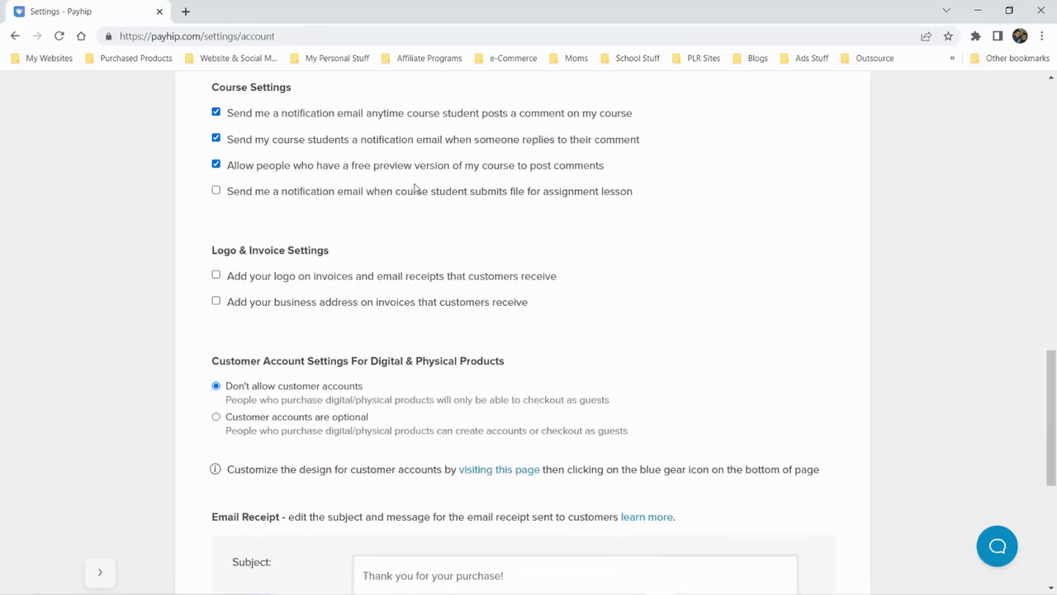
scroll(287, 220, down, 2)
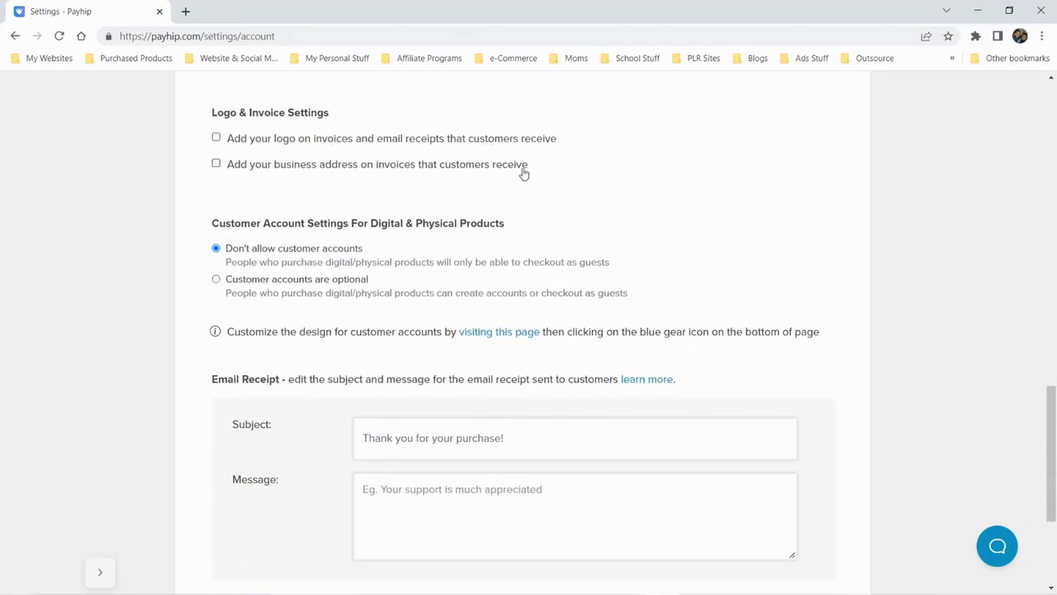
scroll(487, 182, down, 1)
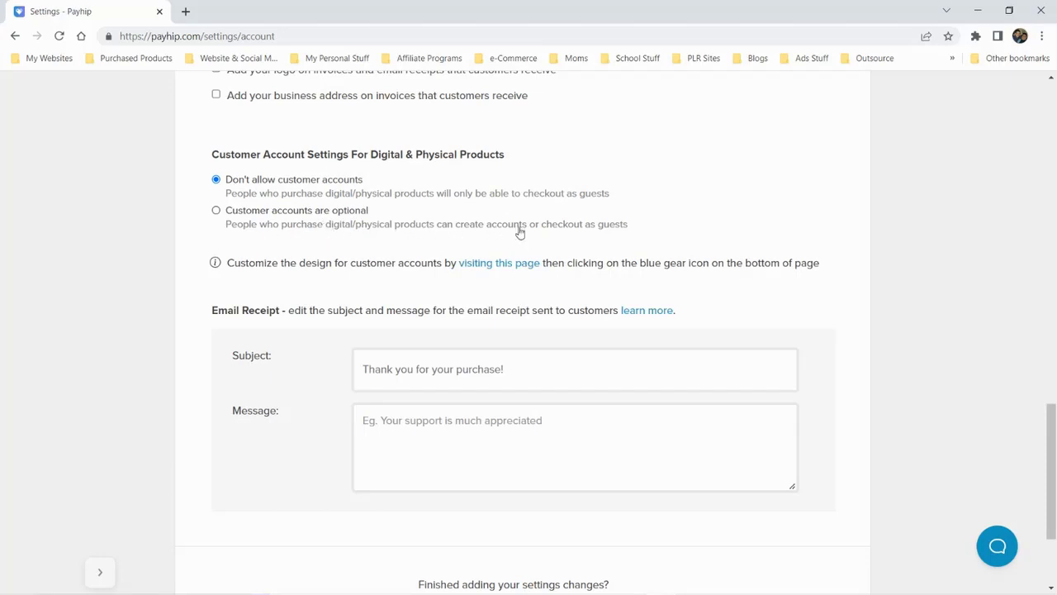
scroll(475, 243, down, 3)
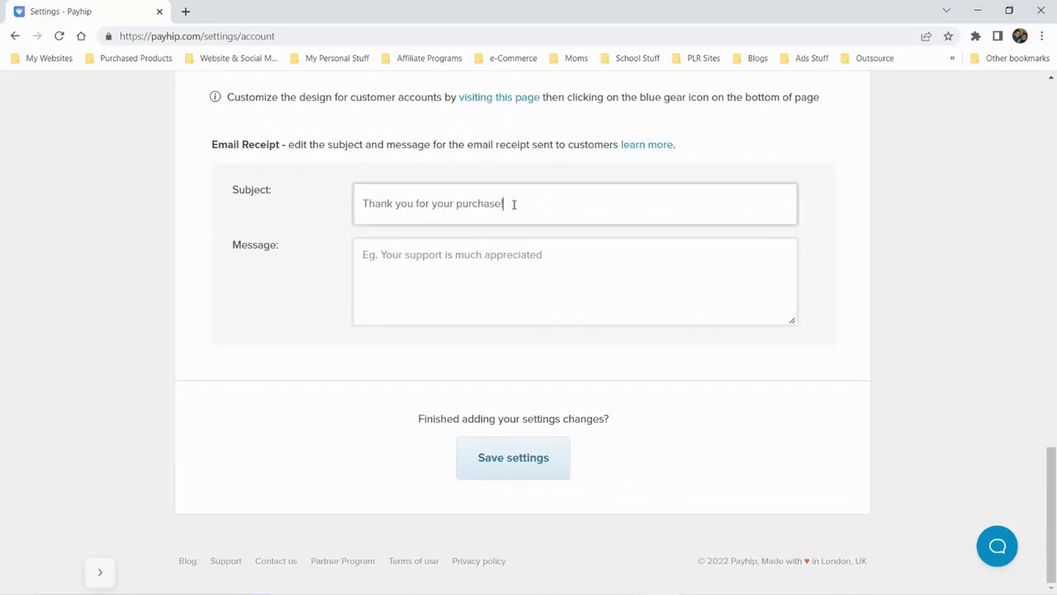
drag(501, 203, 309, 205)
scroll(413, 227, up, 15)
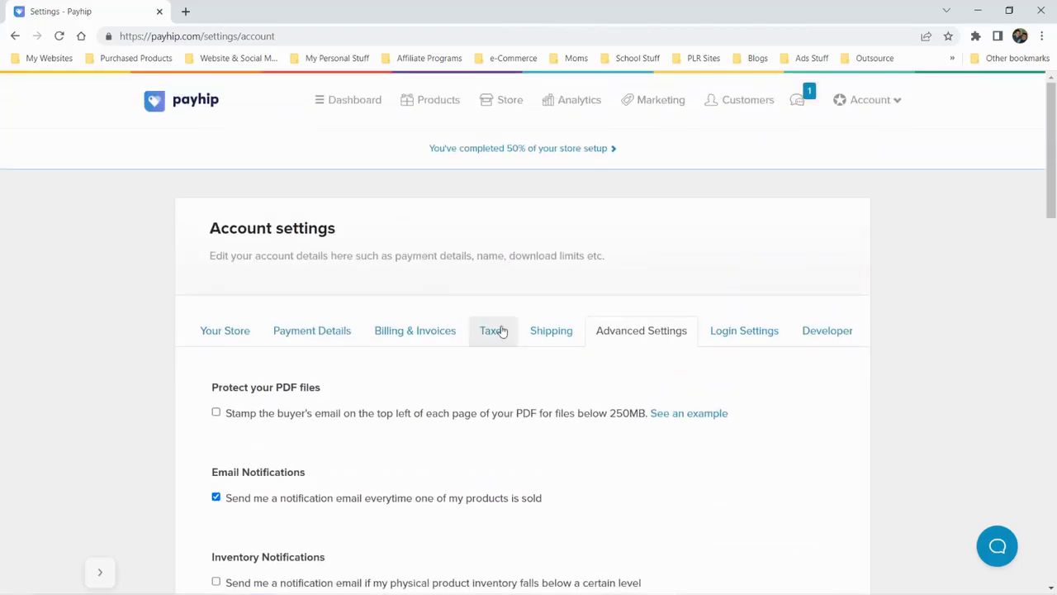
Look over the General and Account sections of the Login Settings and the Developer settings, and return to the login page
click(746, 342)
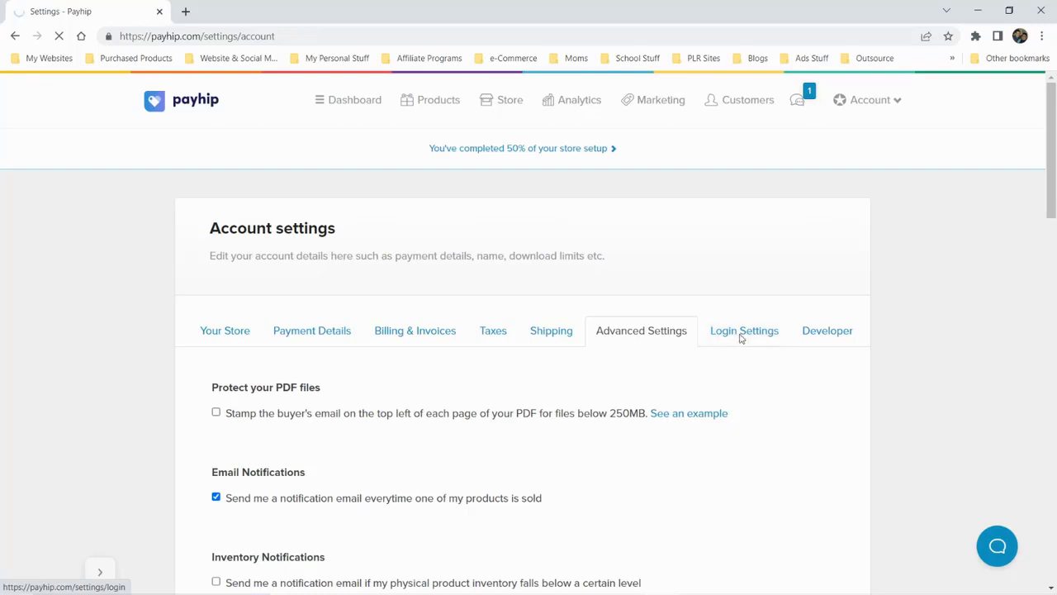
scroll(589, 348, down, 2)
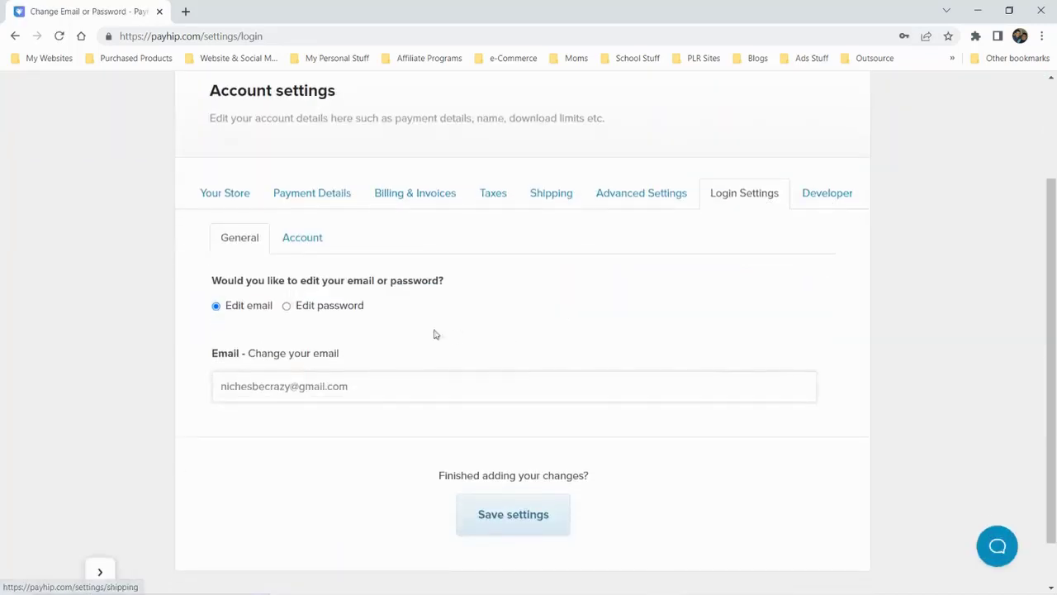
scroll(322, 375, up, 2)
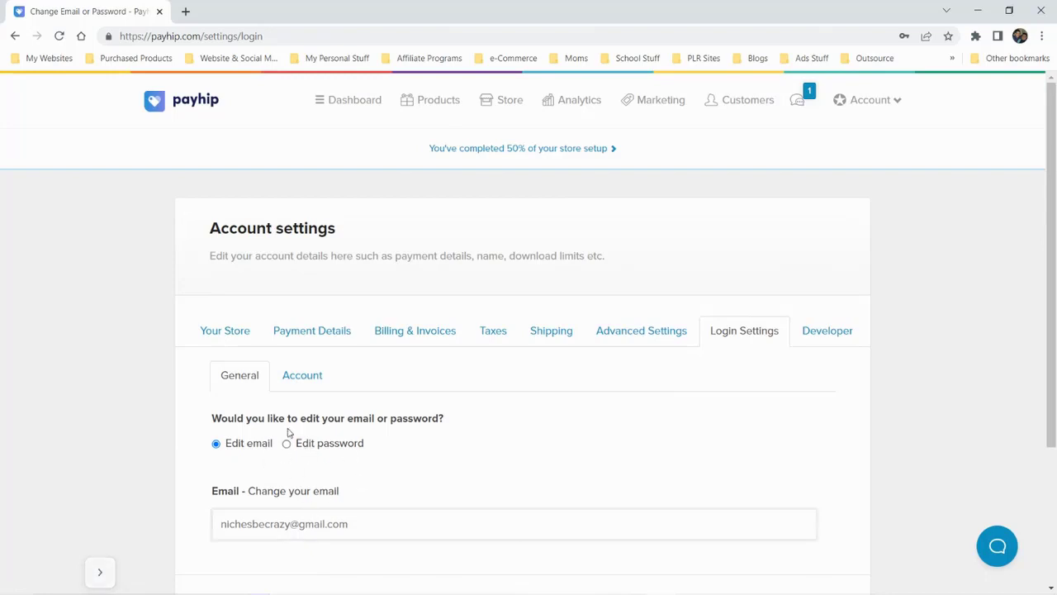
click(312, 379)
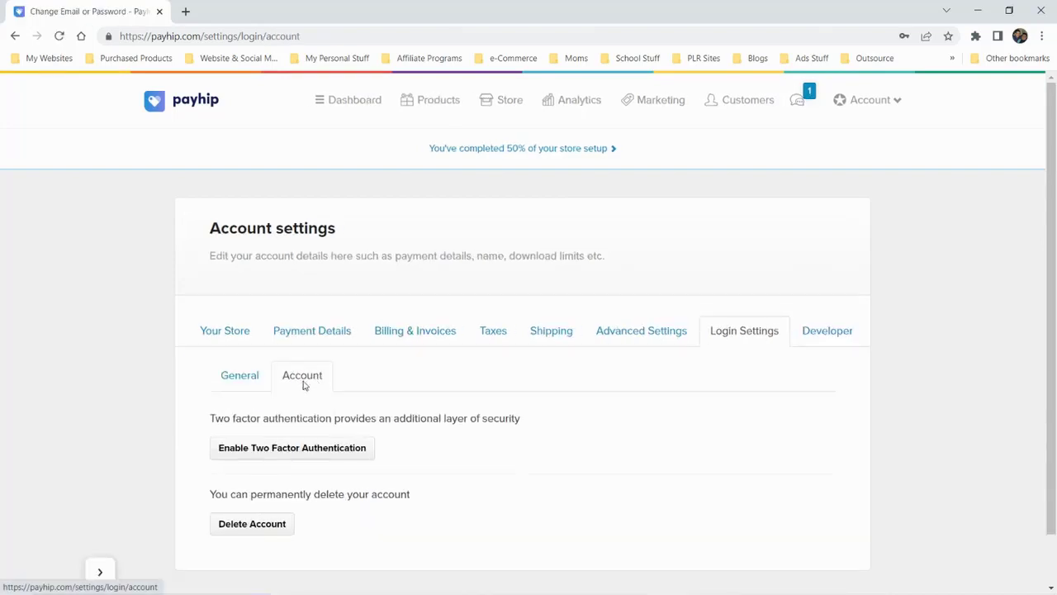
click(240, 380)
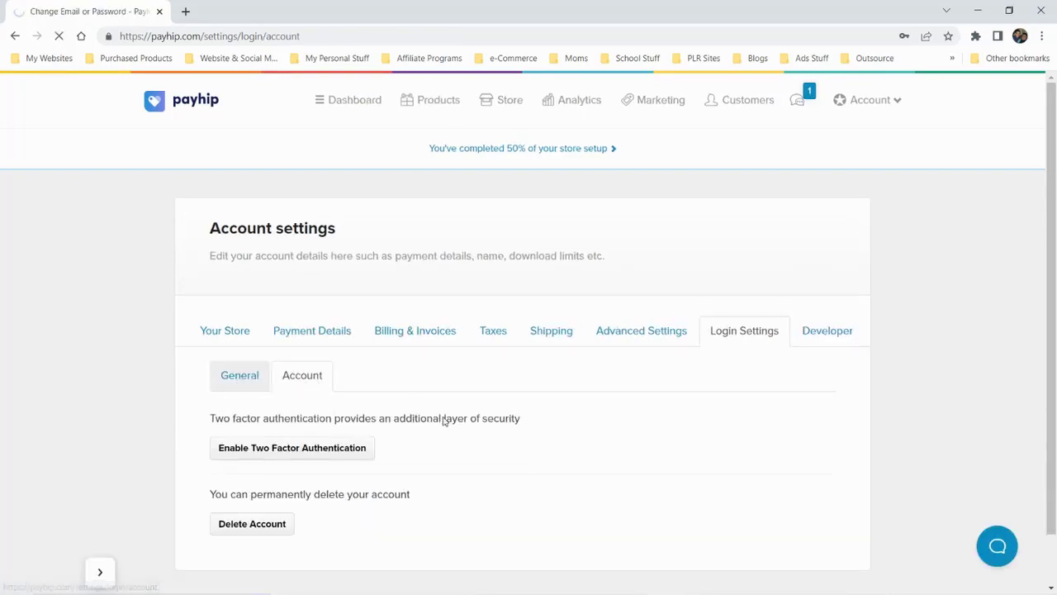
click(827, 335)
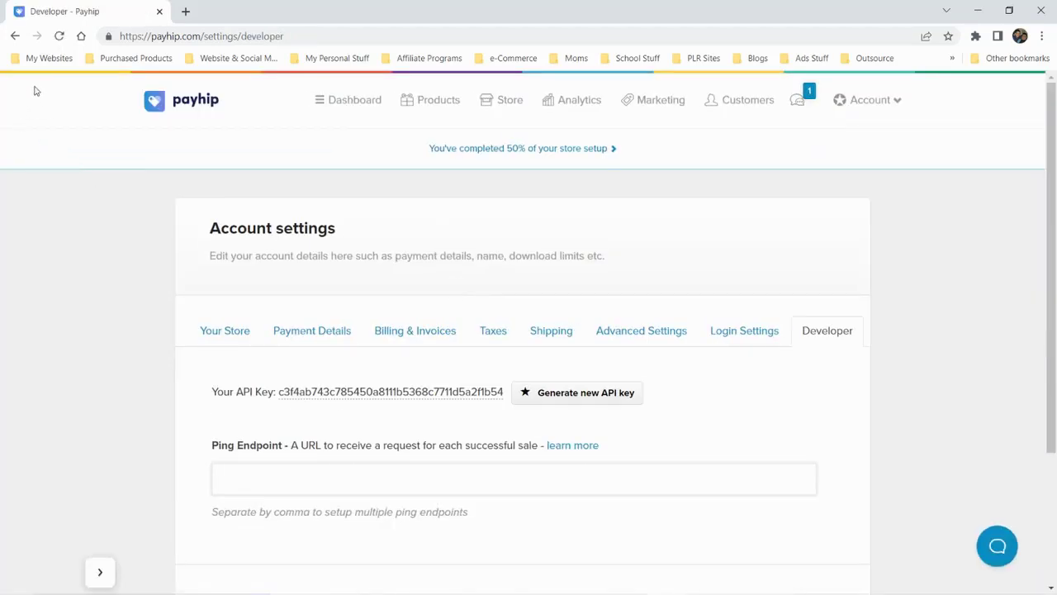
click(14, 36)
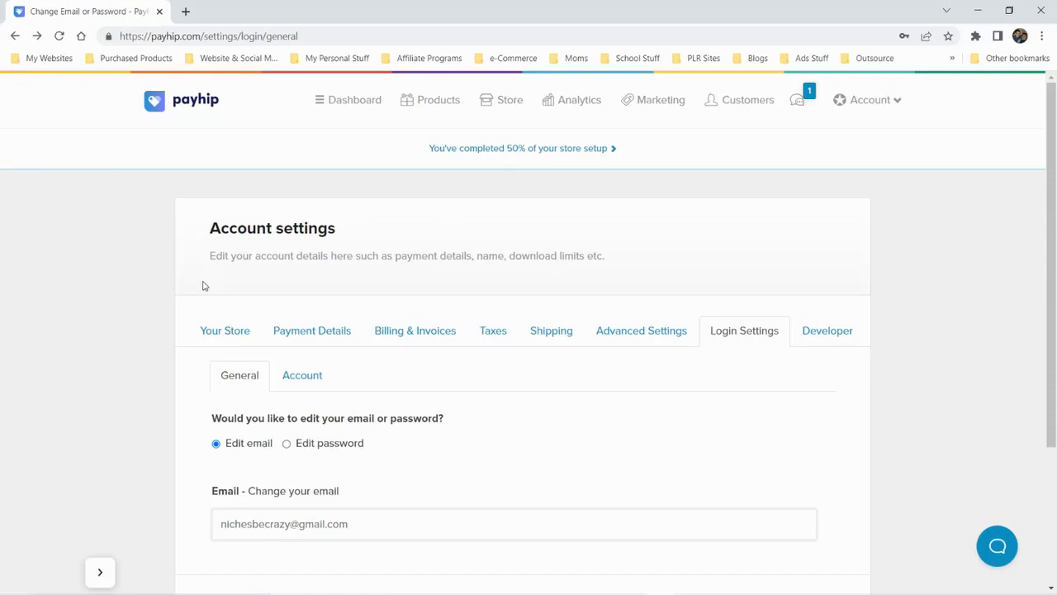
Look through the store name, language, username and social media link fields in the Your Store settings
click(212, 337)
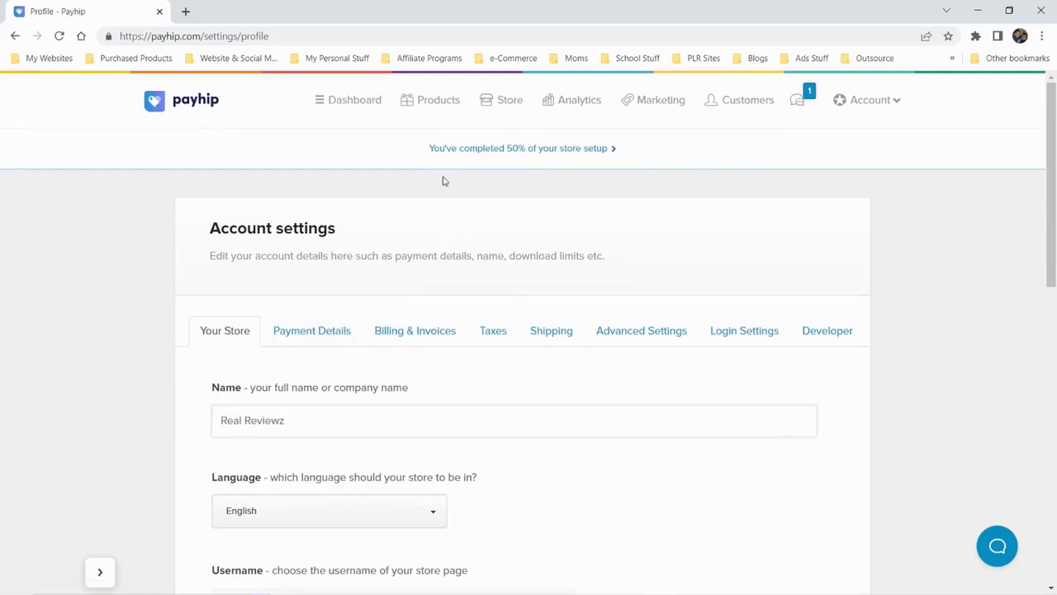
scroll(313, 195, down, 6)
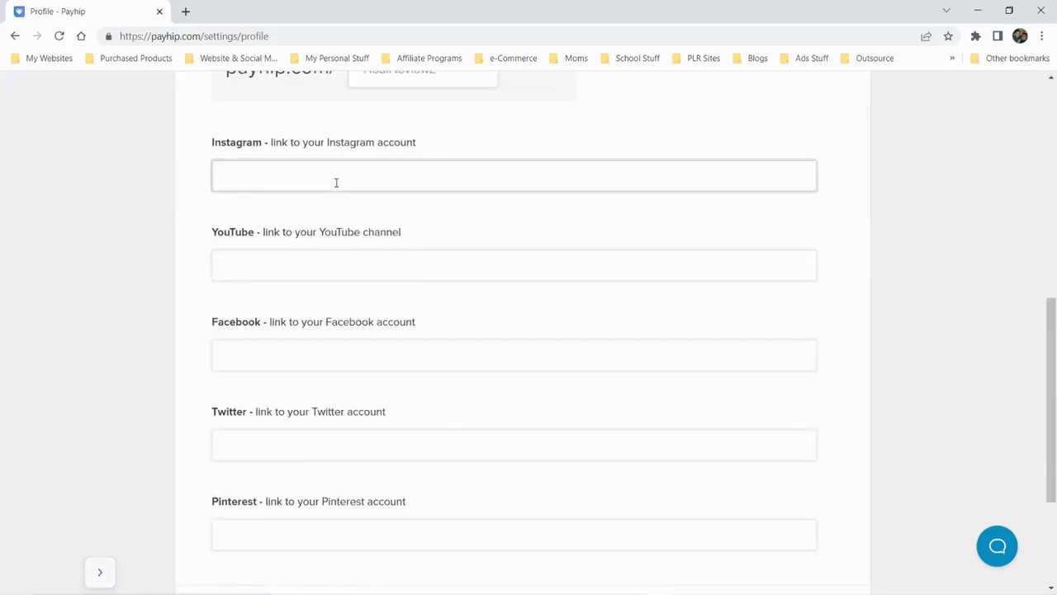
scroll(295, 219, down, 3)
scroll(306, 237, up, 8)
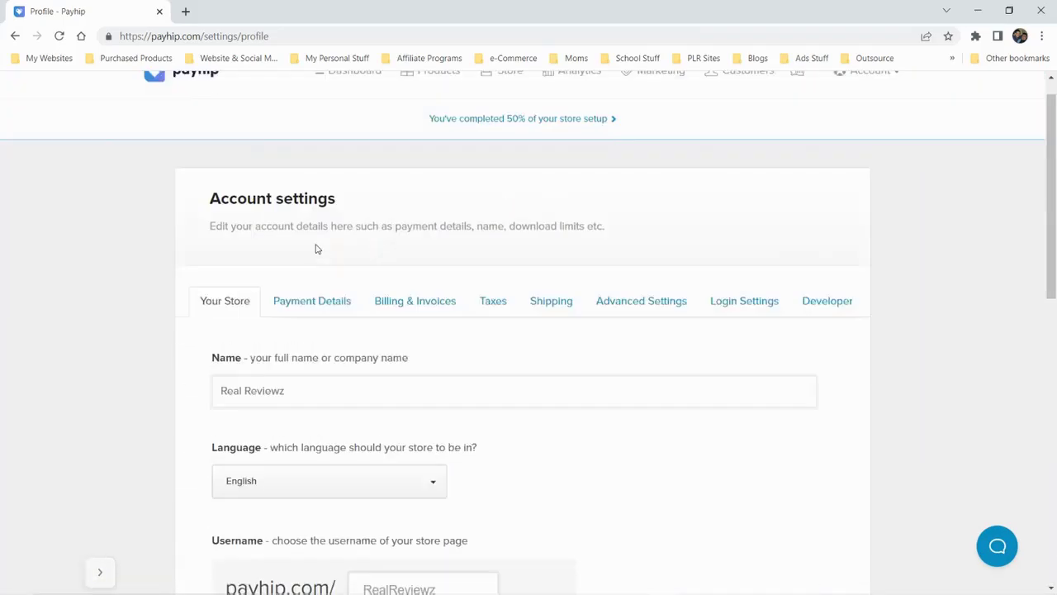
scroll(316, 248, up, 2)
scroll(223, 331, down, 4)
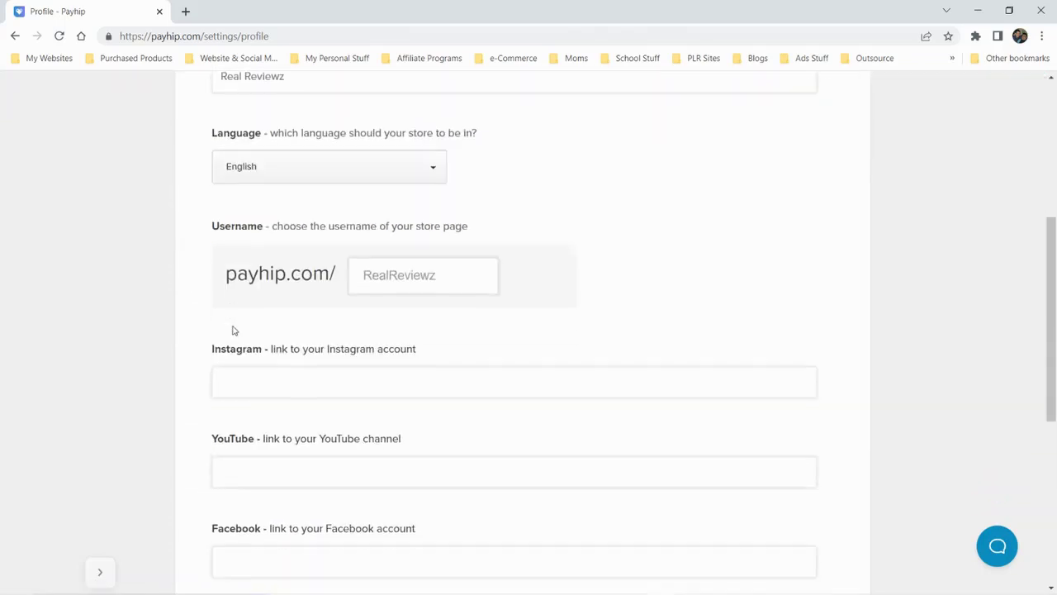
scroll(248, 346, down, 5)
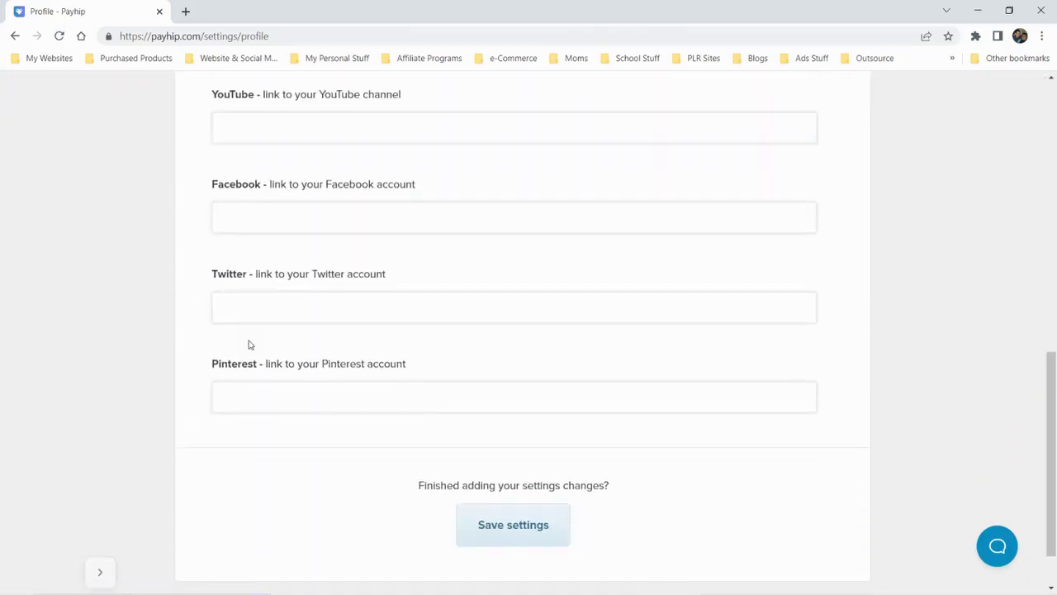
scroll(484, 460, up, 10)
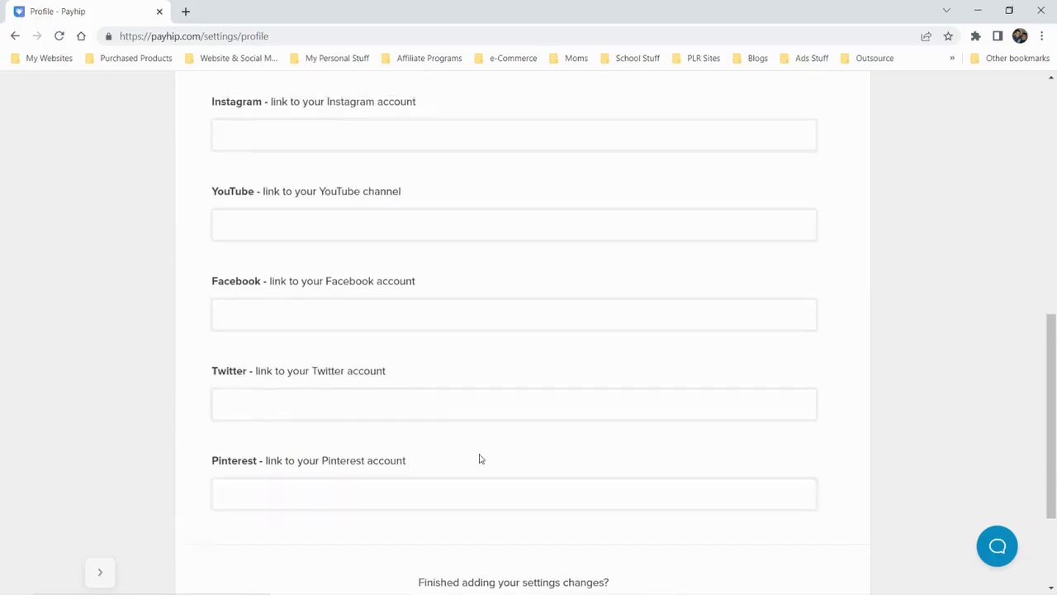
click(287, 341)
click(222, 332)
Go to the store's products and start a new product of the Subscription Billing type
click(422, 102)
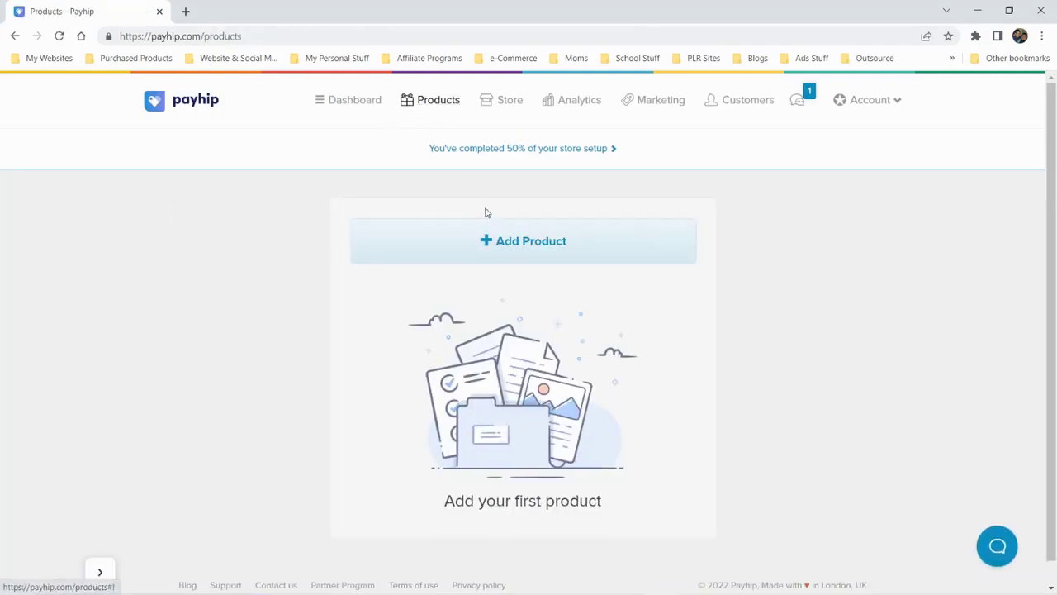
click(504, 243)
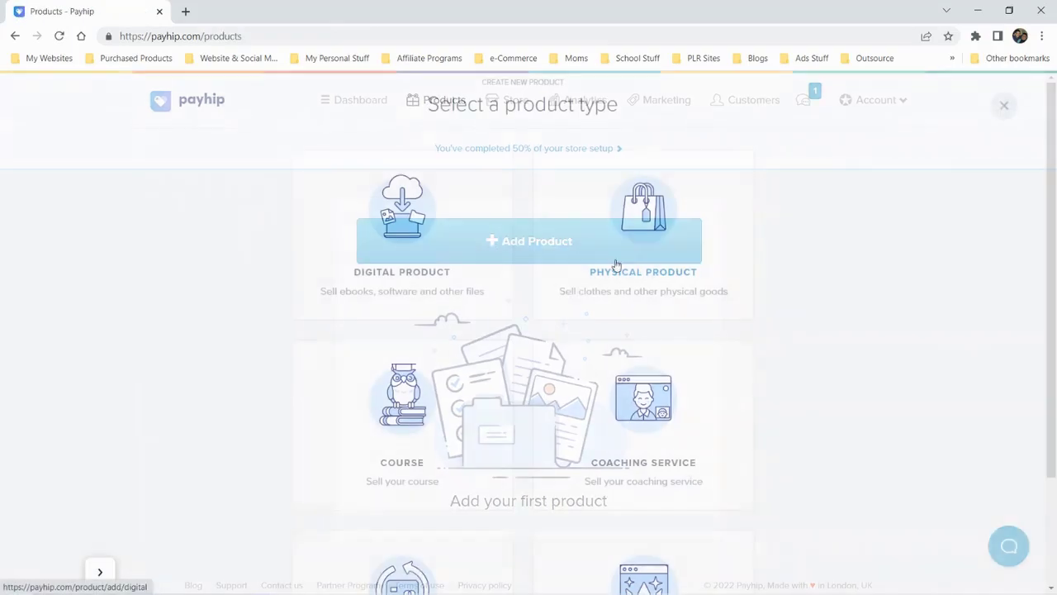
scroll(523, 321, down, 2)
click(401, 431)
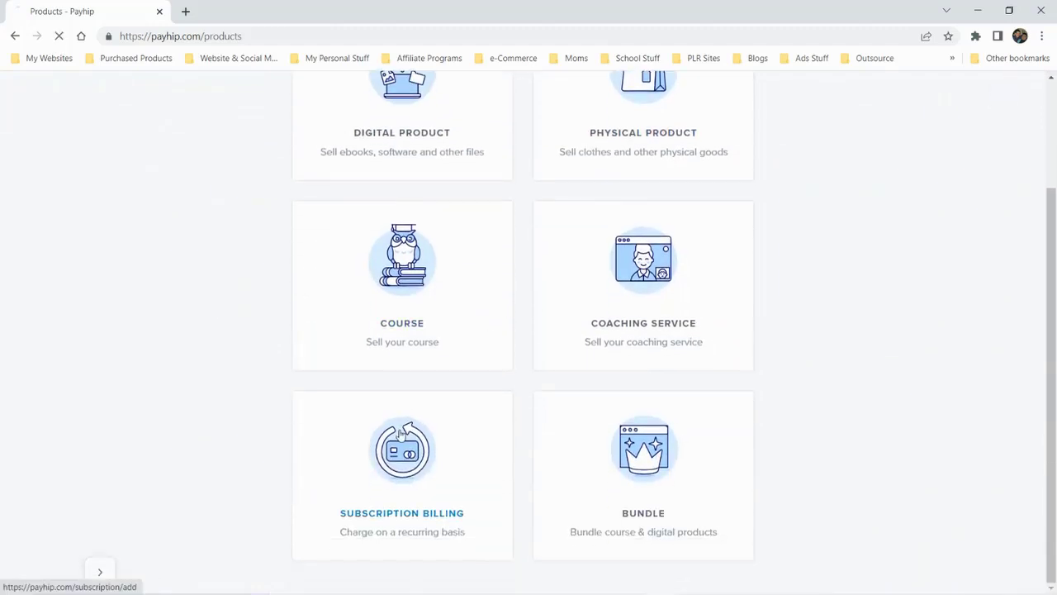
Enter "DFY Monthly Makreting" as the title of the new subscription
click(378, 369)
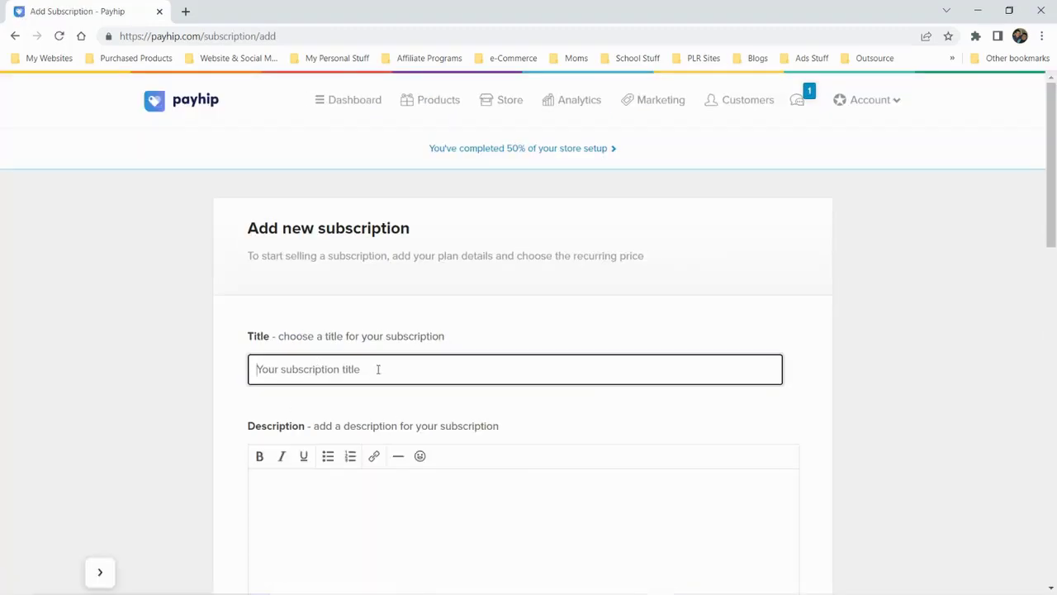
text(DFY Month)
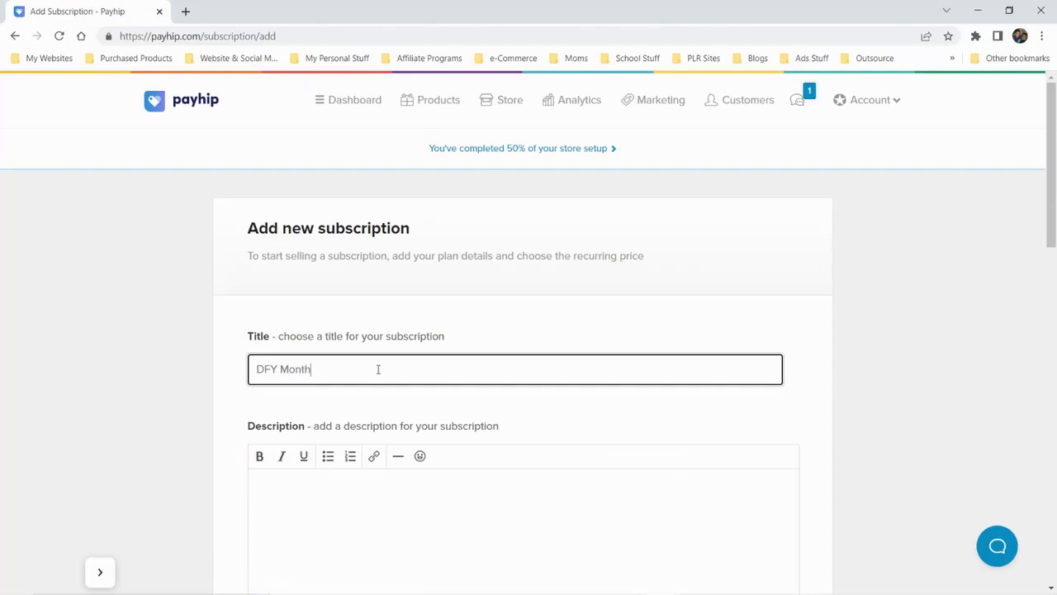
text(ly Makreting)
Open the sales page nichesbecrazy.com/dfy-monthly-marketing-emails in a separate browser tab
click(185, 11)
text(ho)
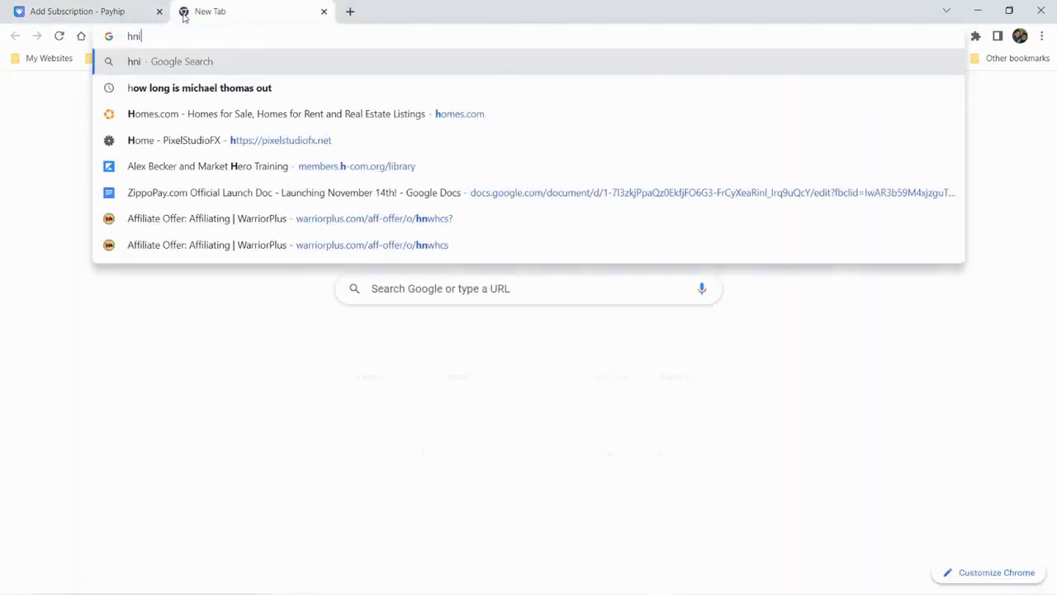
key(BackSpace)
key(BackSpace)
text(niches)
key(End)
key(BackSpace)
key(BackSpace)
key(BackSpace)
key(BackSpace)
key(BackSpace)
key(BackSpace)
key(BackSpace)
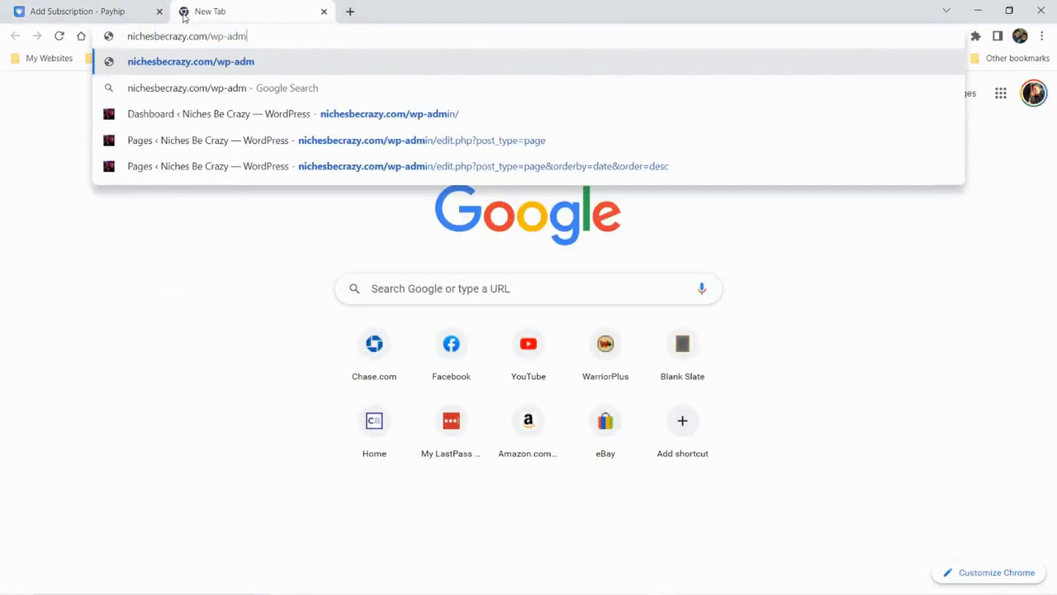
key(BackSpace)
key(BackSpace)
text(d)
key(Return)
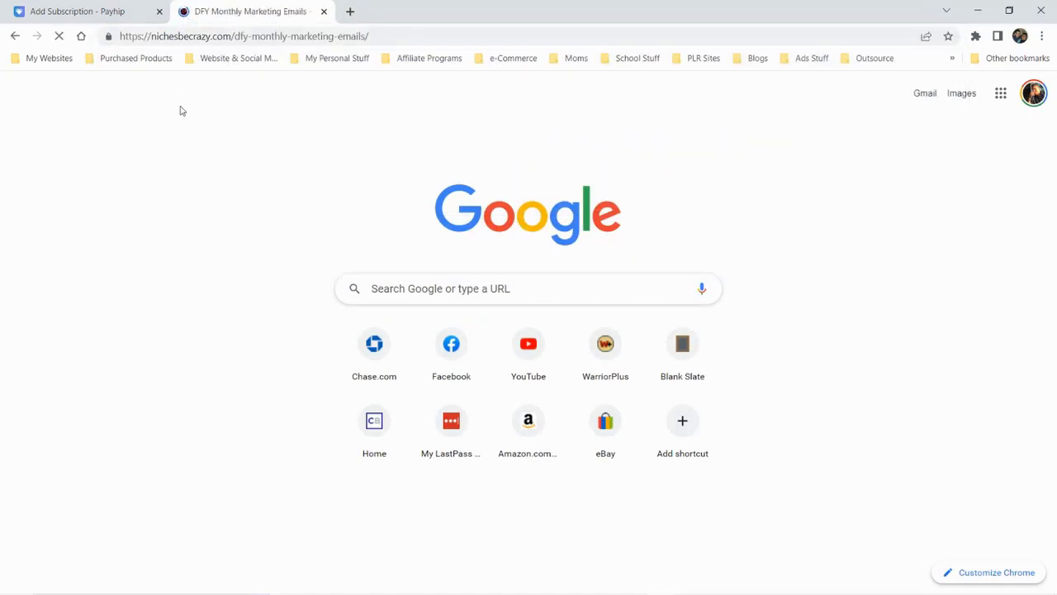
Look over the DFY Monthly Marketing Emails sales page and return to the Add Subscription form
scroll(261, 547, down, 5)
scroll(264, 546, down, 3)
scroll(189, 570, up, 7)
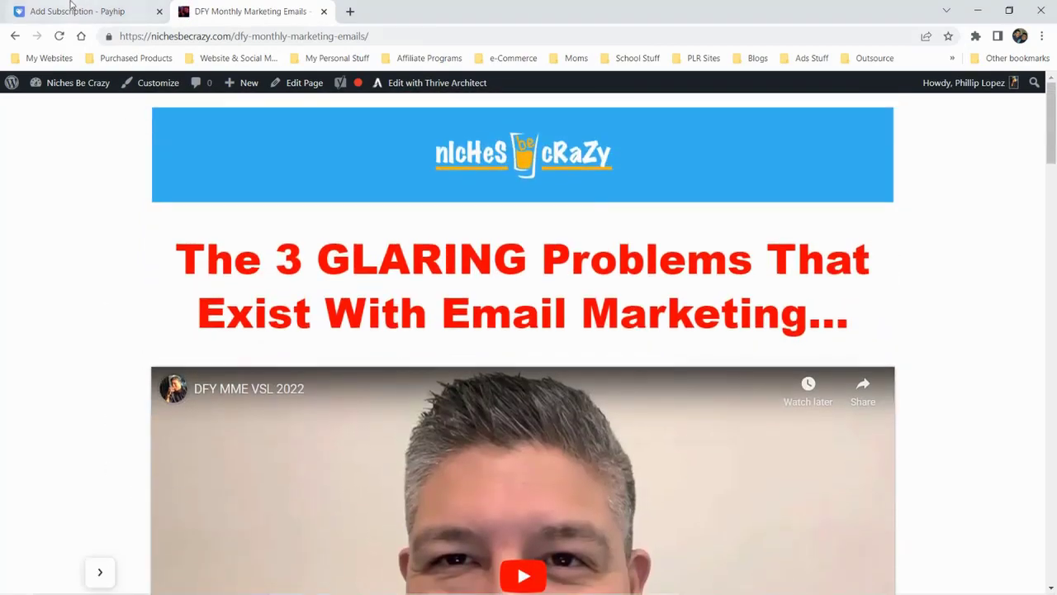
click(79, 12)
click(100, 571)
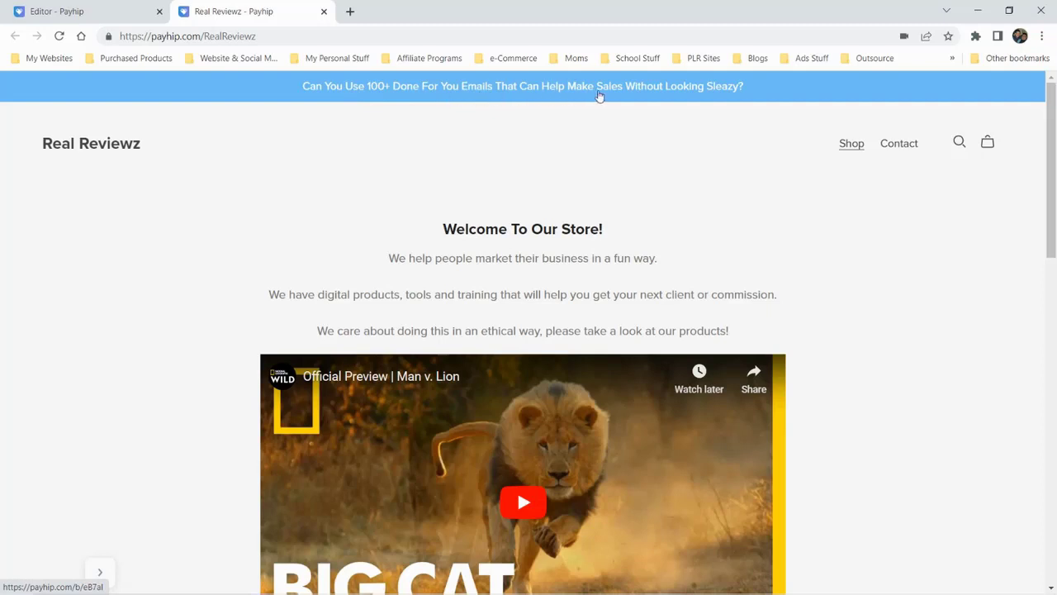
Open the announcement bar's link in a separate tab, view the product's membership levels, and close that tab
right_click(518, 101)
click(545, 105)
click(410, 16)
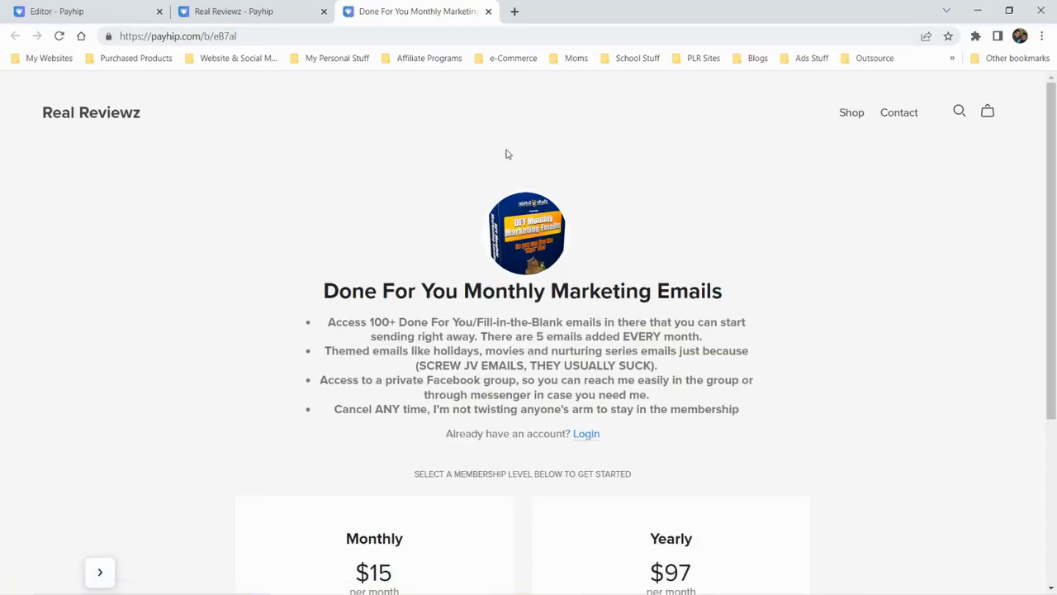
scroll(509, 154, down, 3)
scroll(507, 151, up, 3)
click(488, 12)
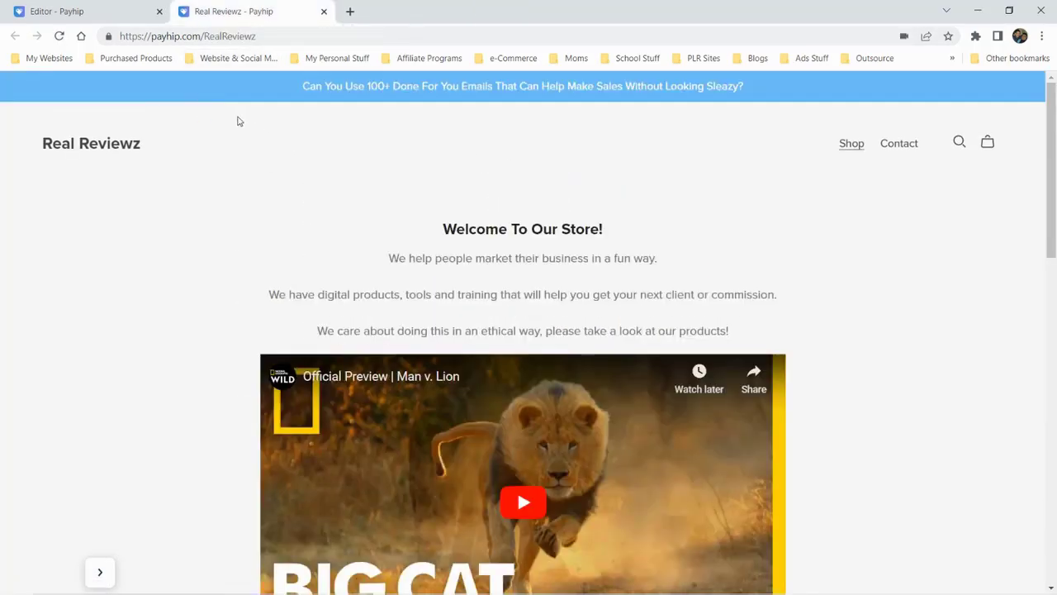
Look through the Real Reviewz storefront from the welcome text to the About Me section, checking the store editor briefly
scroll(417, 163, down, 3)
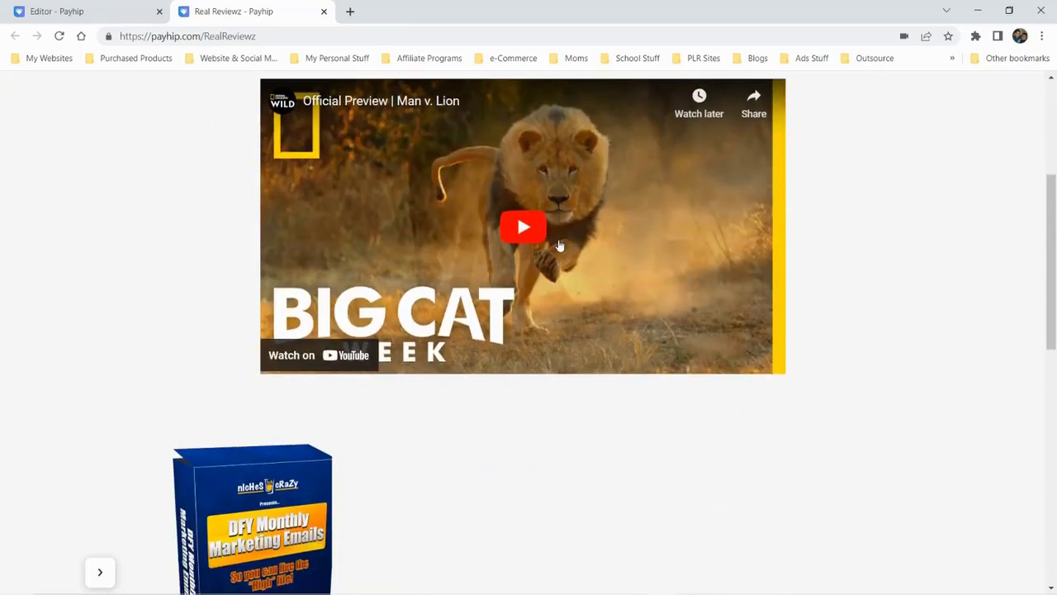
scroll(583, 273, down, 2)
scroll(479, 249, up, 2)
scroll(480, 250, up, 4)
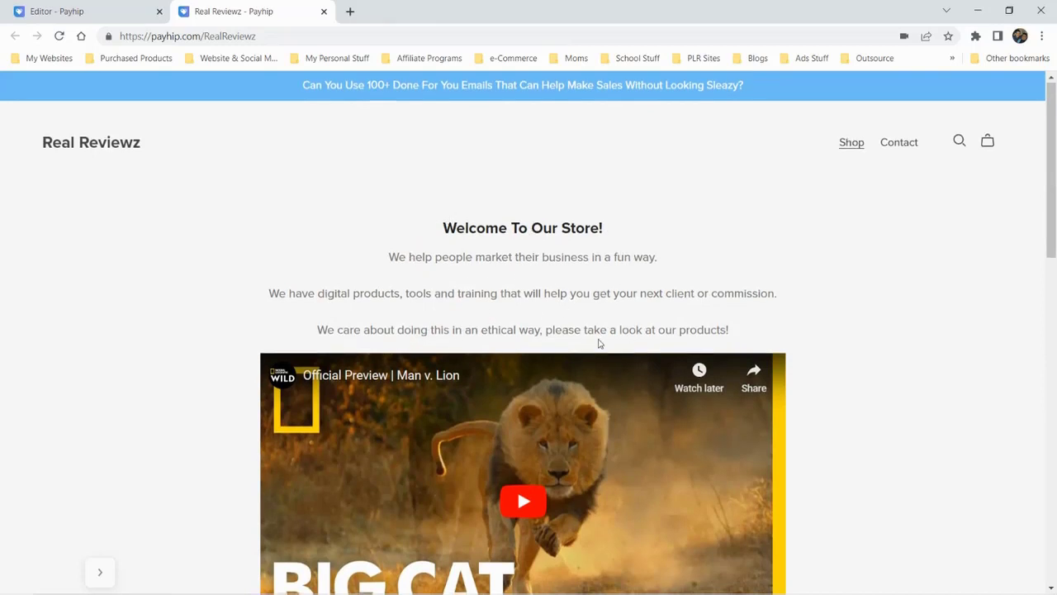
scroll(598, 344, down, 7)
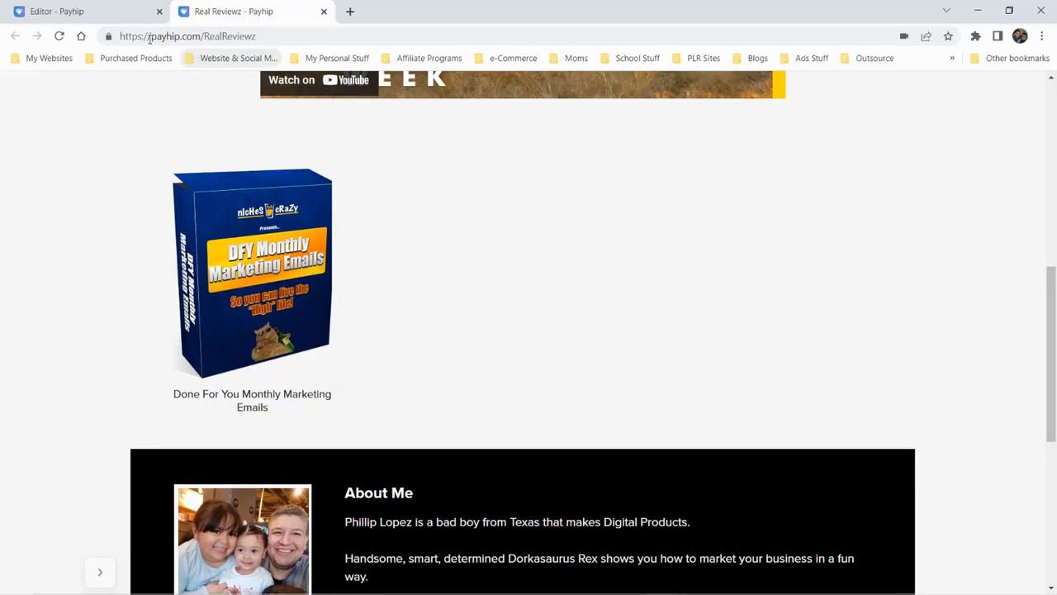
click(83, 13)
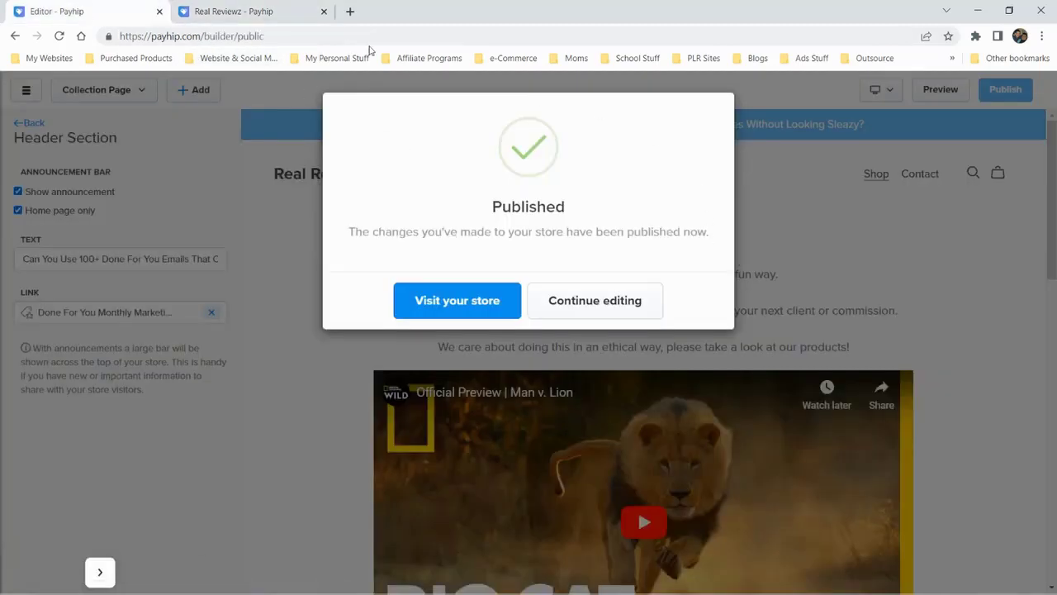
click(281, 16)
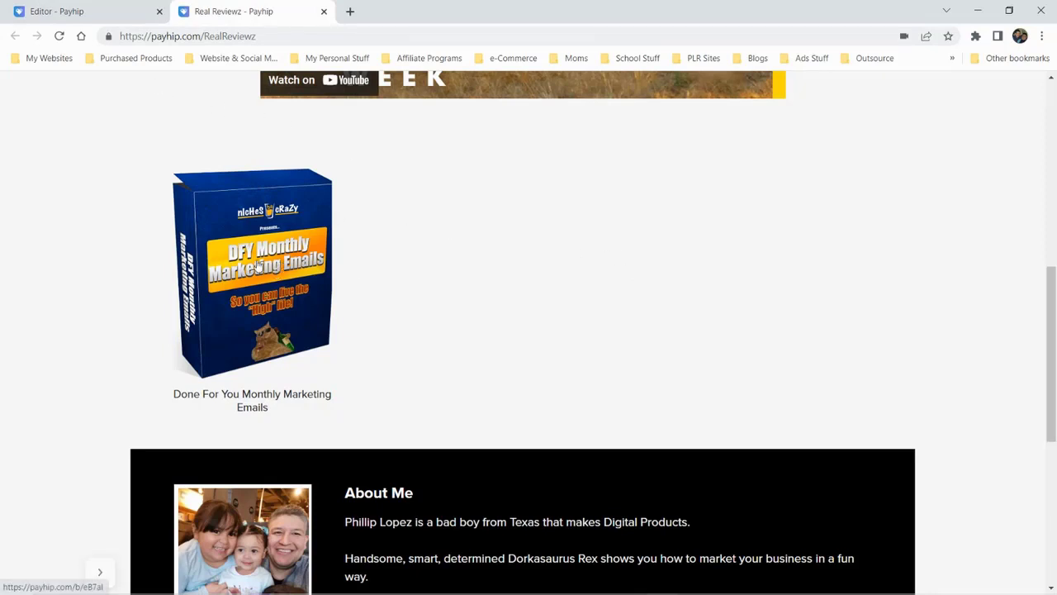
Test that the storefront's product image and announcement bar both open the product page, and view its membership levels
click(286, 252)
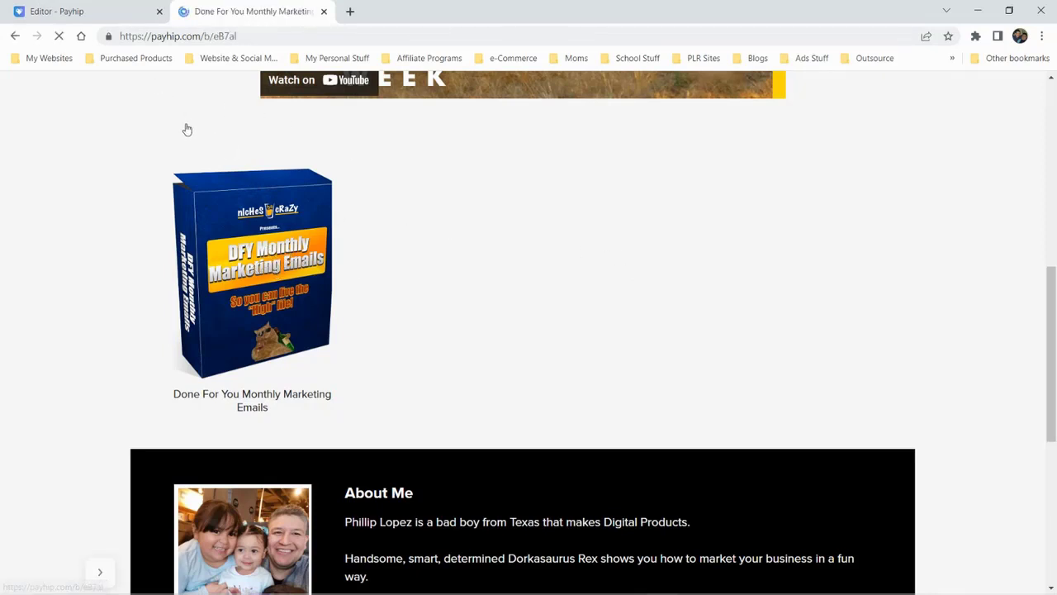
click(16, 37)
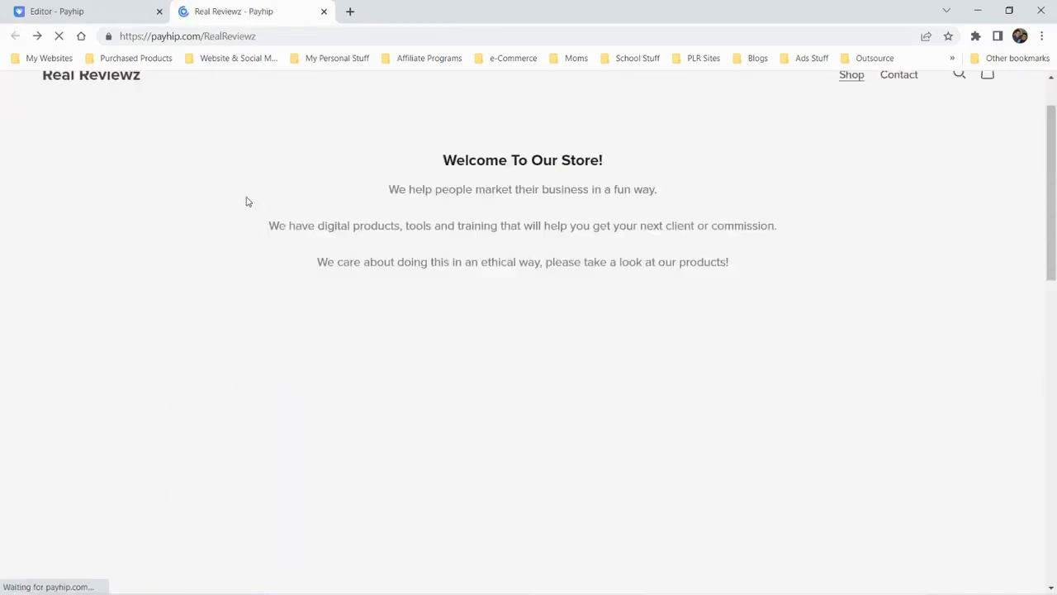
click(446, 95)
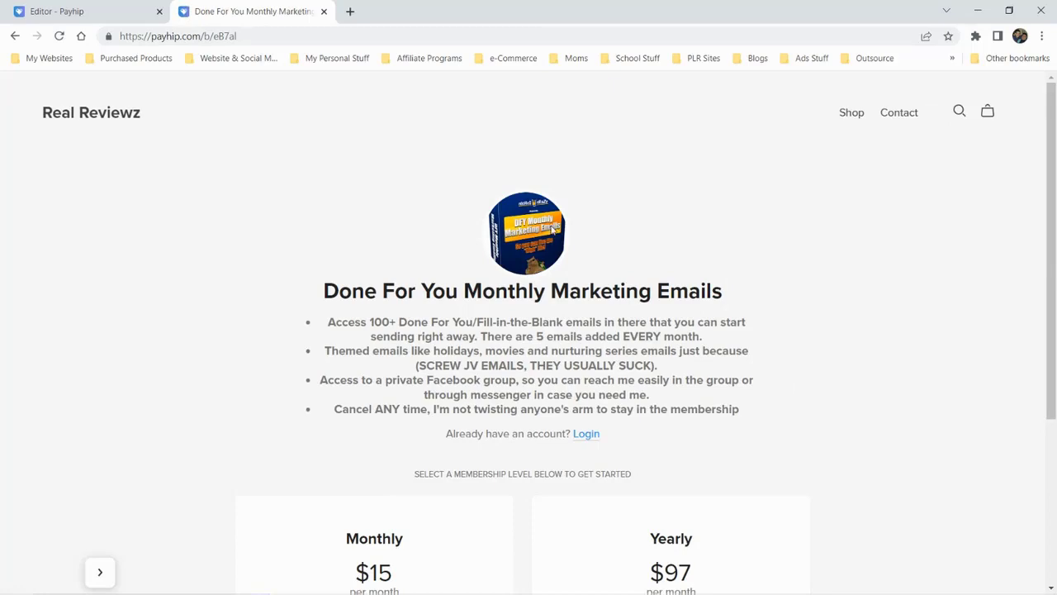
scroll(560, 258, down, 3)
scroll(560, 262, up, 3)
Dismiss the Published dialog to continue editing the store, and return to the live storefront's home page
click(106, 8)
click(603, 304)
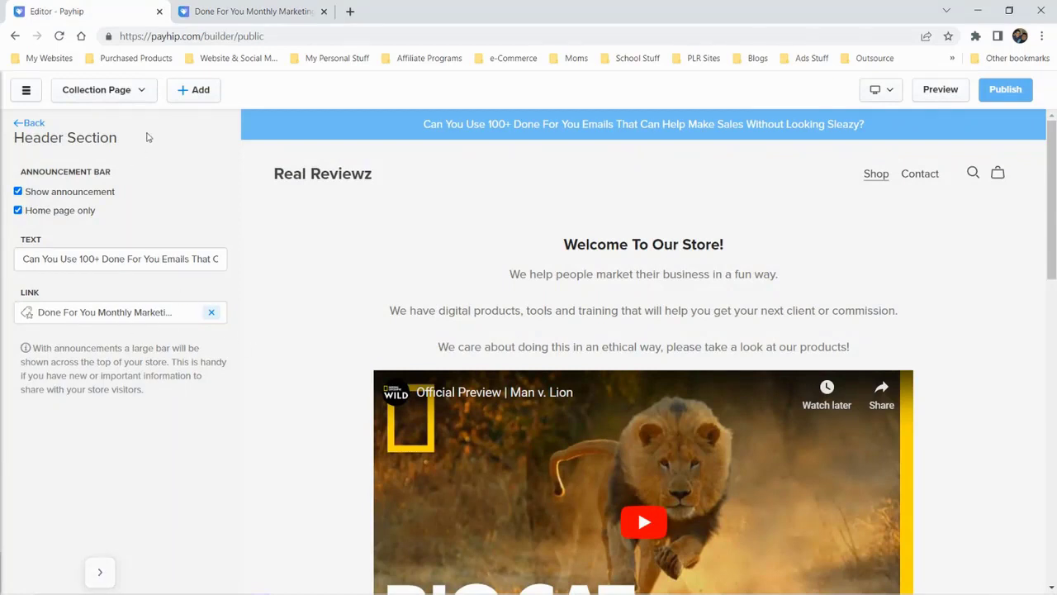
click(222, 15)
scroll(252, 246, down, 3)
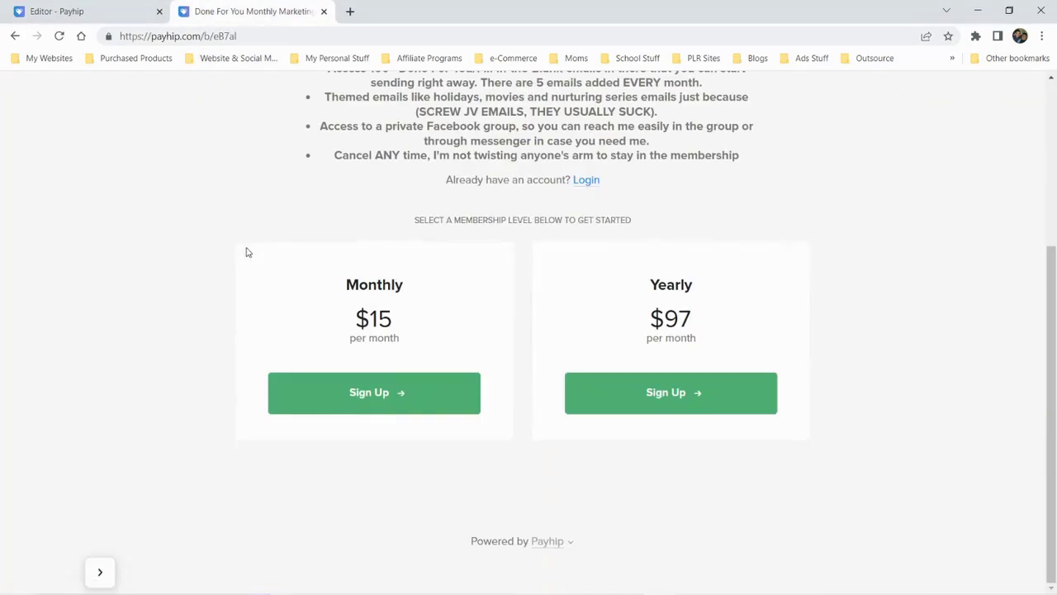
click(14, 36)
Examine the storefront's About Me section, open its Follow email field, and view the Fill-In-The-Blank-Templates sign-up form
scroll(514, 259, down, 4)
scroll(513, 258, down, 7)
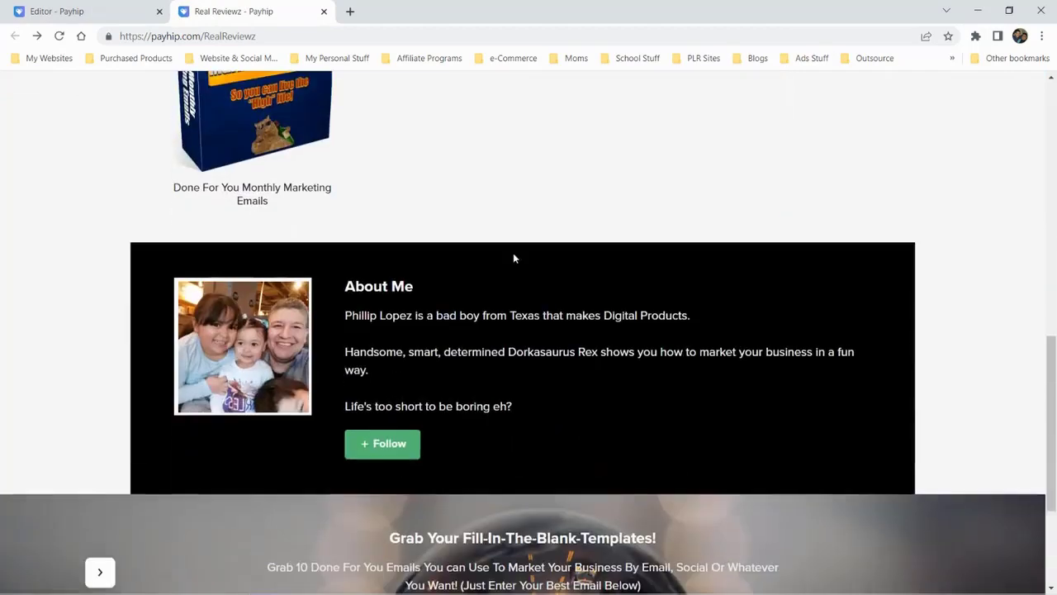
scroll(465, 267, up, 4)
scroll(488, 273, down, 1)
scroll(460, 322, down, 2)
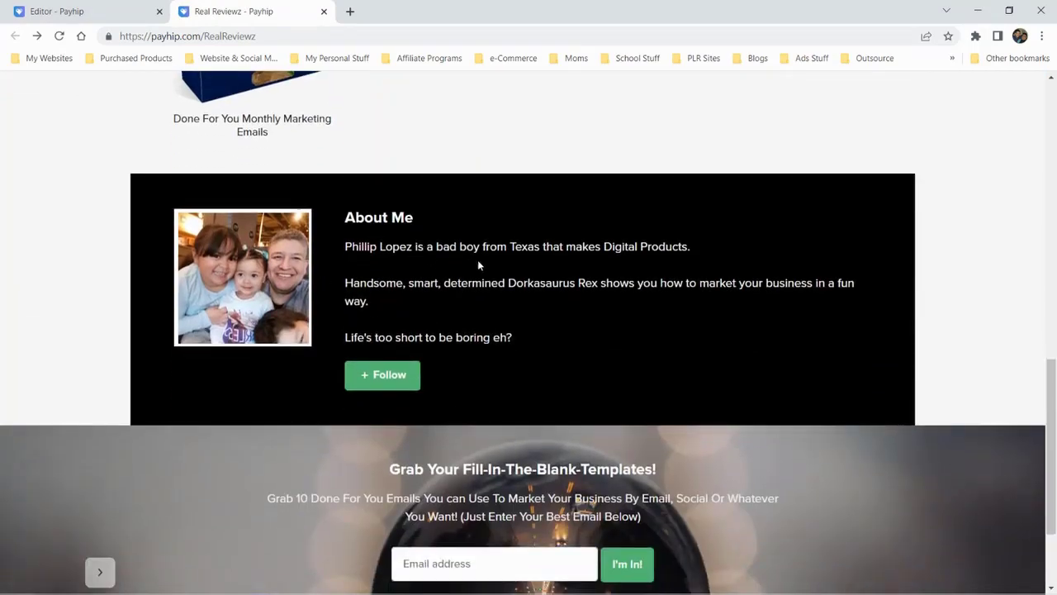
click(369, 383)
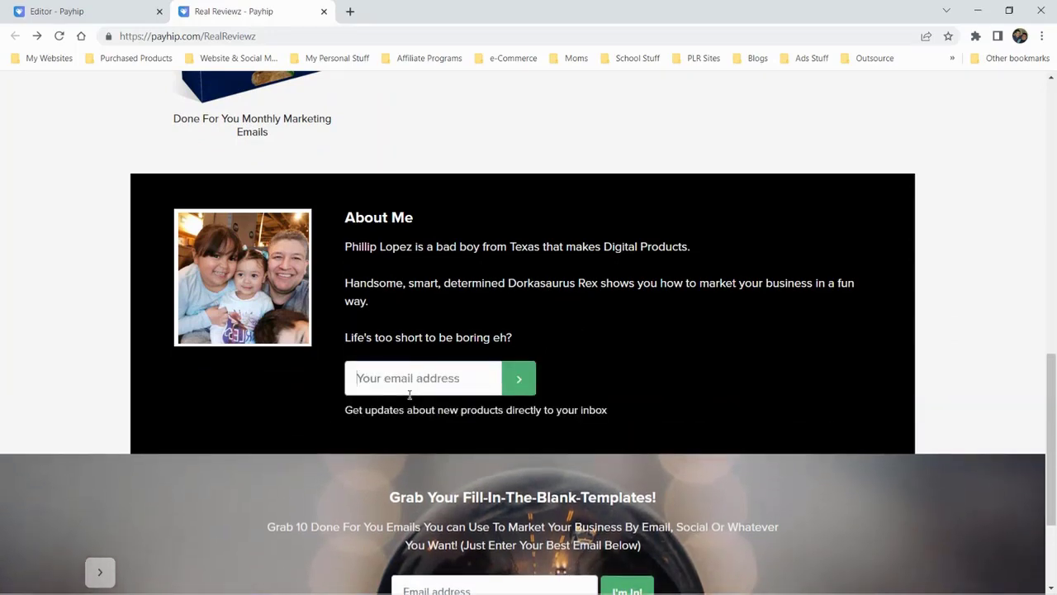
scroll(403, 365, down, 2)
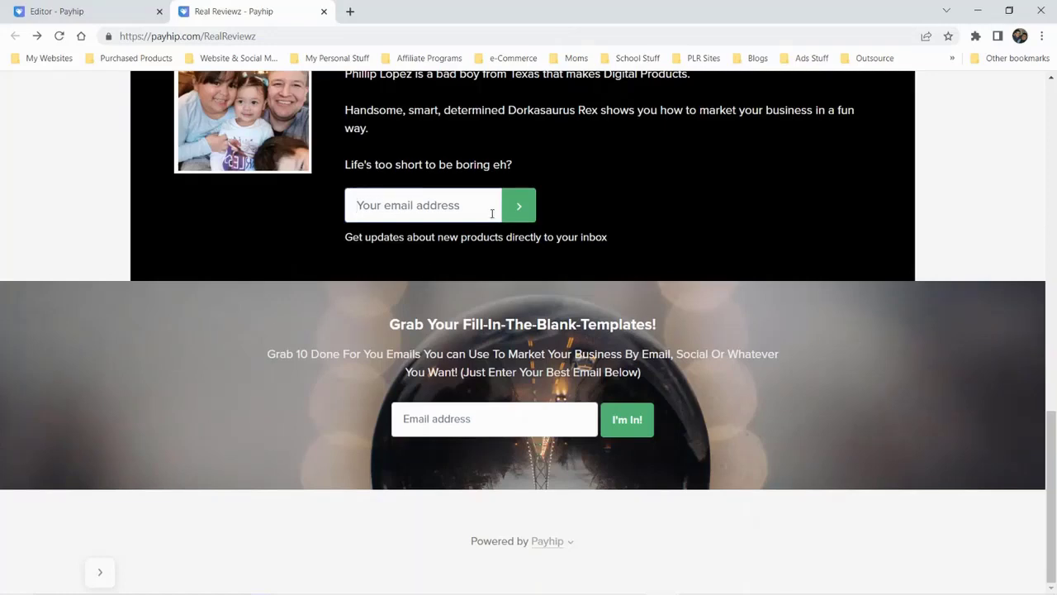
scroll(437, 297, up, 13)
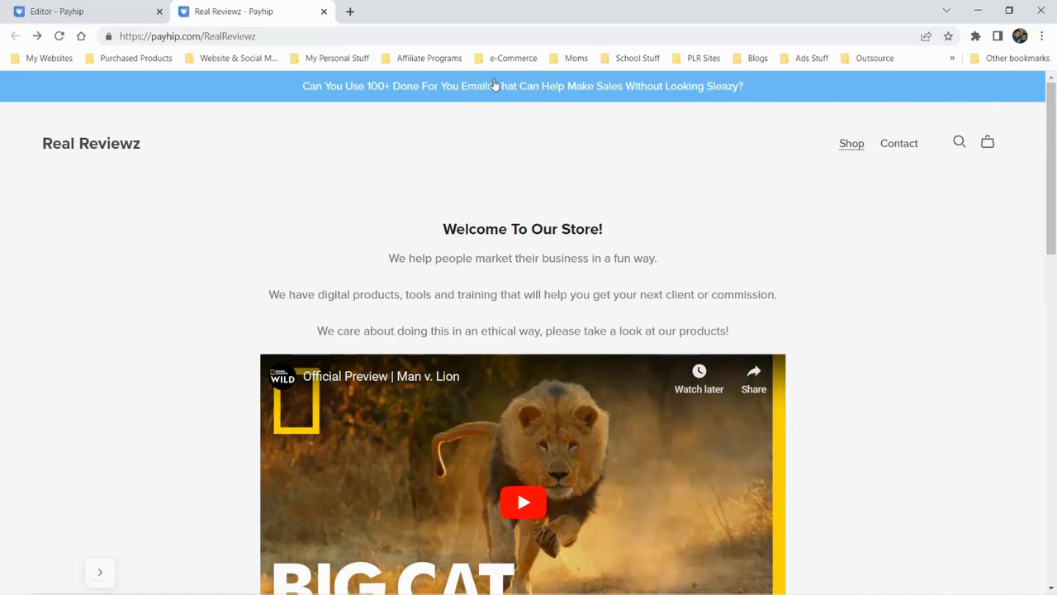
Review the storefront's layout from the announcement bar and video down to the product, About Me section and sign-up form
scroll(595, 200, down, 6)
scroll(583, 194, down, 1)
scroll(571, 186, up, 4)
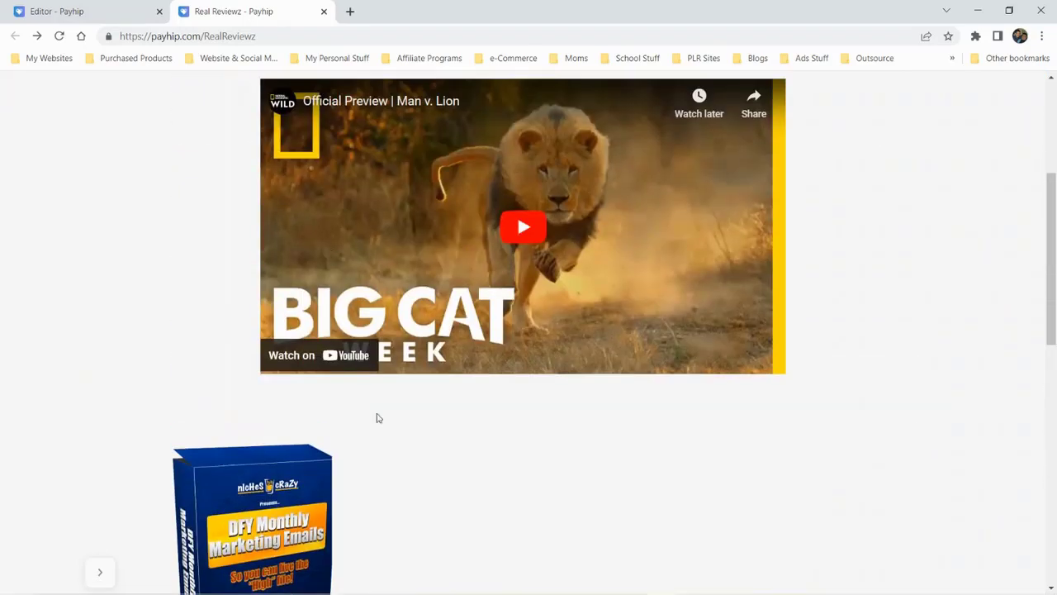
scroll(357, 464, down, 6)
scroll(567, 427, down, 2)
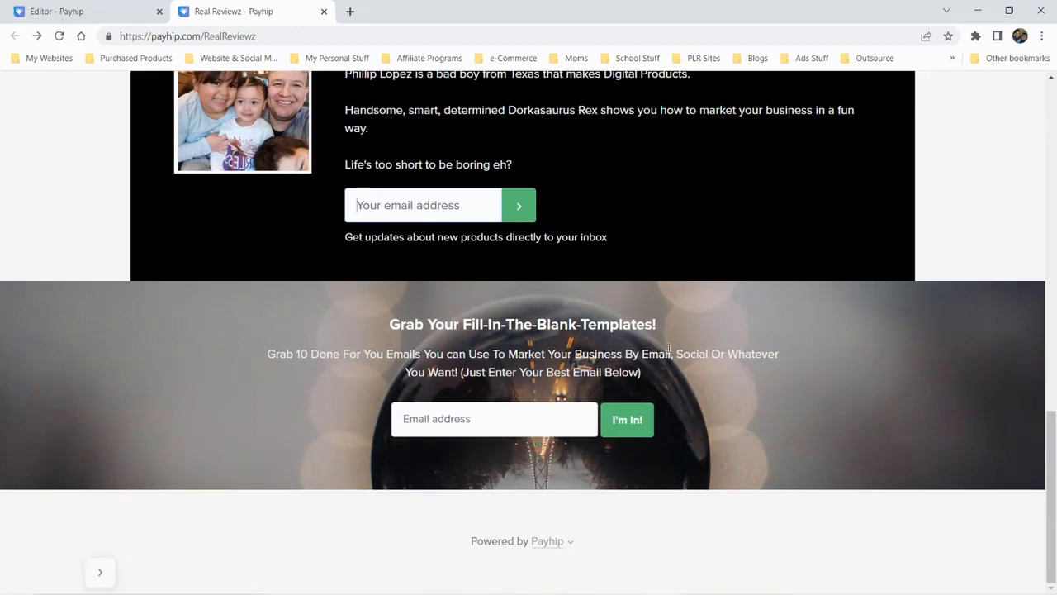
scroll(489, 401, up, 12)
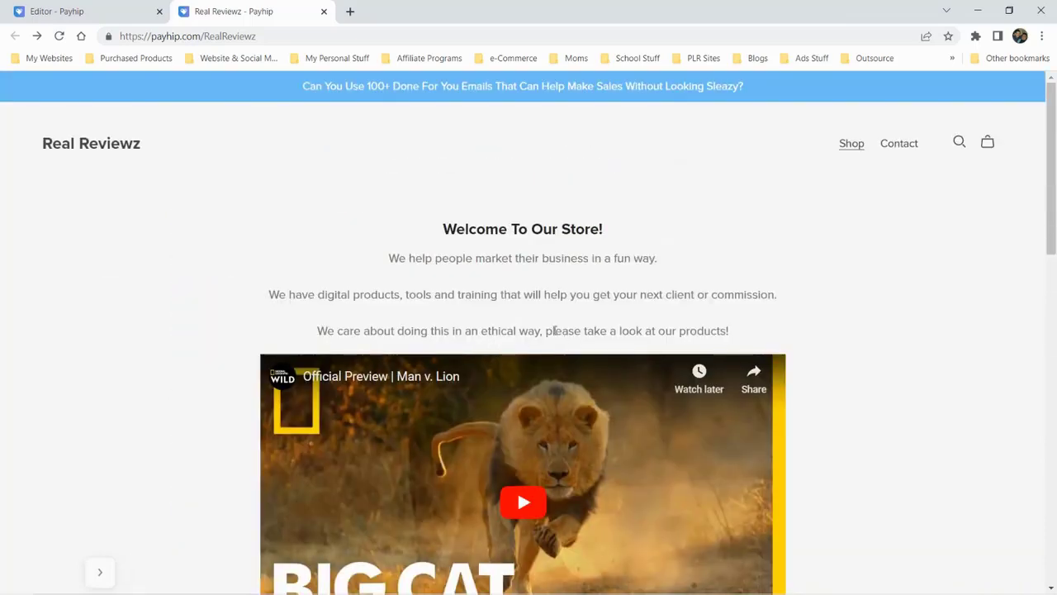
scroll(553, 332, down, 8)
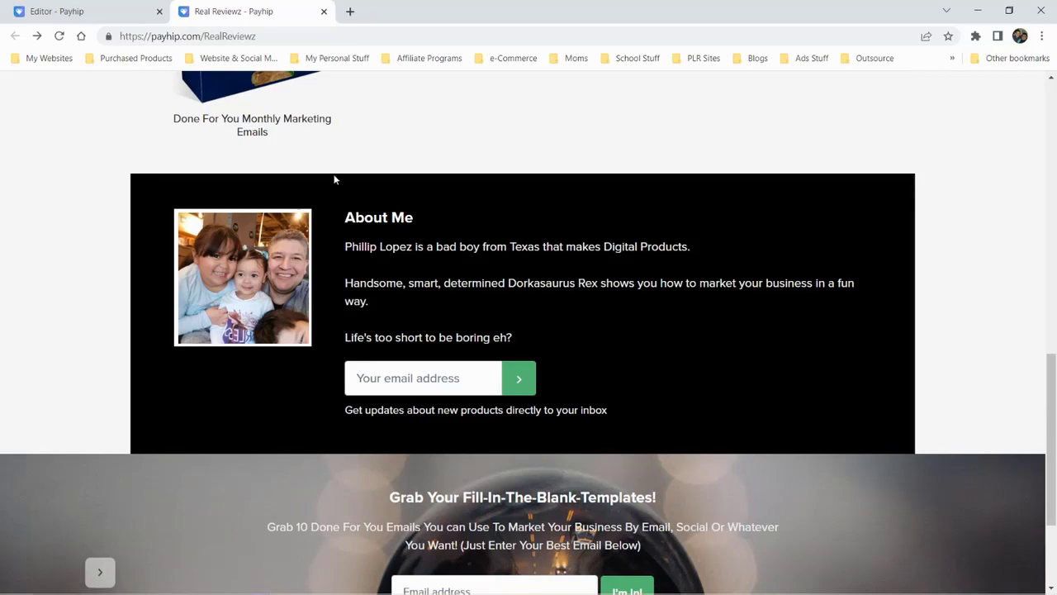
Compare the page in the store editor with the live storefront
click(99, 12)
scroll(280, 157, down, 4)
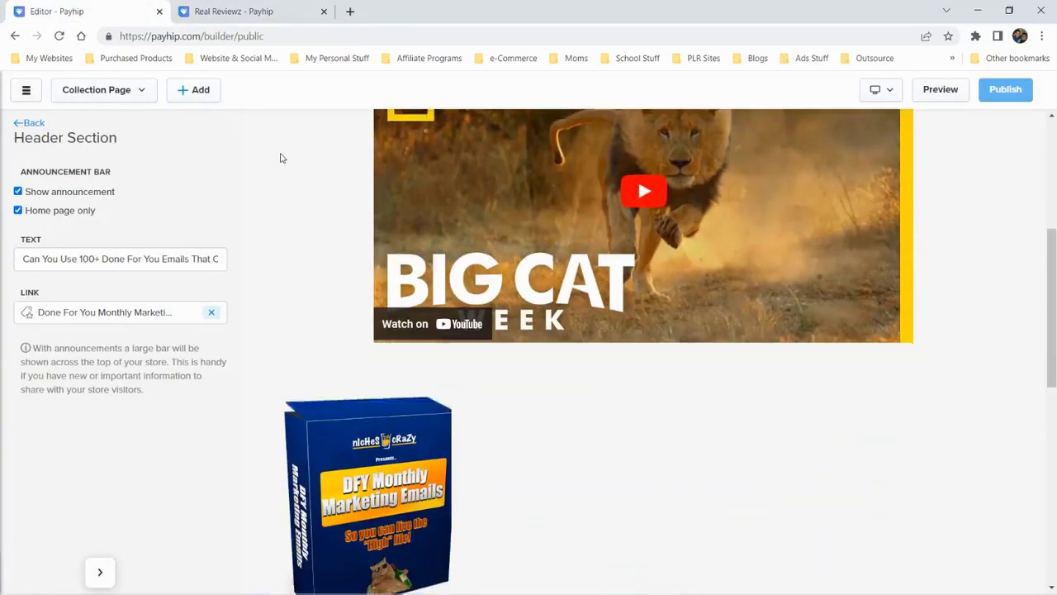
scroll(314, 174, up, 2)
click(233, 13)
scroll(355, 214, up, 10)
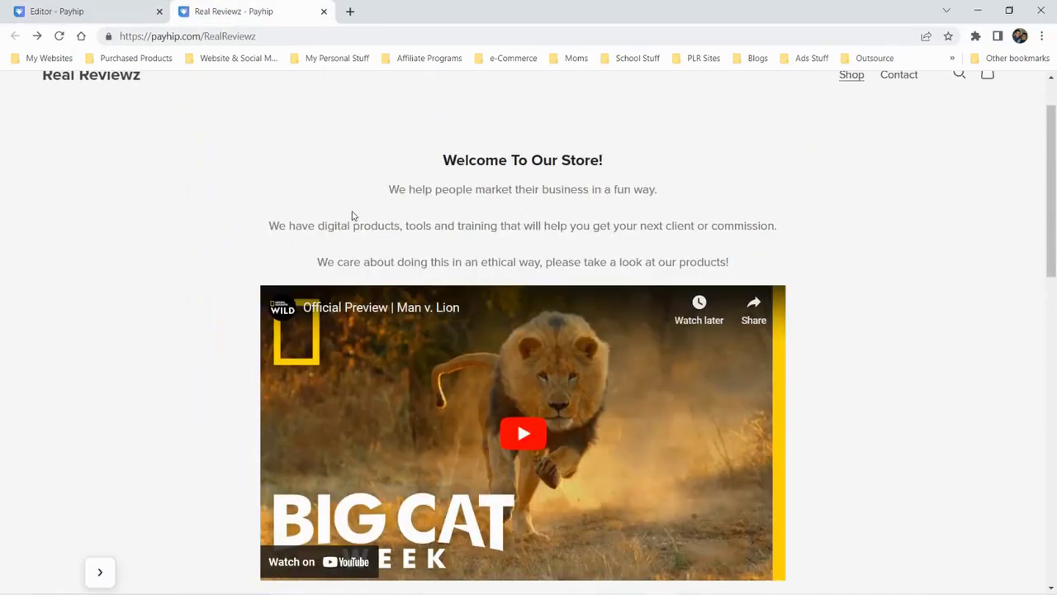
scroll(352, 215, up, 1)
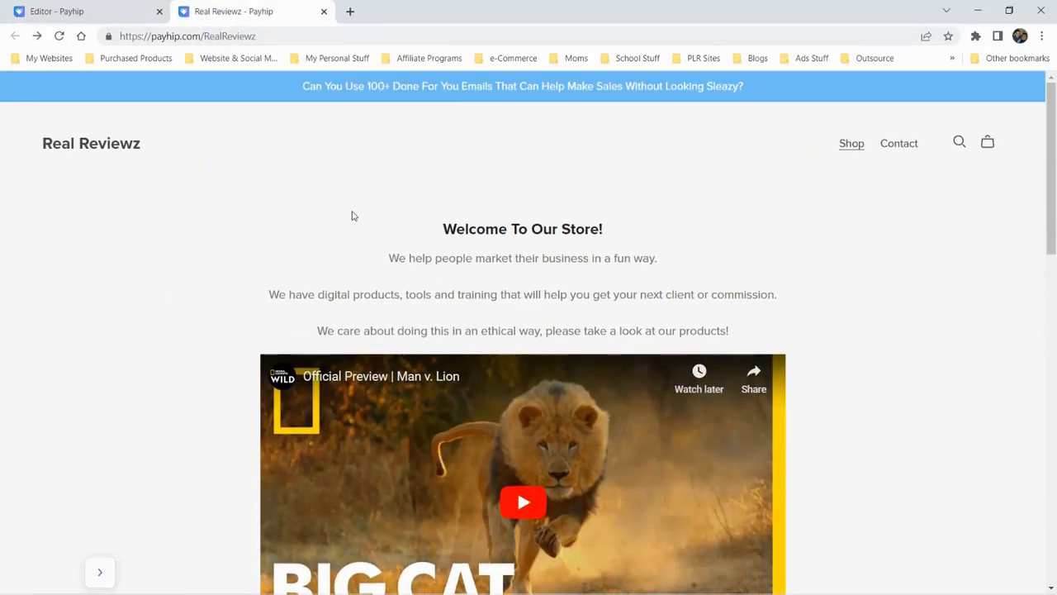
Look over the live storefront's welcome text, video and product listing, ending at the email sign-up forms
scroll(633, 246, down, 3)
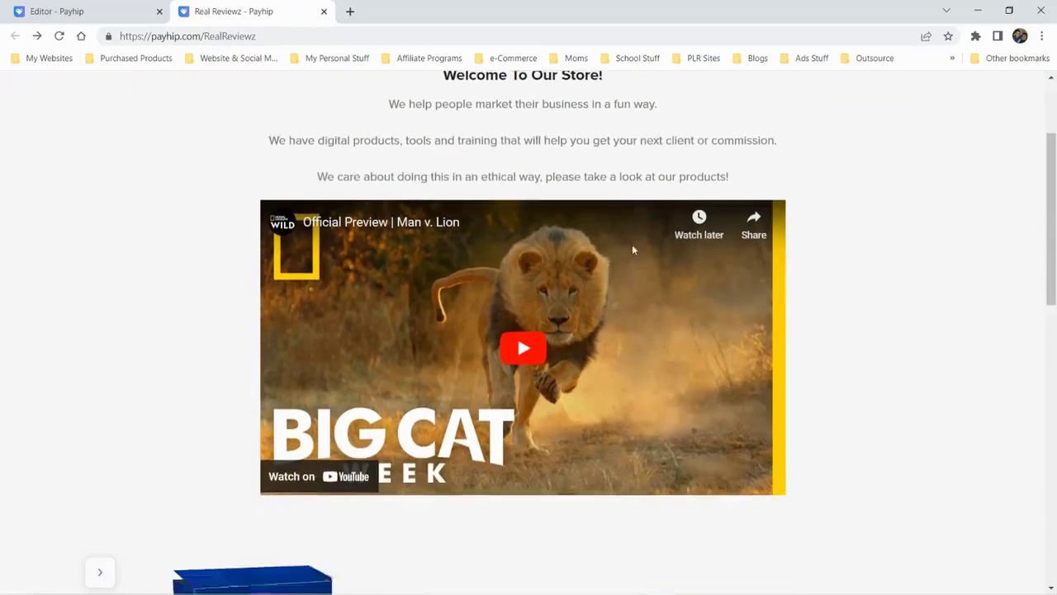
scroll(510, 167, up, 3)
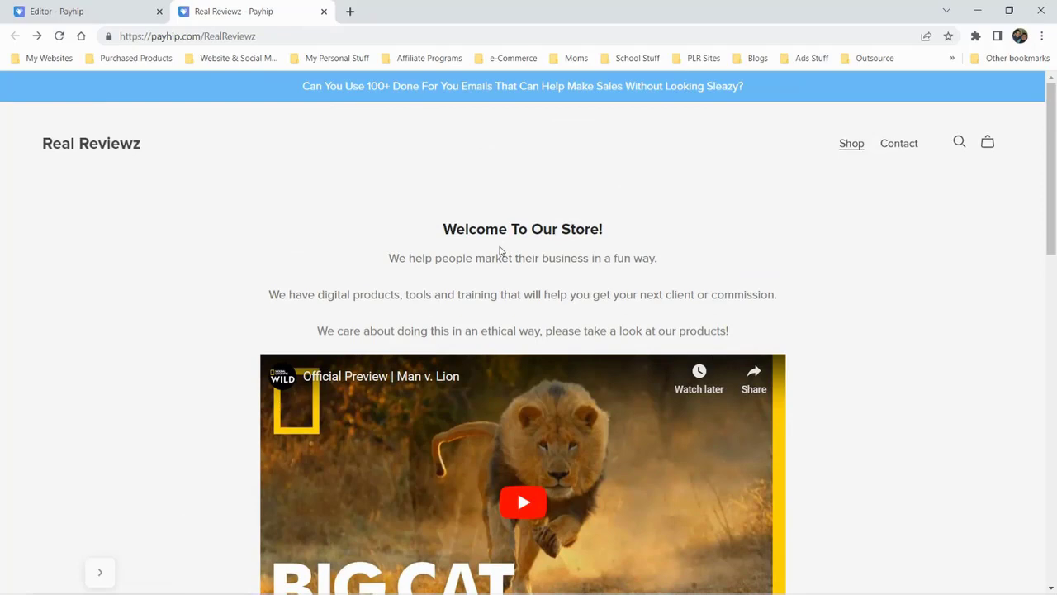
scroll(500, 250, down, 4)
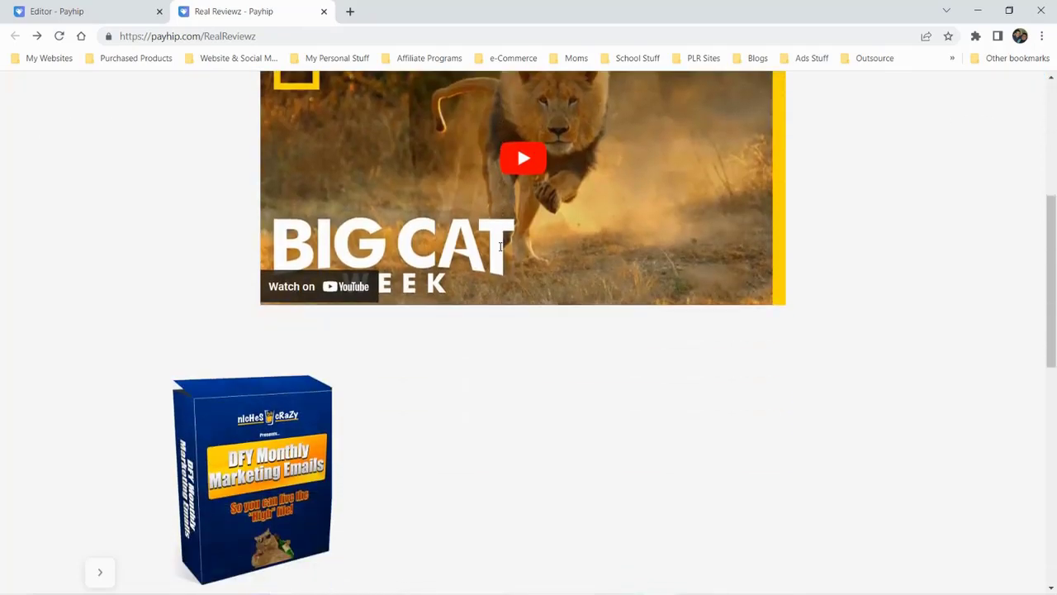
scroll(500, 246, up, 1)
scroll(500, 246, down, 8)
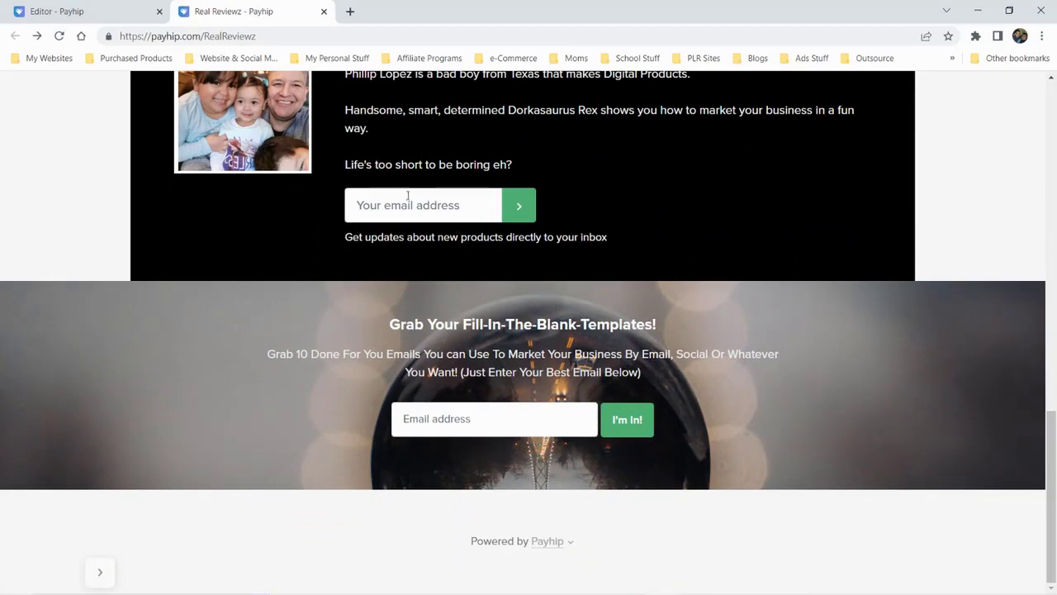
View the contact form on the live storefront's Contact page and return to the store editor
scroll(410, 193, up, 12)
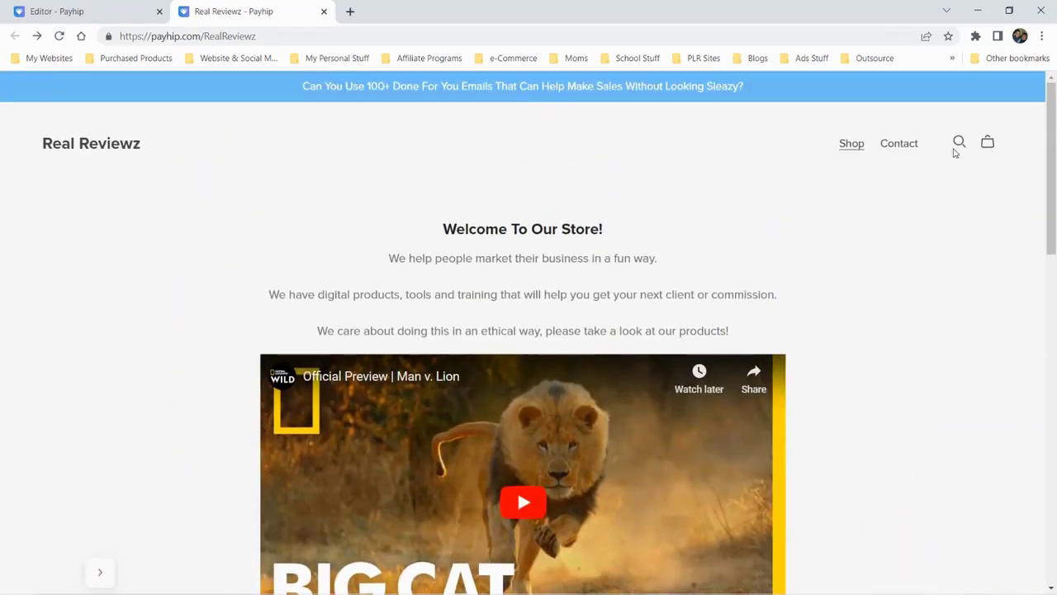
click(899, 146)
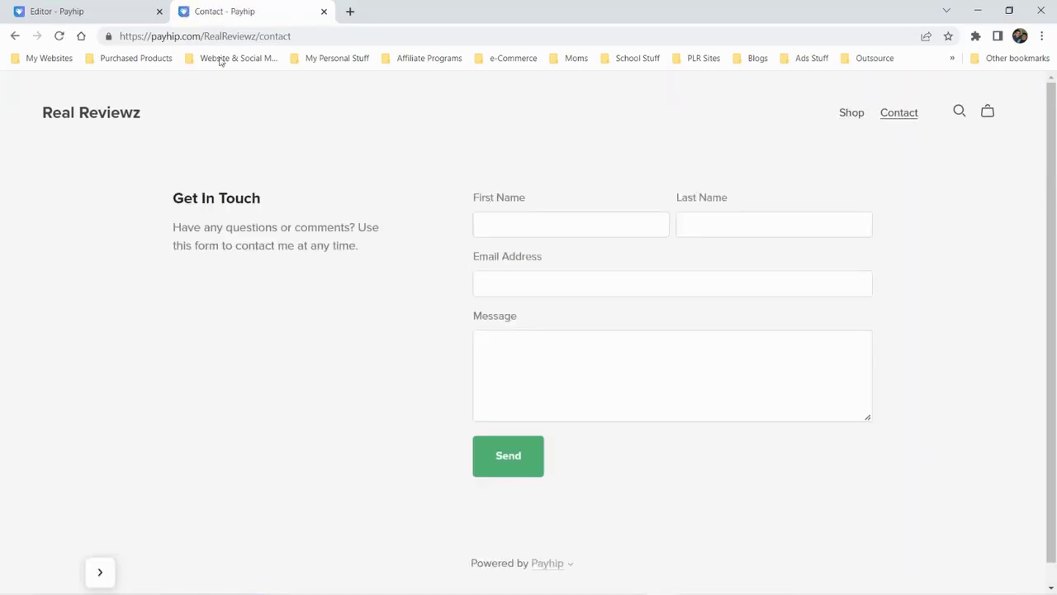
click(99, 15)
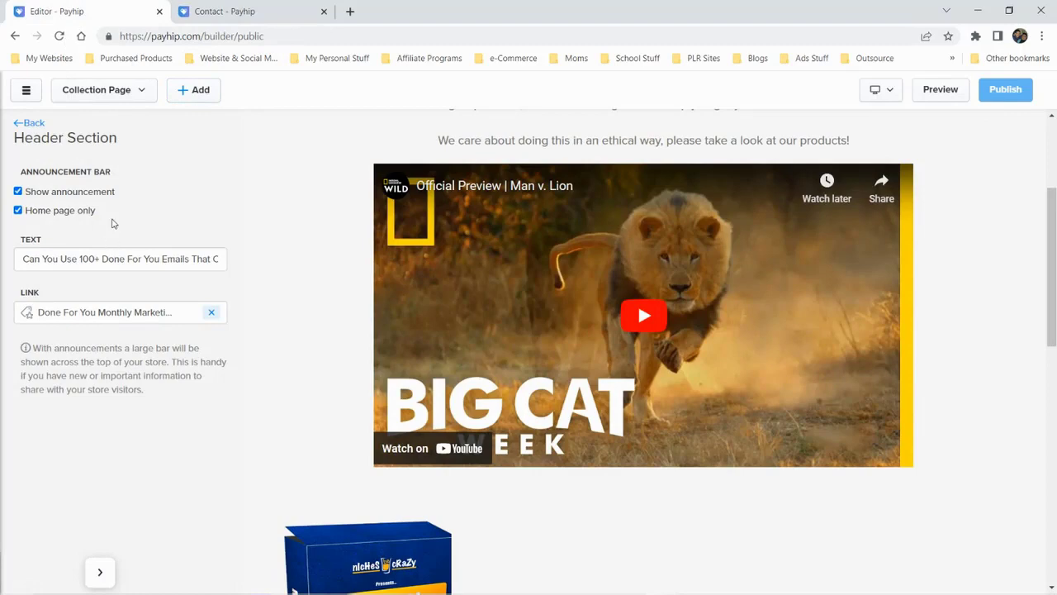
Check which items can be added to the store, and open the All Products collection page to view its sections
click(197, 89)
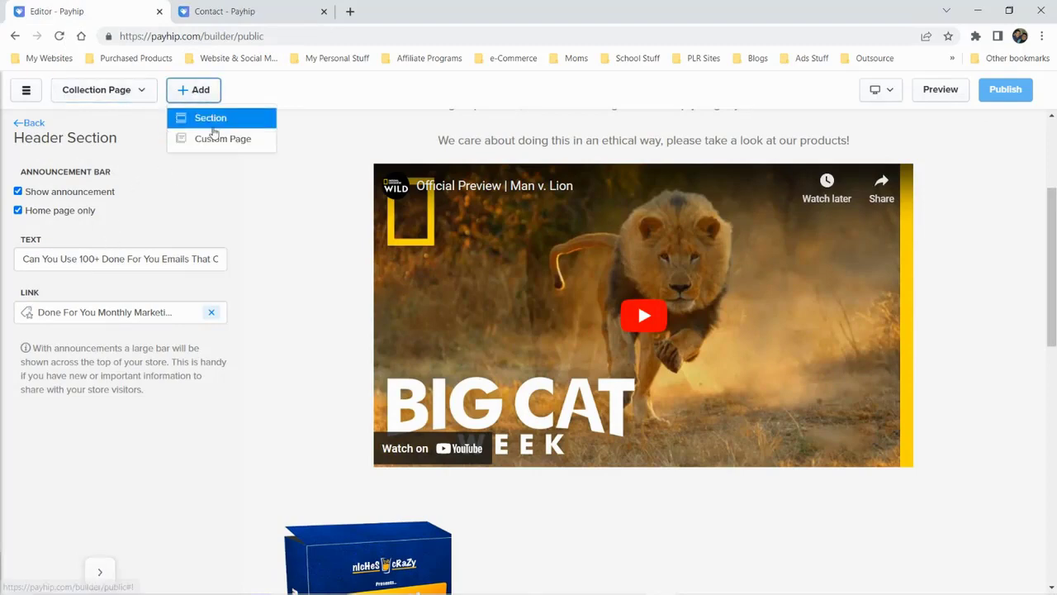
click(119, 89)
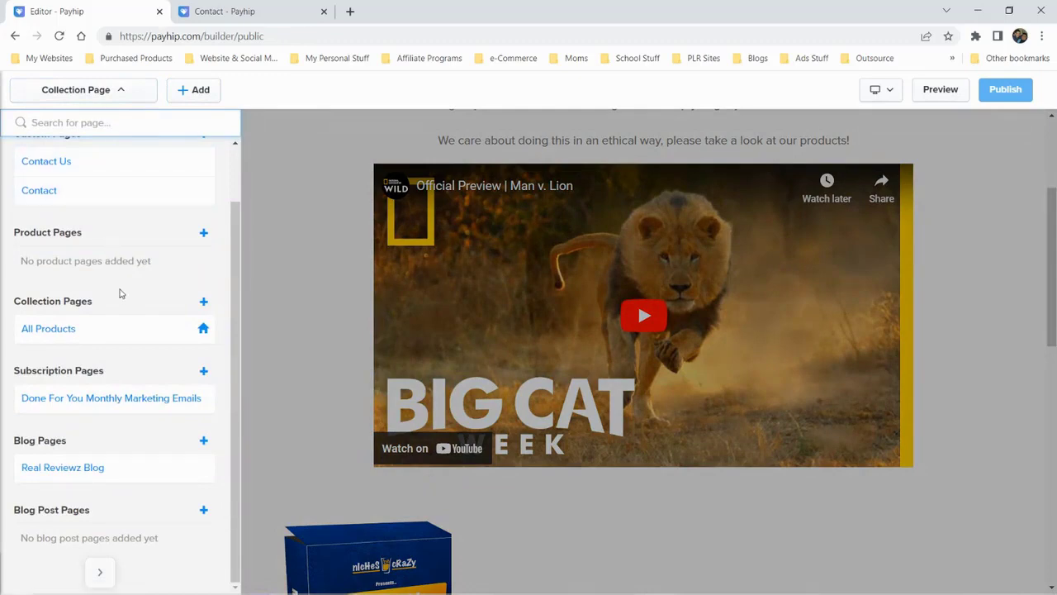
click(133, 339)
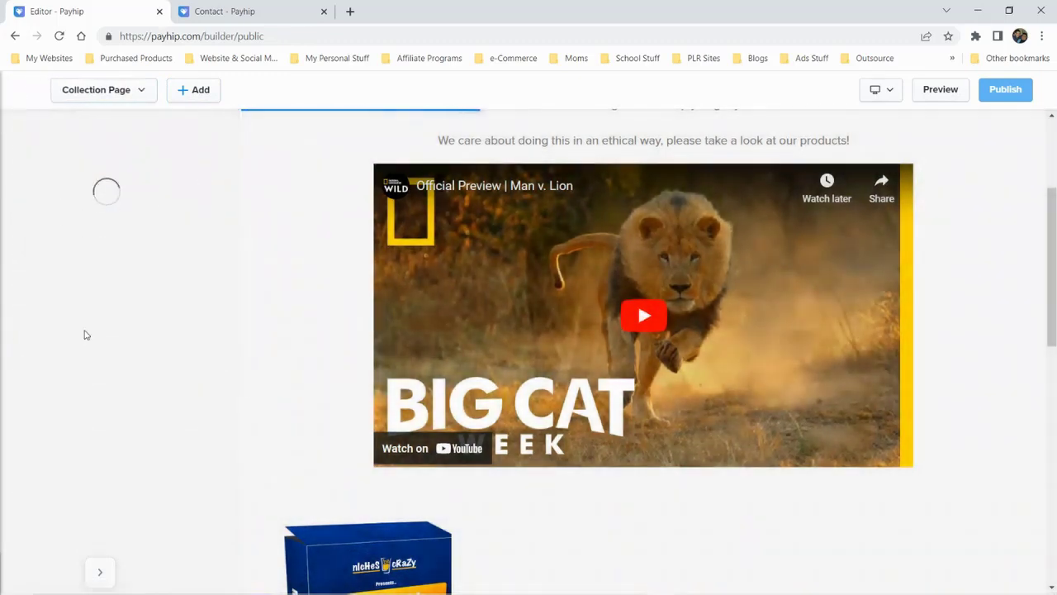
scroll(306, 333, down, 10)
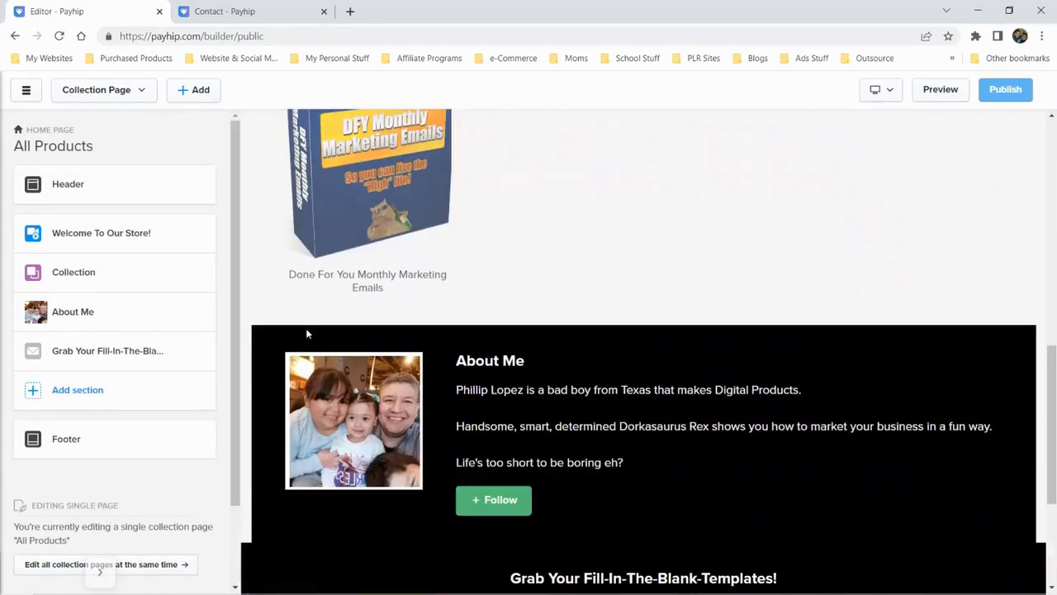
Open the Done For You Monthly Marketing Emails subscription page and review its description and membership plans
click(125, 90)
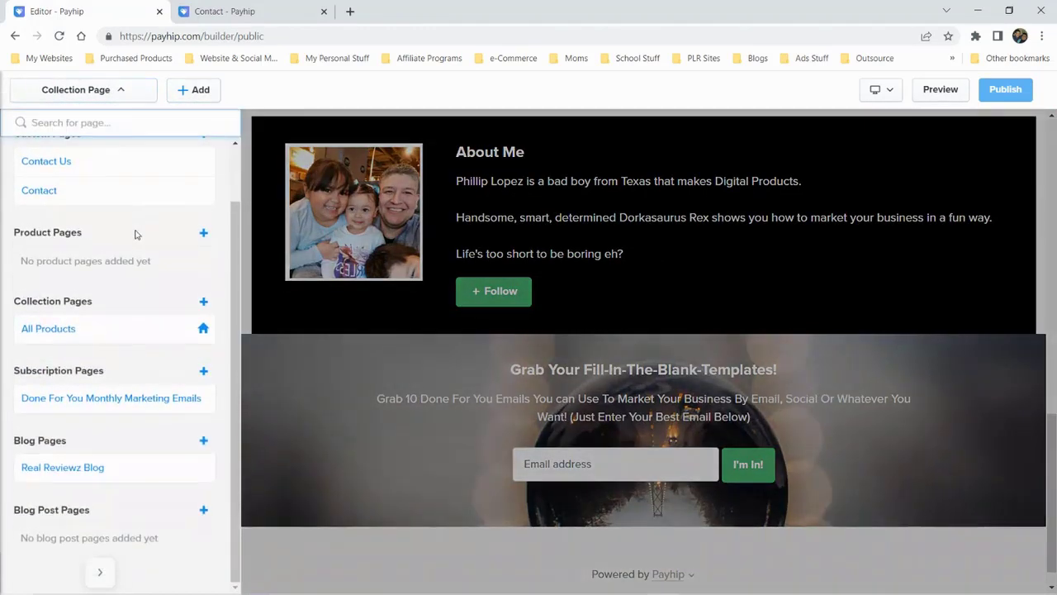
click(97, 399)
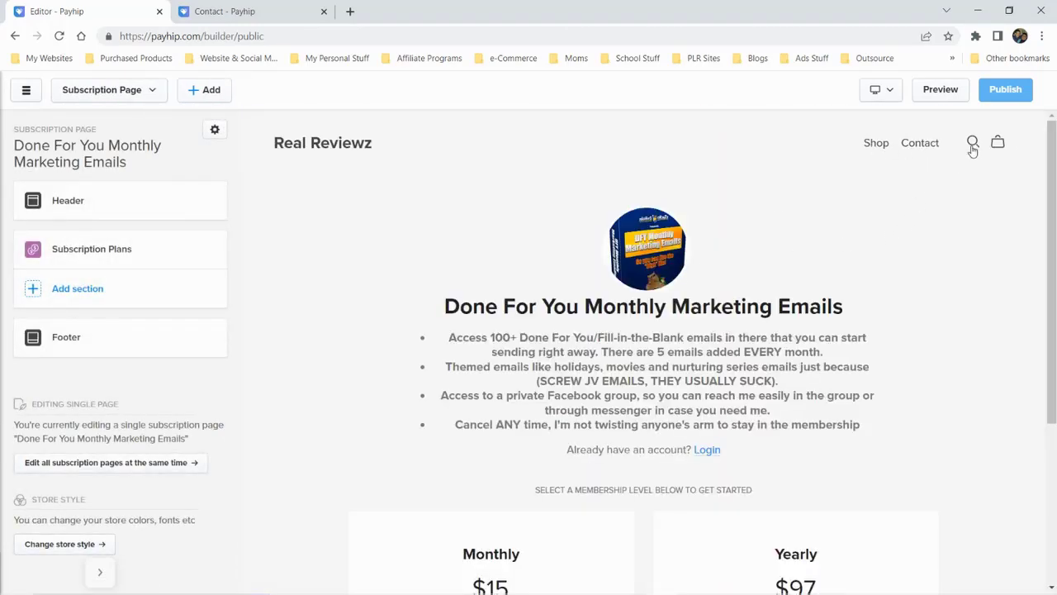
scroll(257, 245, down, 3)
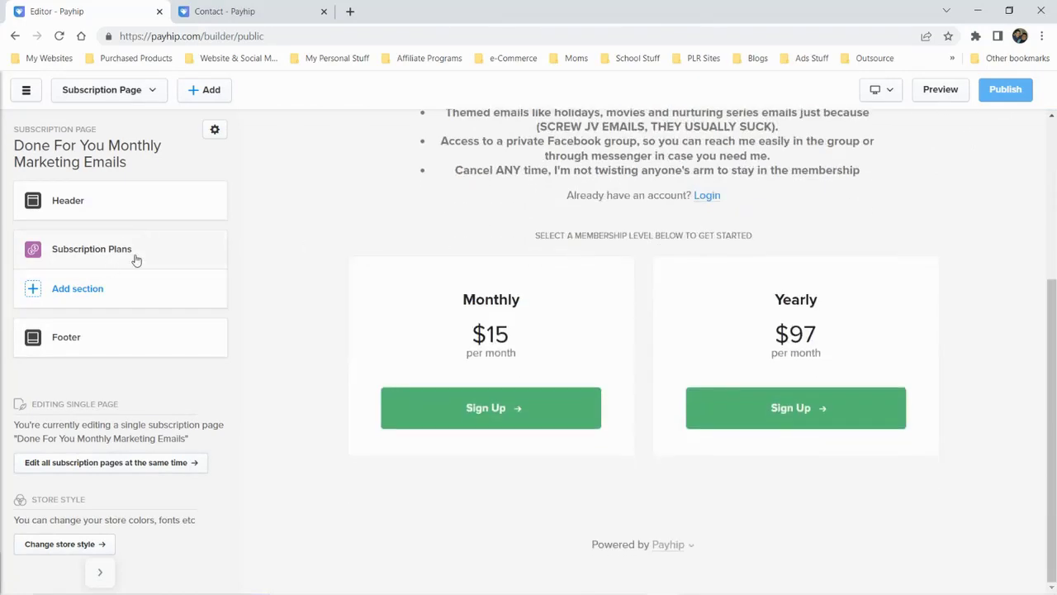
Open the Real Reviewz Blog page's footer settings and check the available footer types
click(132, 96)
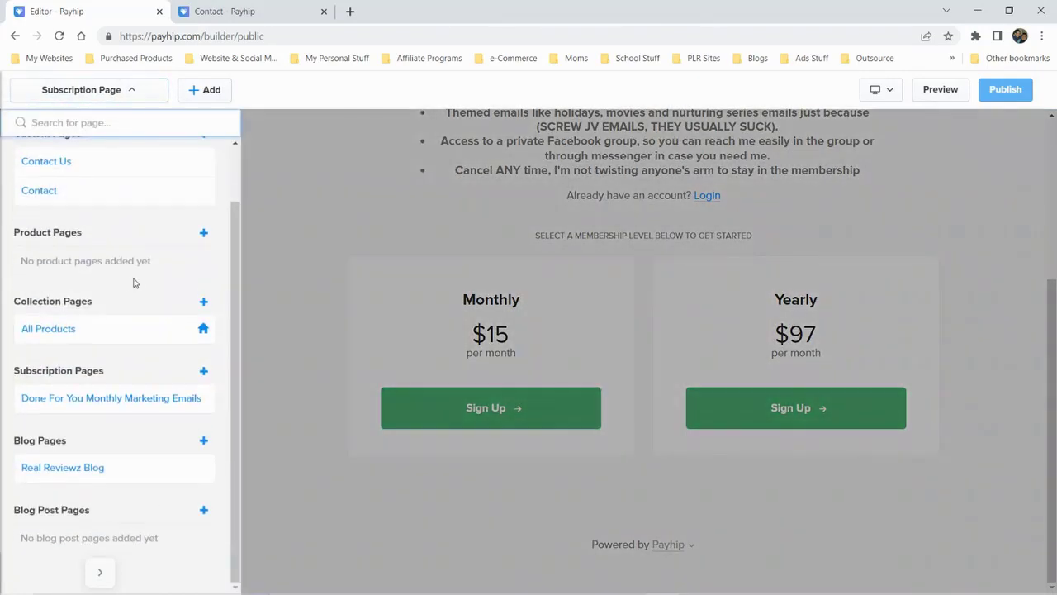
click(83, 465)
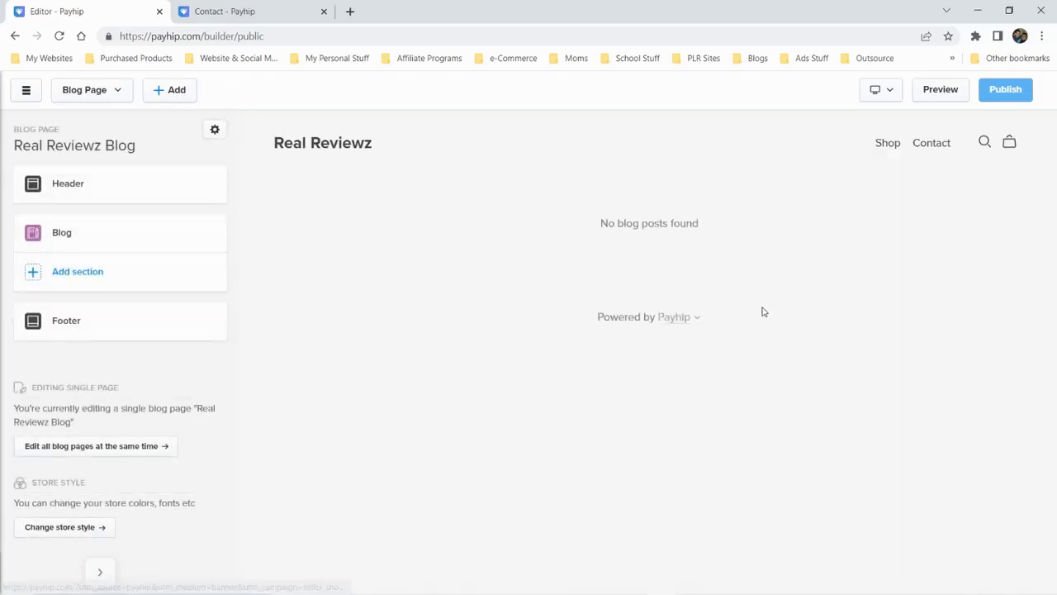
click(62, 330)
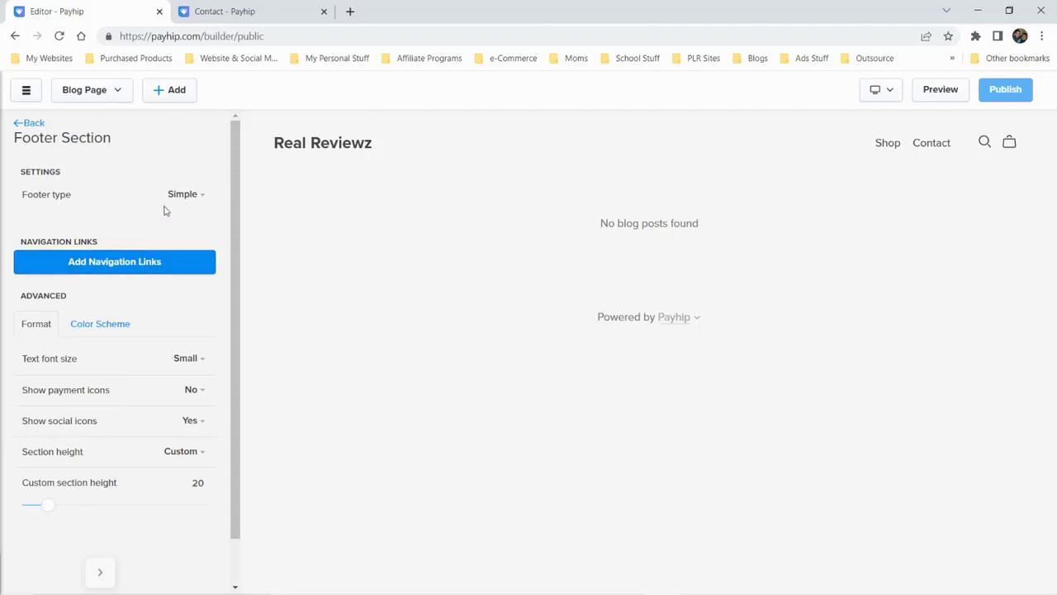
click(198, 195)
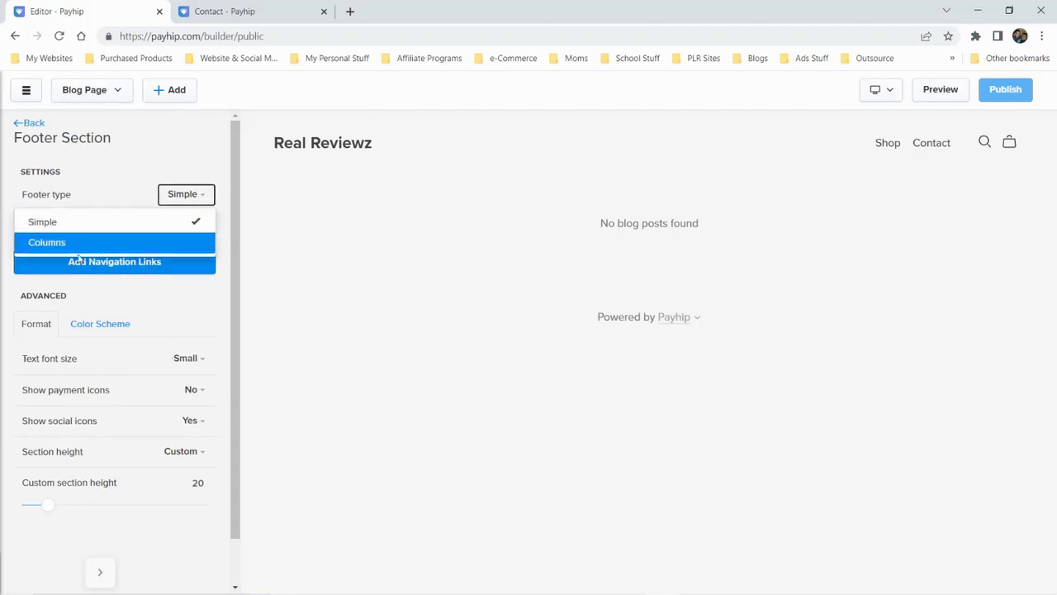
click(185, 165)
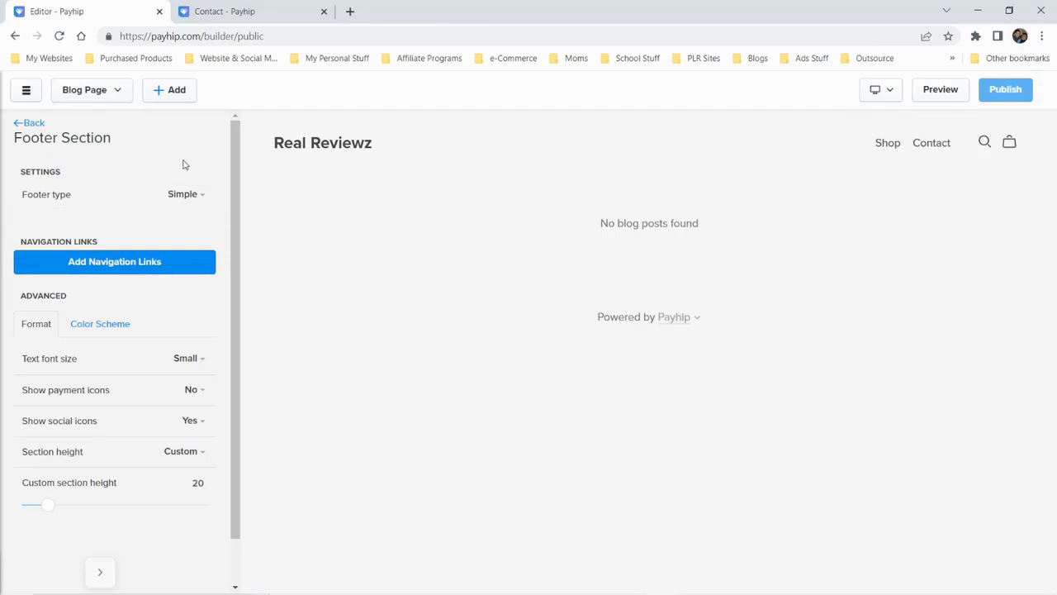
Try showing payment icons in the blog page's footer and set the option back to No
click(200, 393)
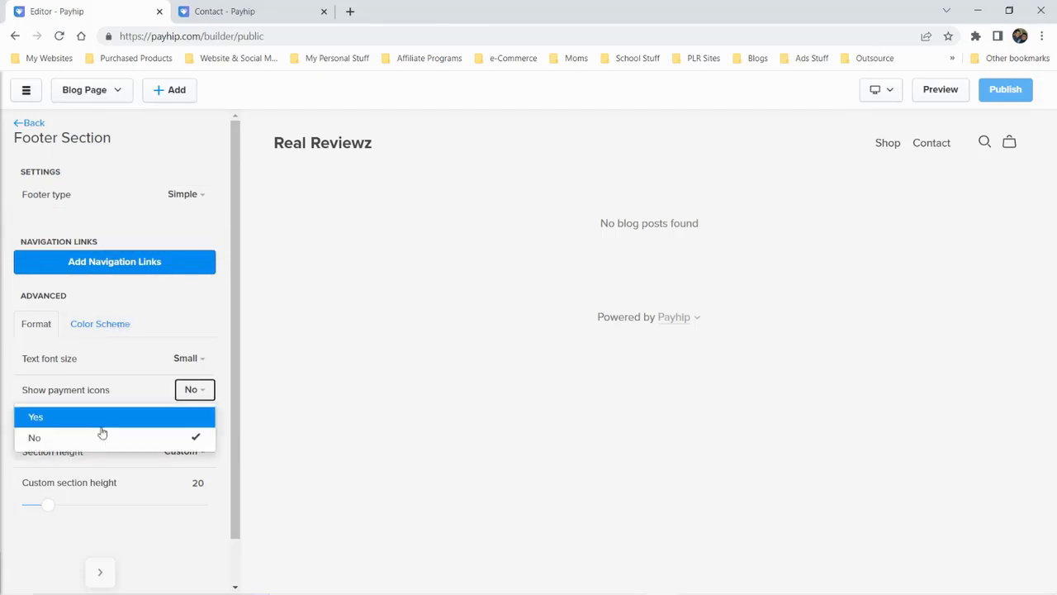
click(200, 319)
click(194, 394)
click(170, 416)
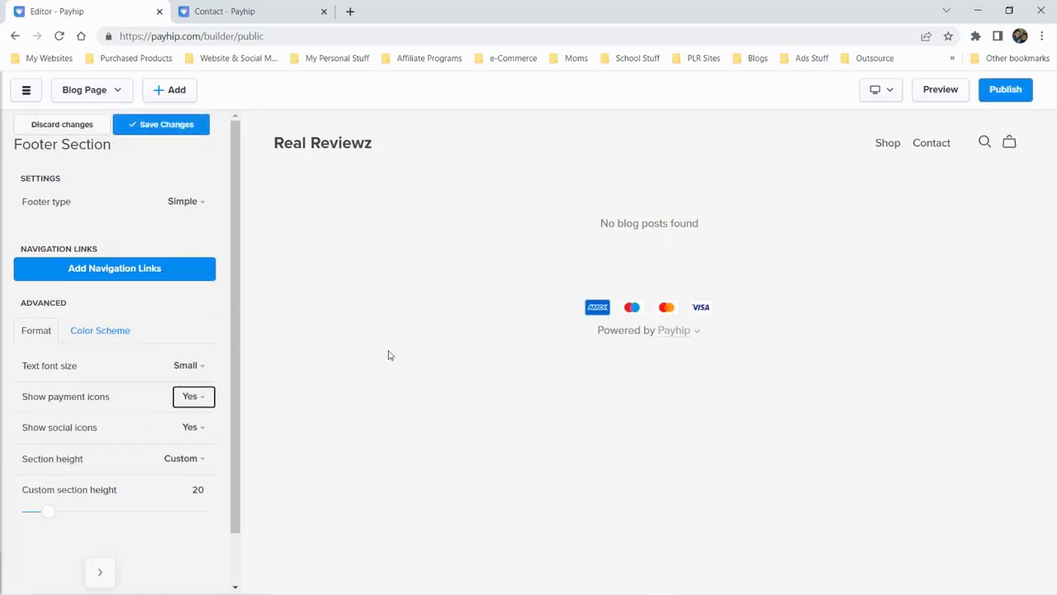
click(202, 399)
click(172, 446)
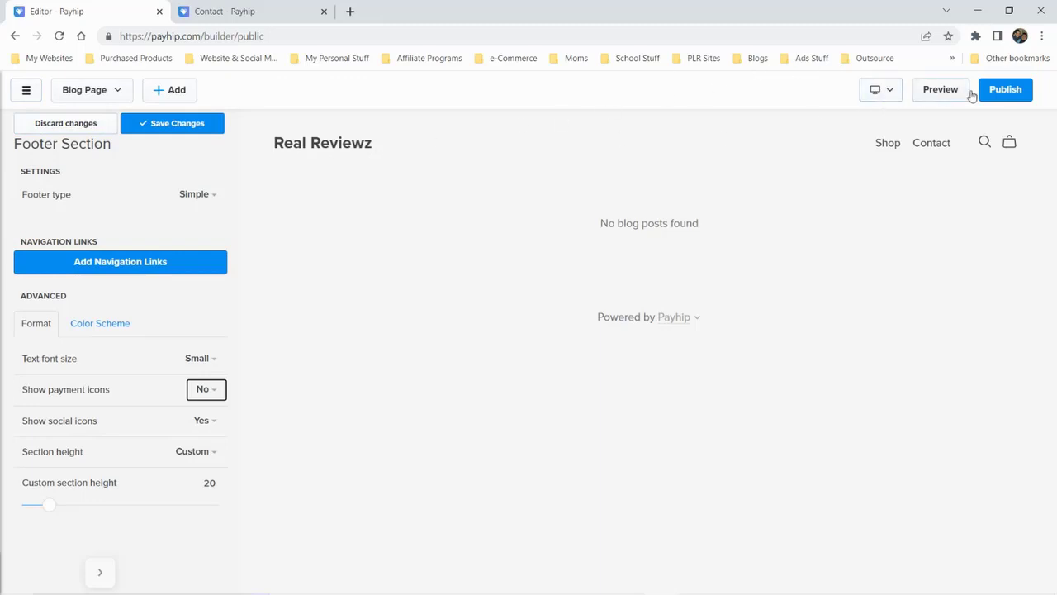
Publish the store and look over the live storefront's home page down to its footer
click(1006, 89)
click(233, 15)
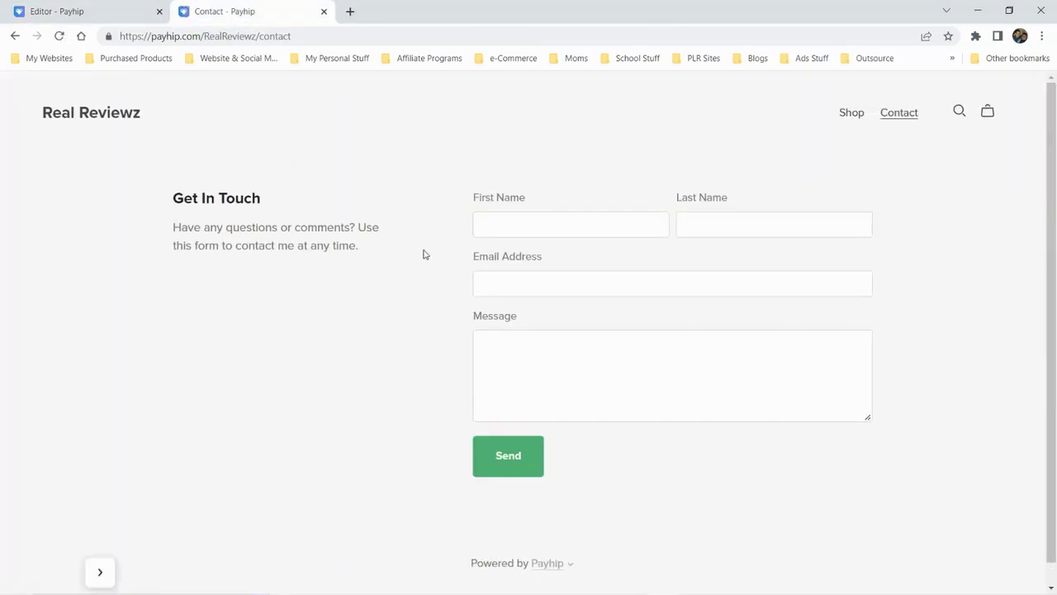
click(103, 111)
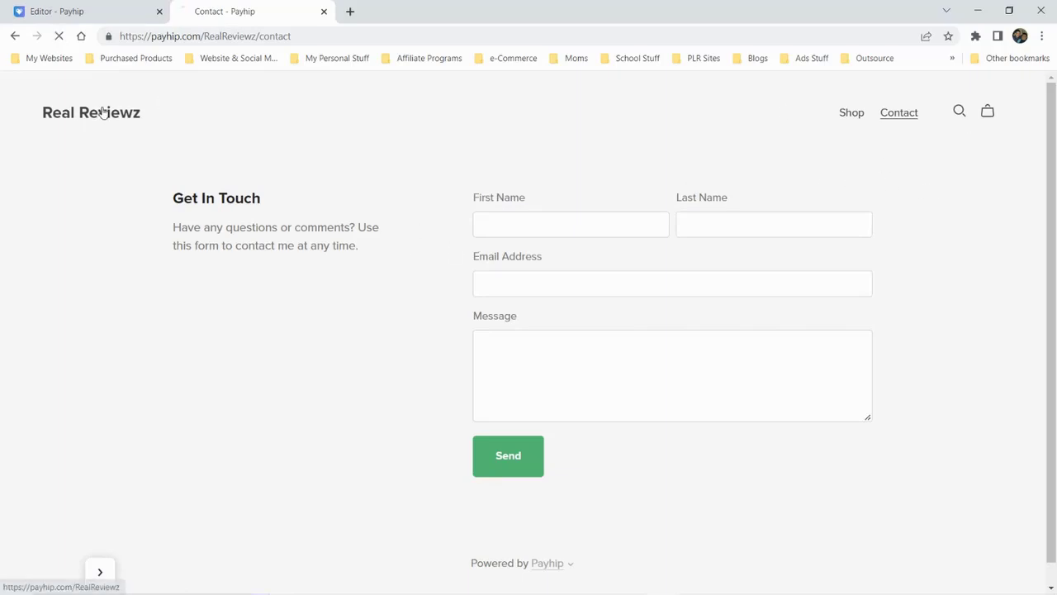
scroll(601, 209, down, 10)
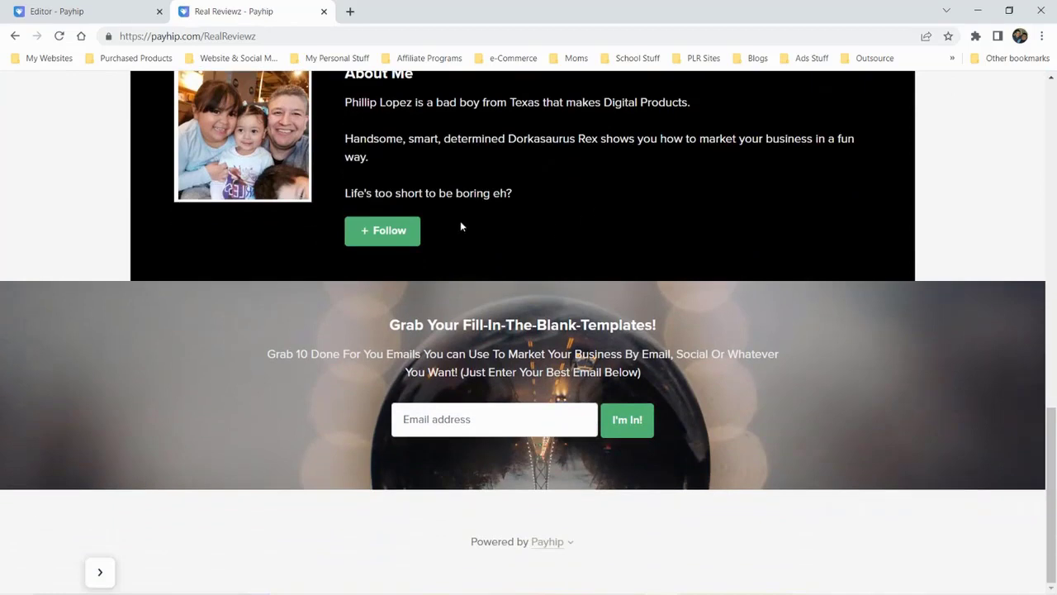
Review the editor's page list by page type and reopen the Done For You Monthly Marketing Emails subscription page
click(82, 12)
click(639, 315)
click(87, 93)
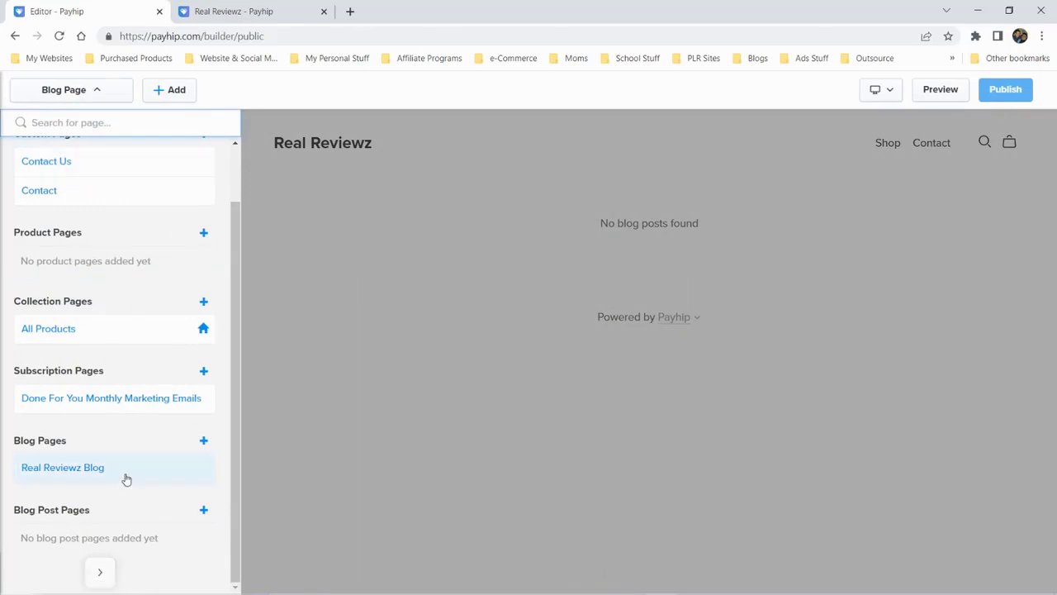
scroll(115, 373, up, 2)
scroll(187, 224, down, 1)
click(187, 223)
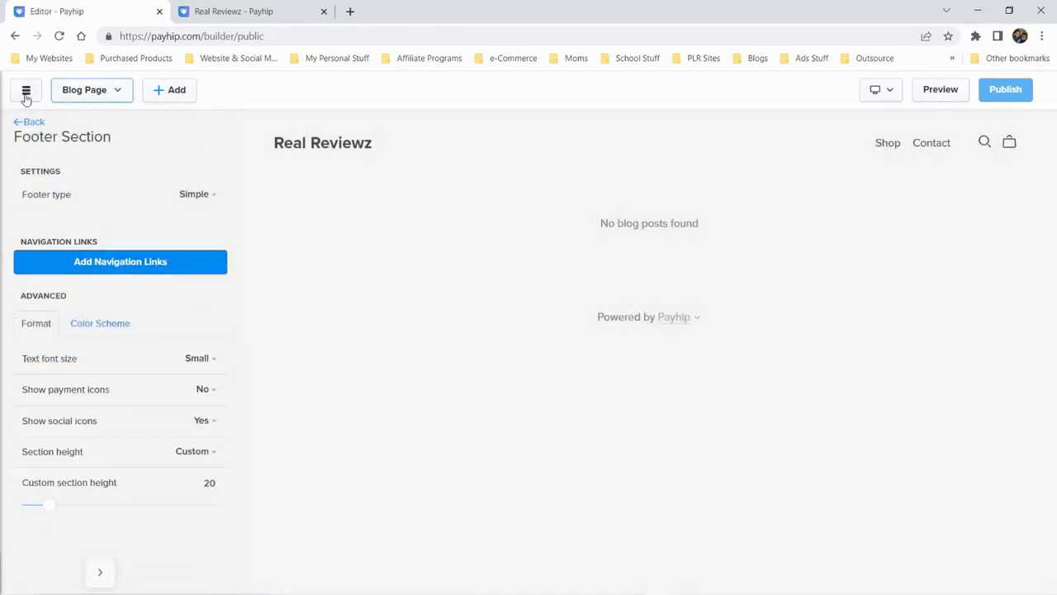
click(92, 97)
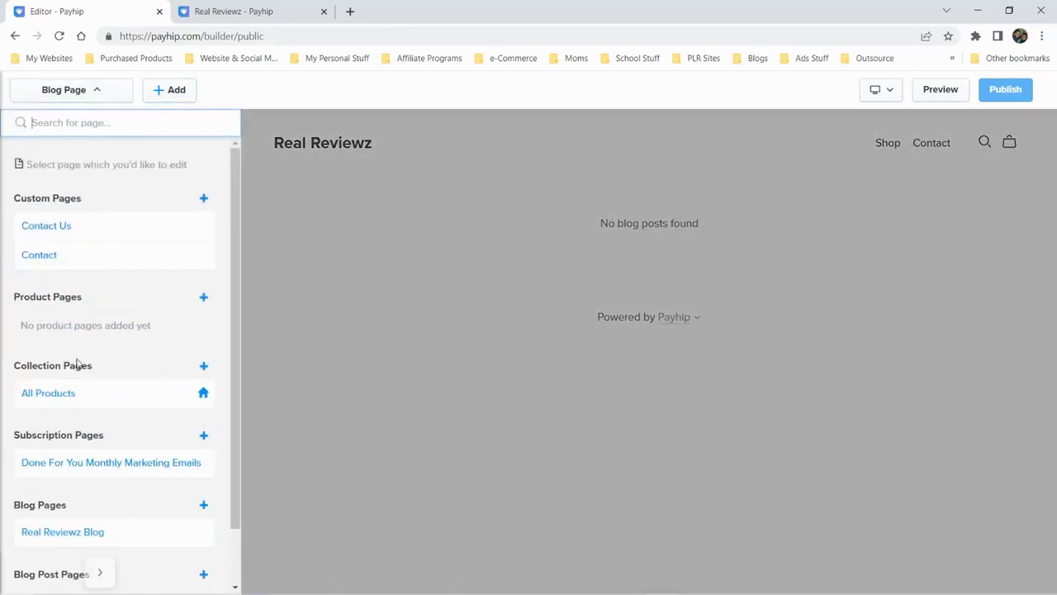
click(89, 464)
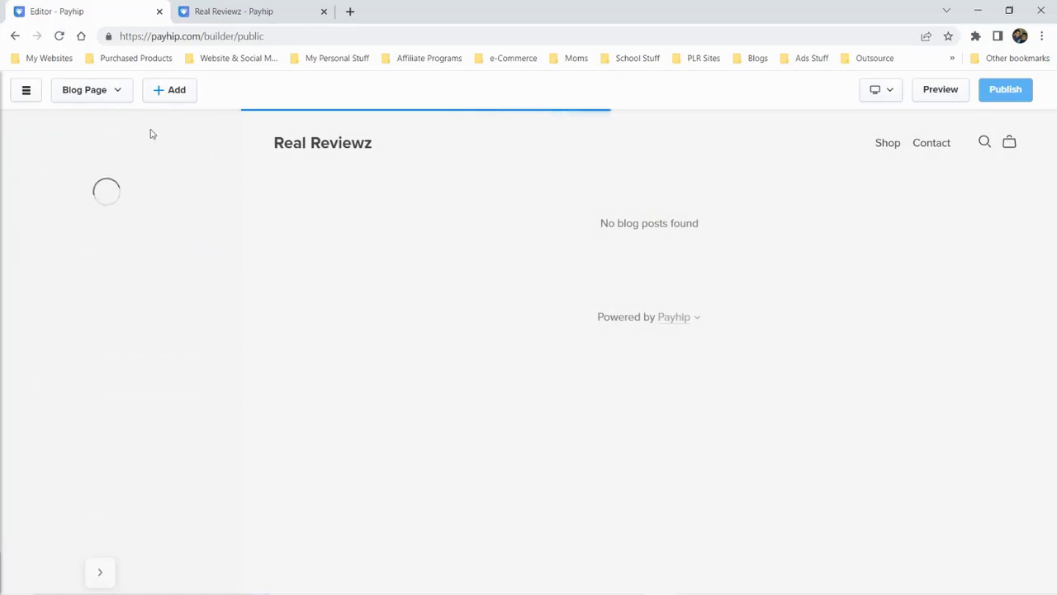
Delete the Grab Your Fill-In-The-Blank-Templates sign-up section from the All Products page
click(116, 93)
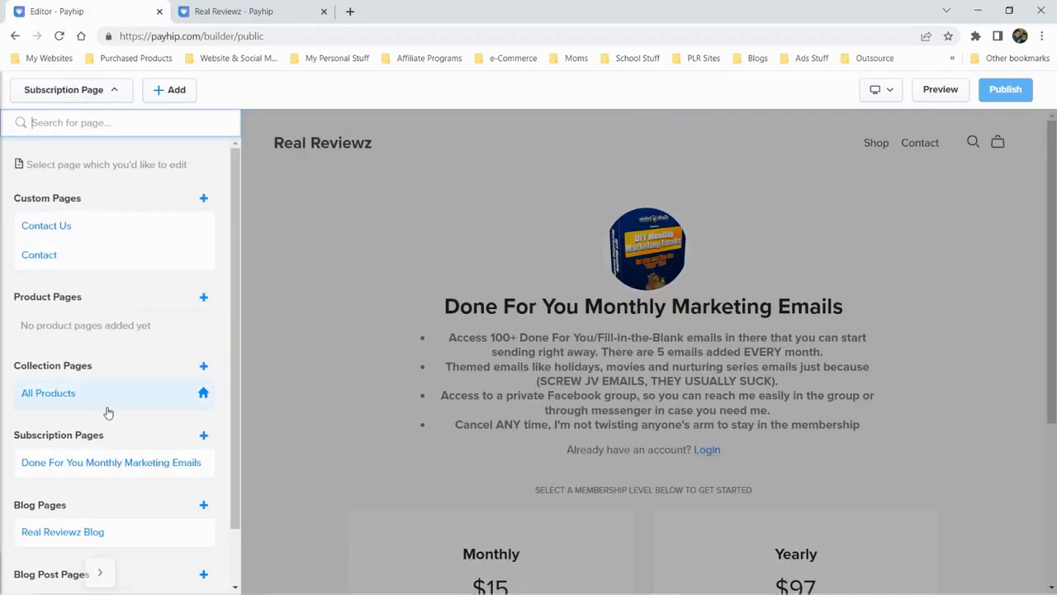
click(71, 394)
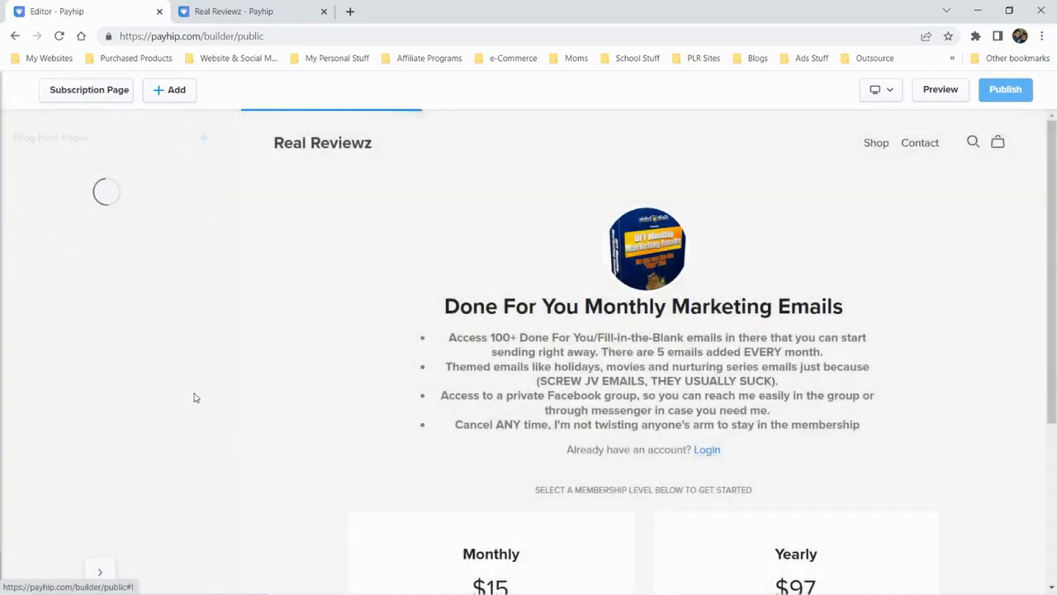
scroll(422, 364, down, 10)
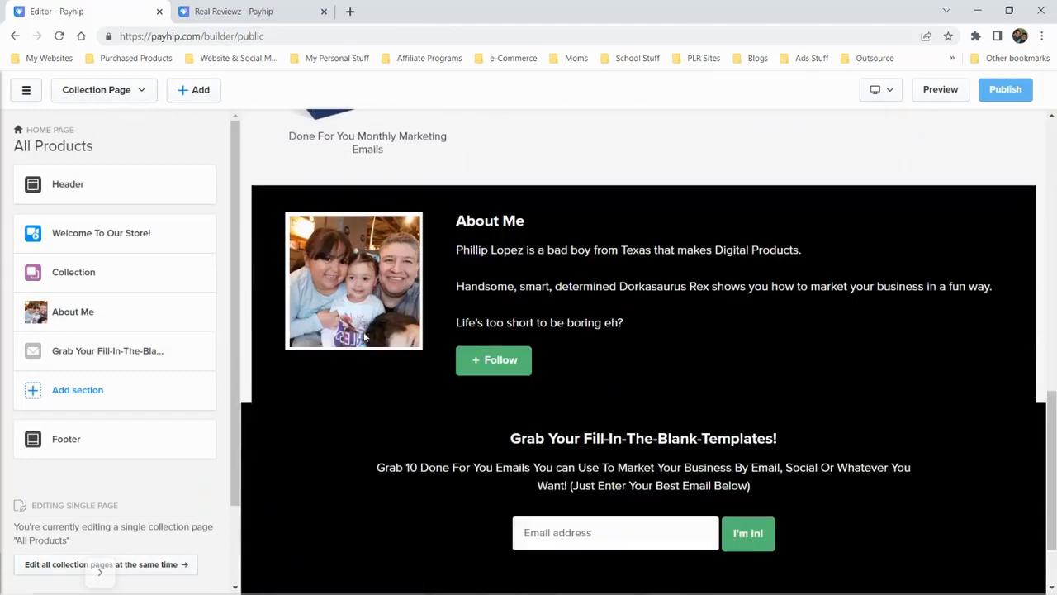
scroll(206, 429, down, 2)
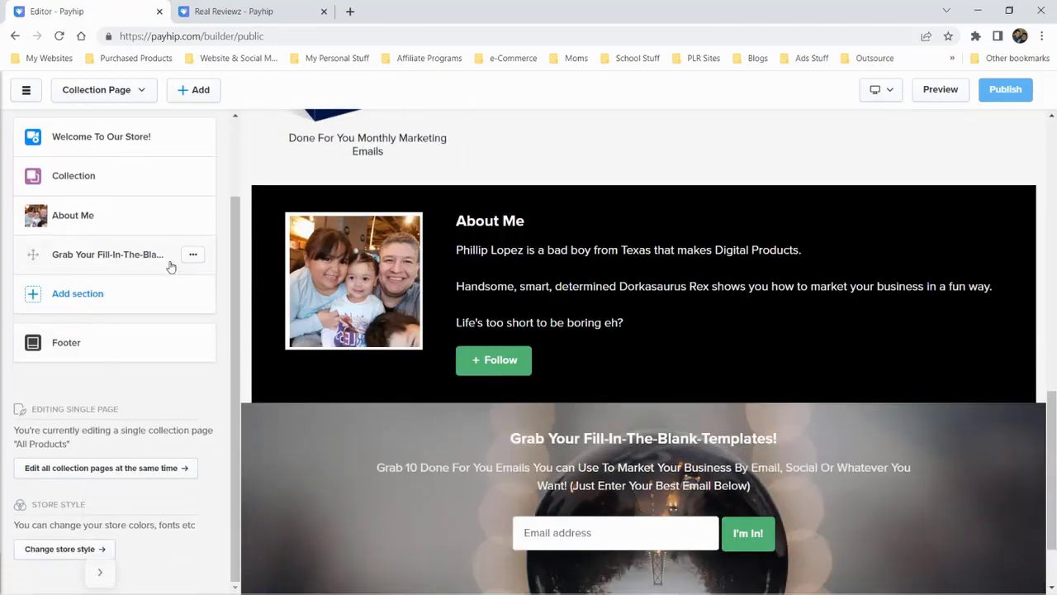
click(192, 256)
click(142, 278)
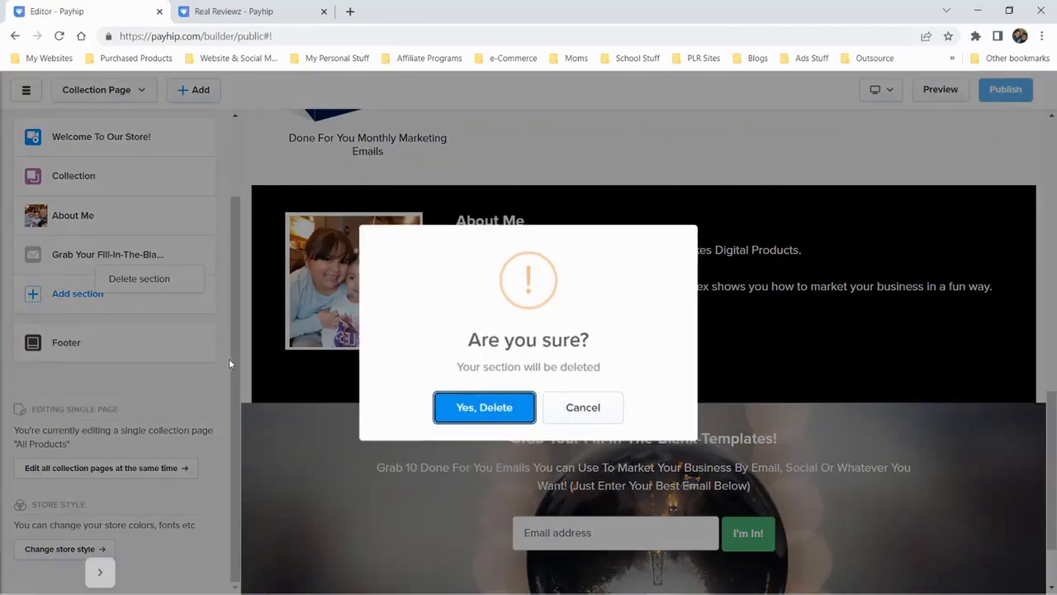
click(502, 409)
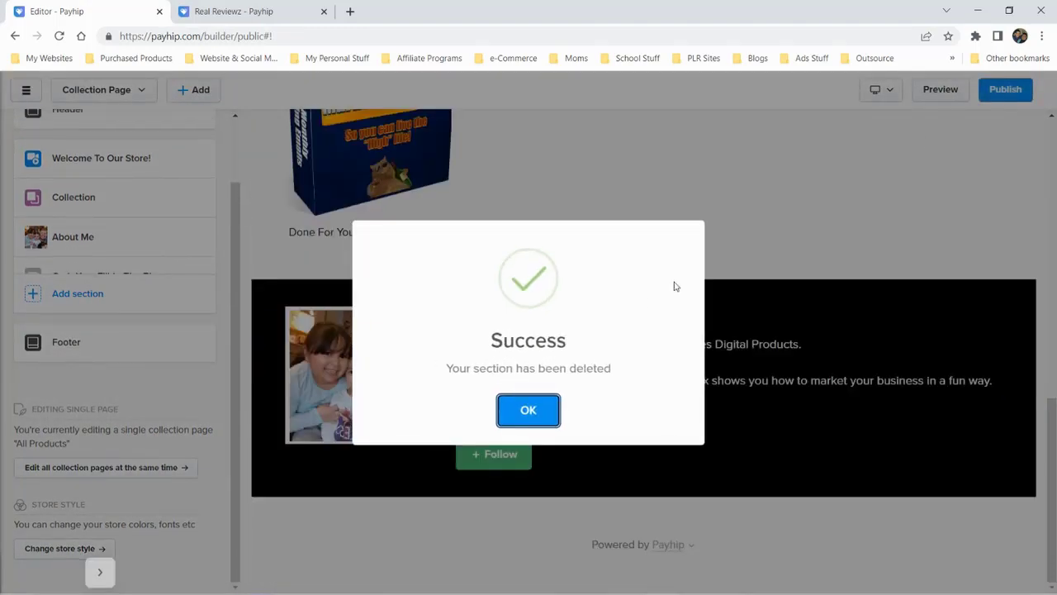
click(559, 420)
Publish the section removal and check the reloaded live storefront before returning to the store editor
click(1007, 89)
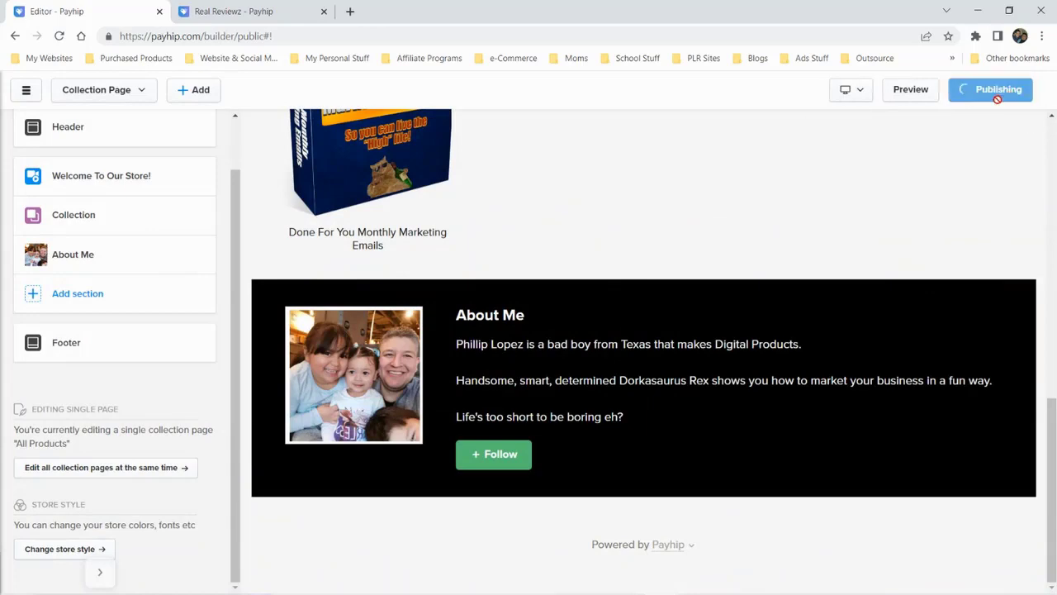
click(248, 11)
click(58, 36)
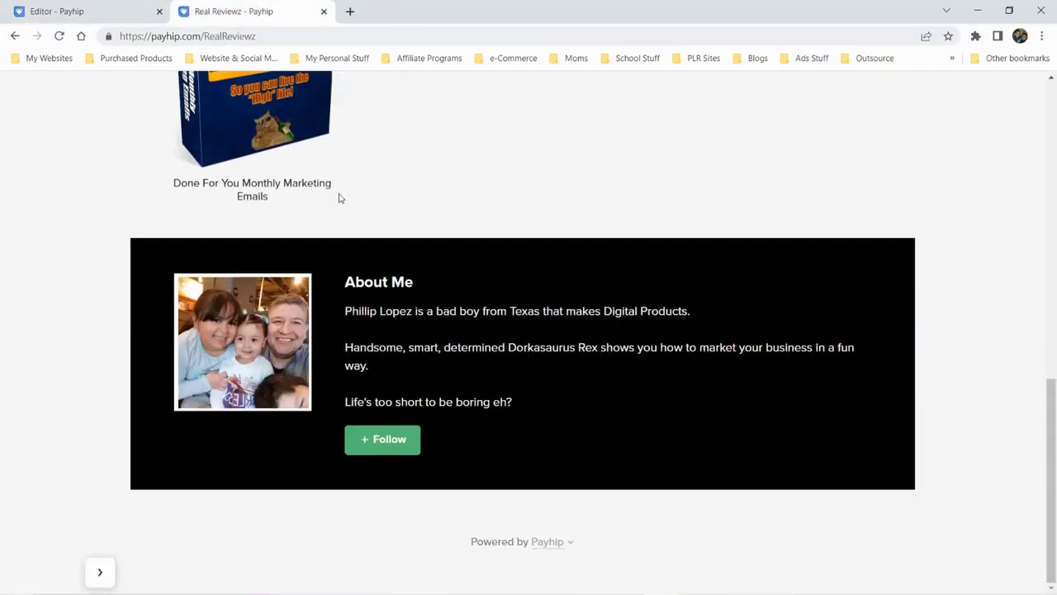
scroll(338, 196, up, 15)
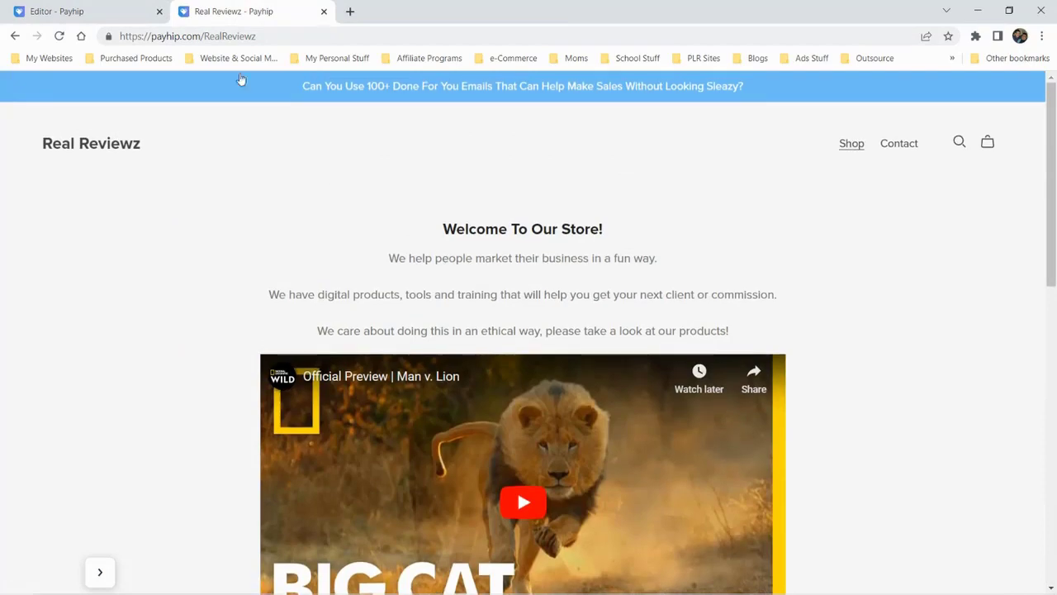
click(103, 13)
click(789, 198)
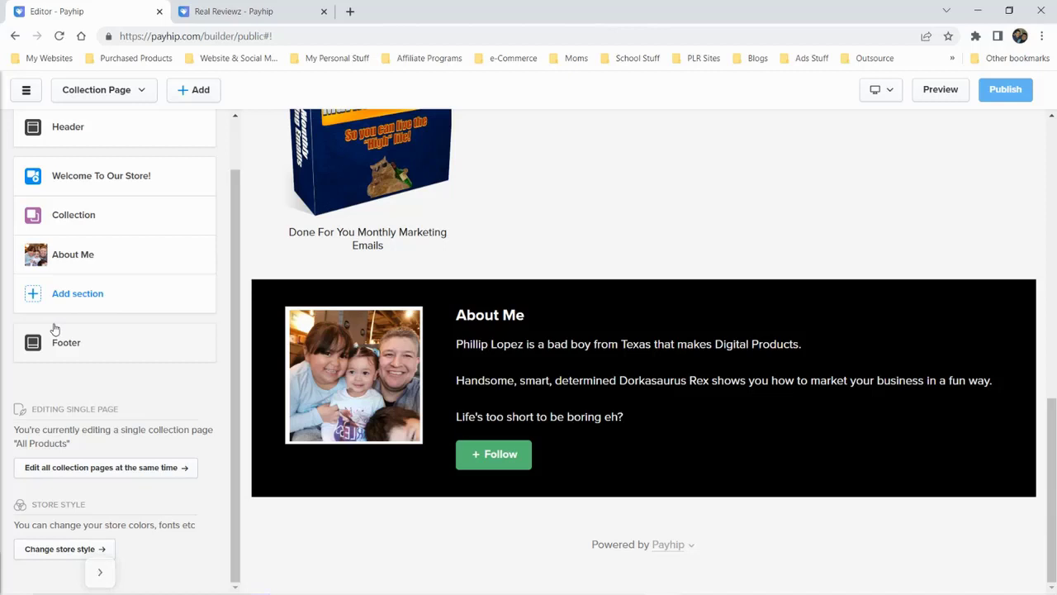
Look through the editor's page list, reopen the All Products collection page and view its Welcome To Our Store! section
scroll(51, 329, up, 1)
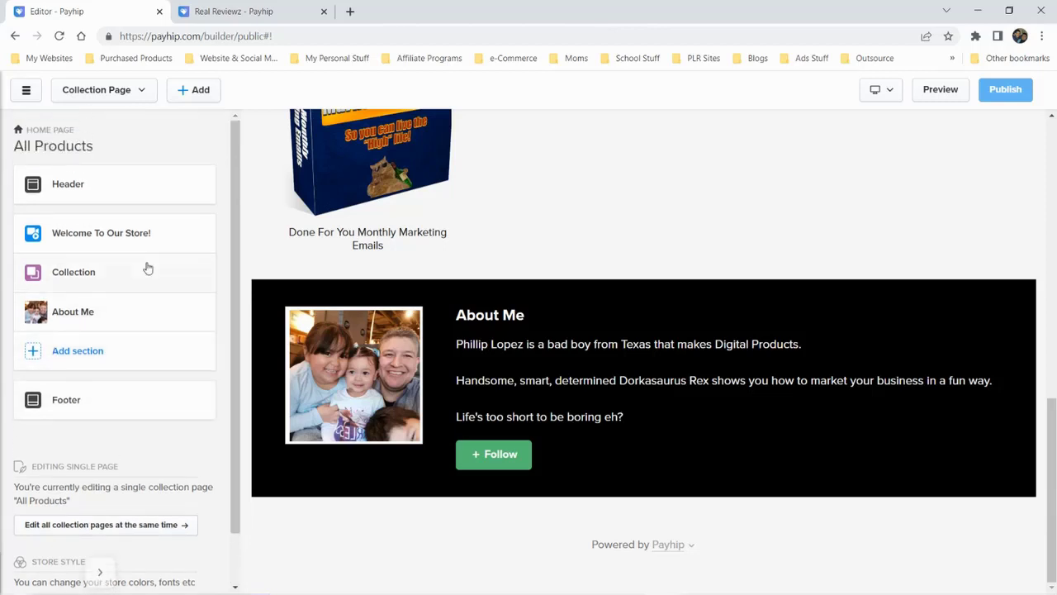
click(134, 92)
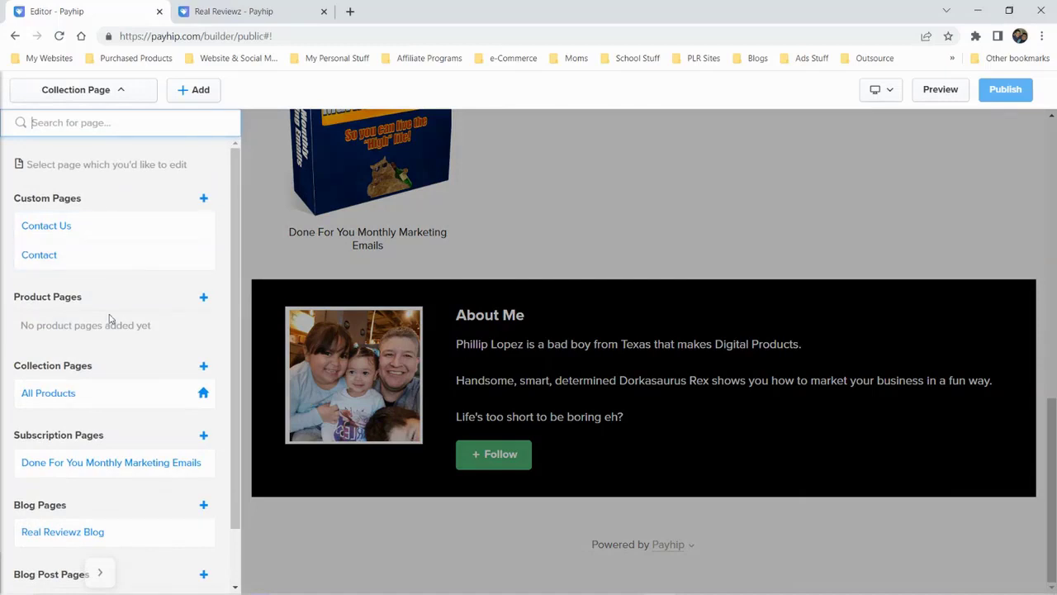
scroll(114, 319, down, 1)
scroll(118, 319, down, 1)
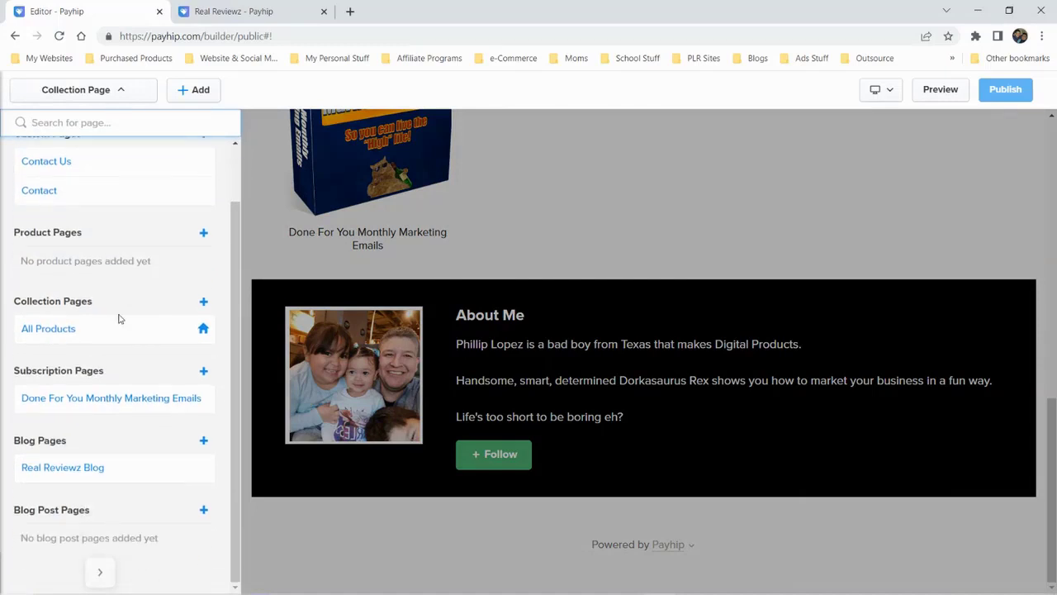
click(118, 323)
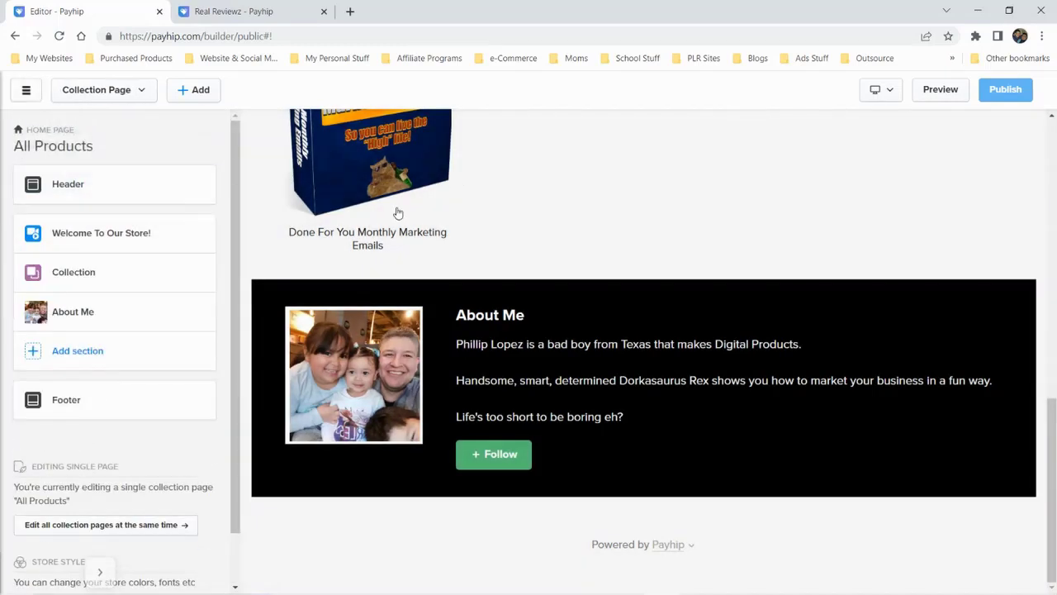
scroll(454, 236, up, 8)
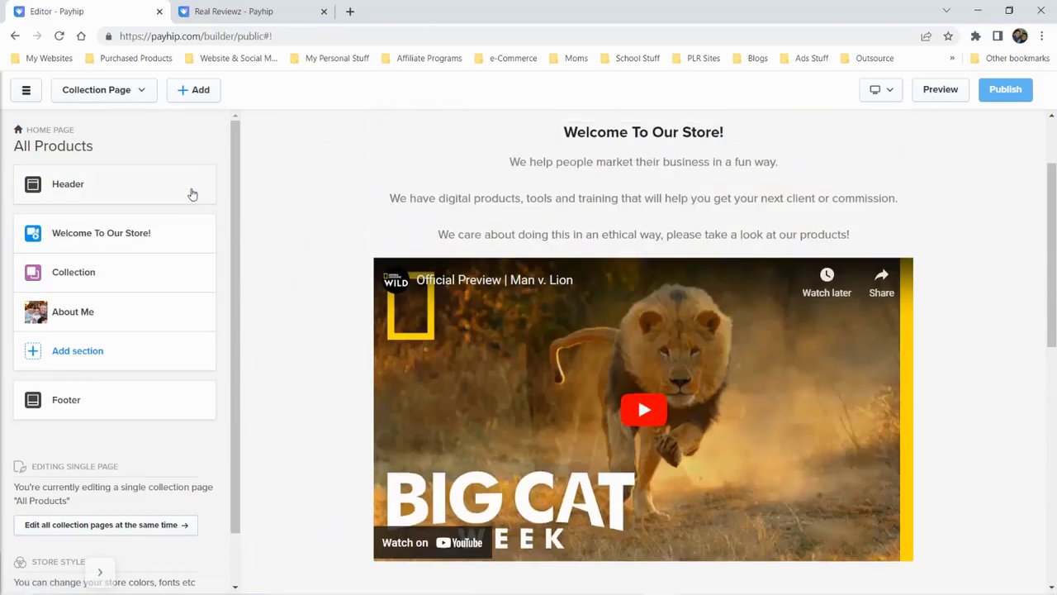
Inspect the header section's navigation links and their edit and remove options, leaving the links unchanged
click(66, 173)
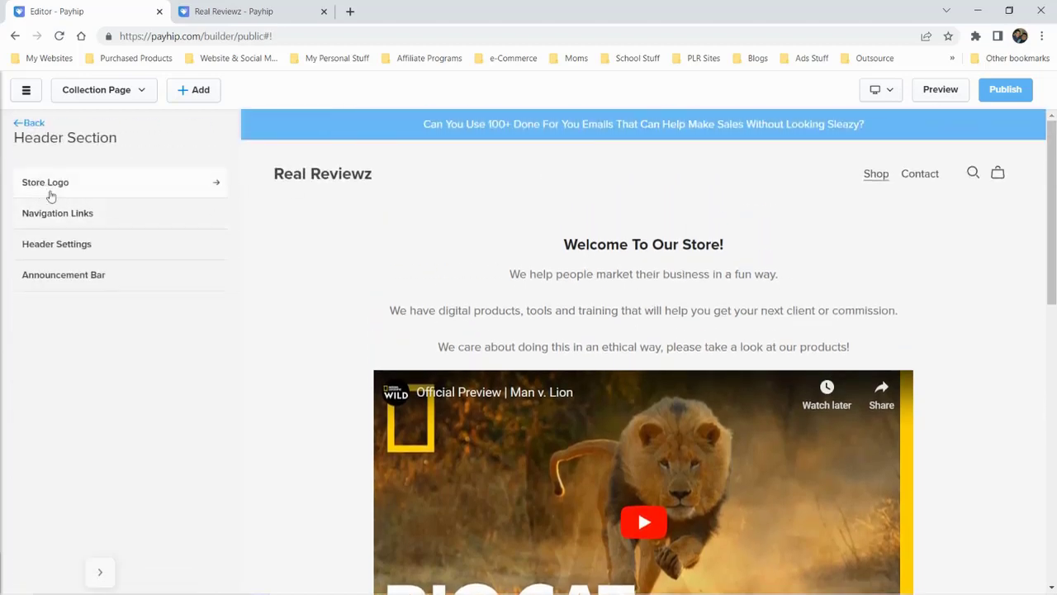
click(114, 215)
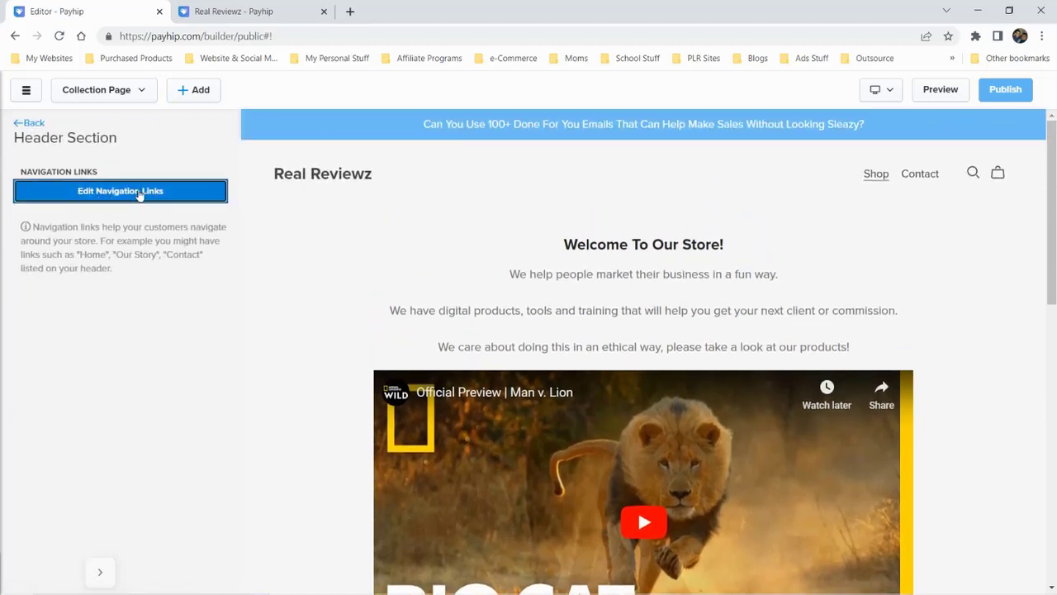
click(139, 193)
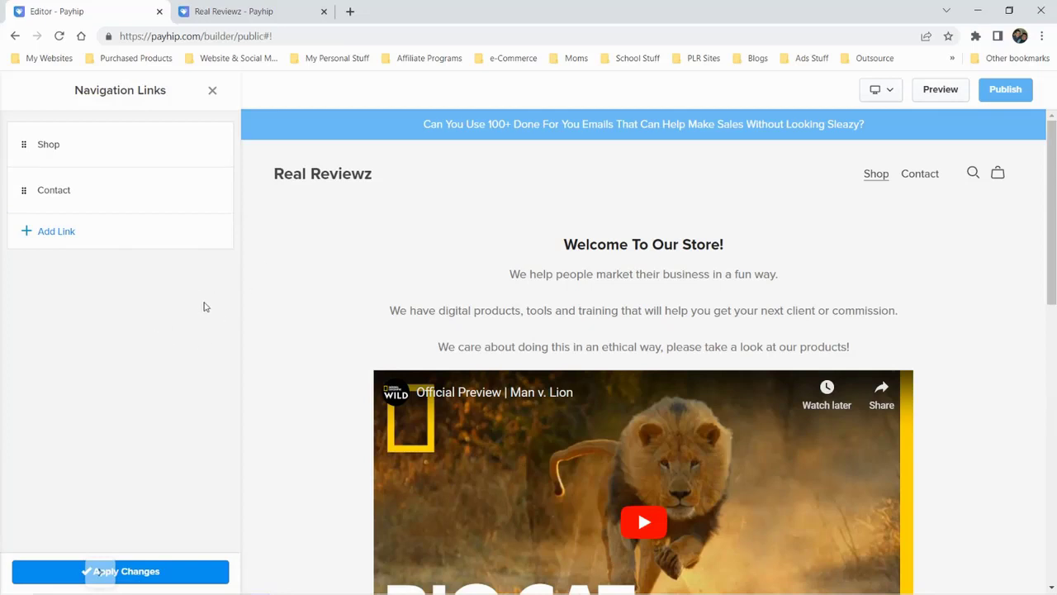
mouse_move(197, 168)
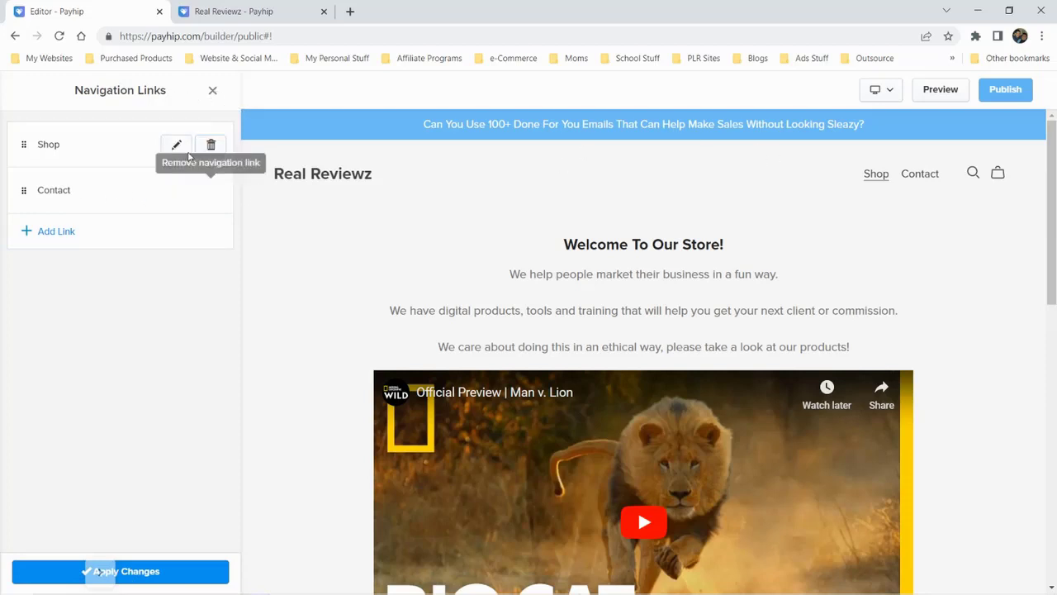
click(212, 90)
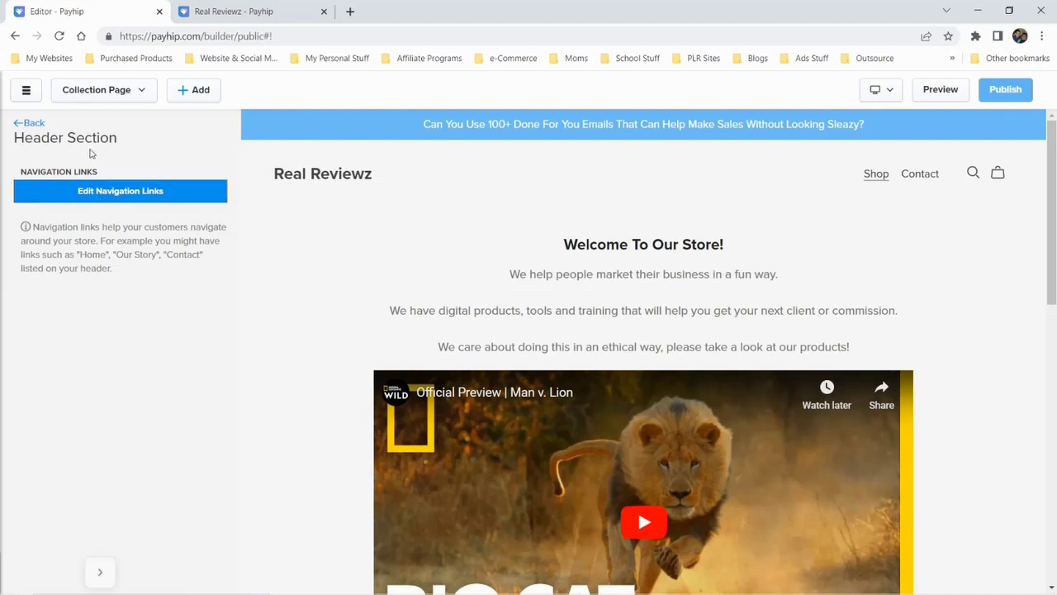
click(26, 124)
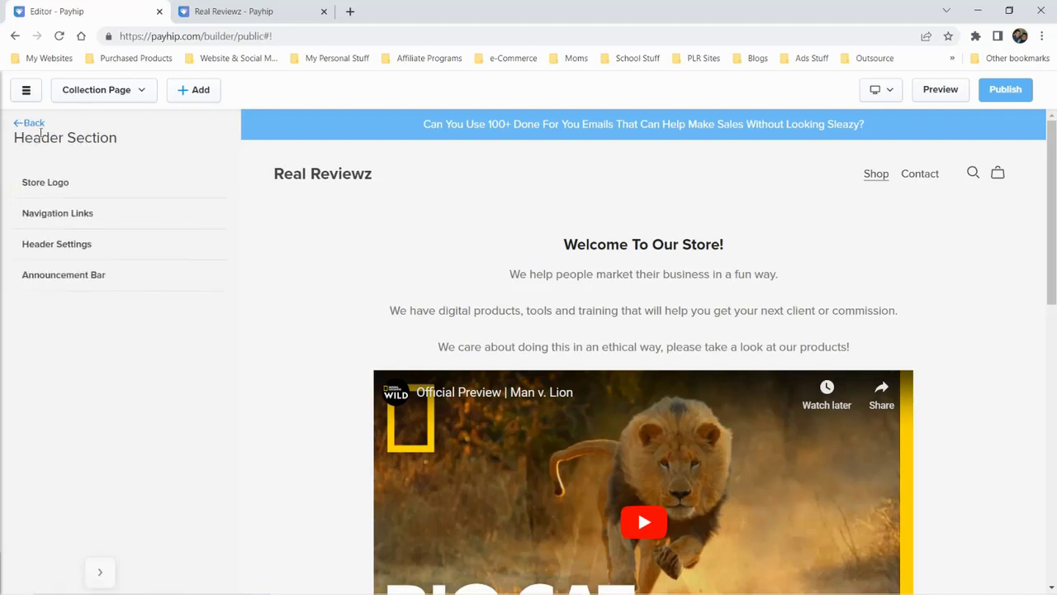
Exit the store editor to the Payhip dashboard and review its products, transactions, blog posts and store progress
click(36, 126)
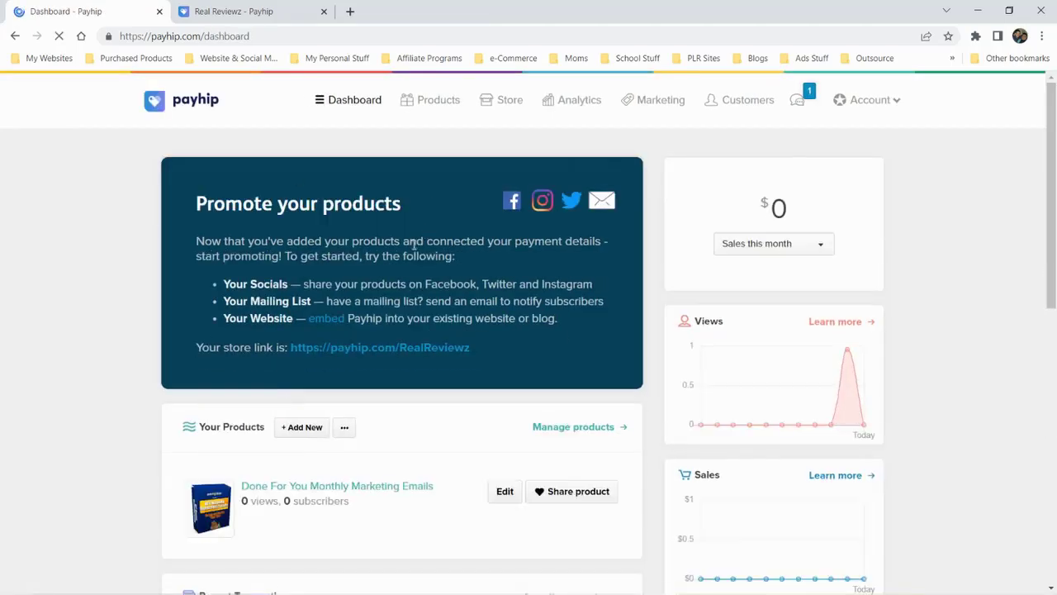
scroll(414, 244, down, 3)
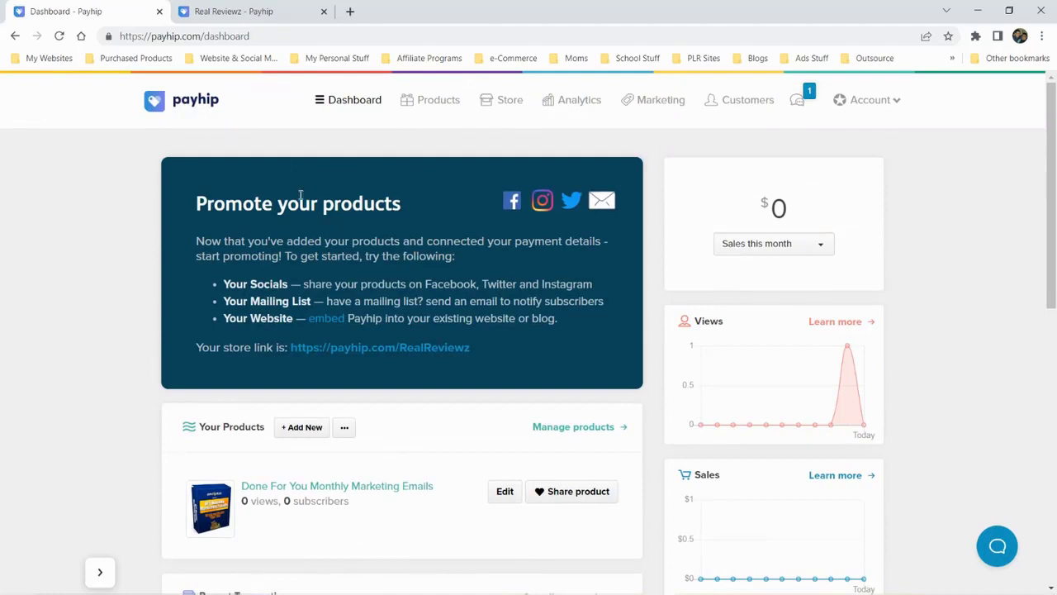
scroll(409, 237, down, 1)
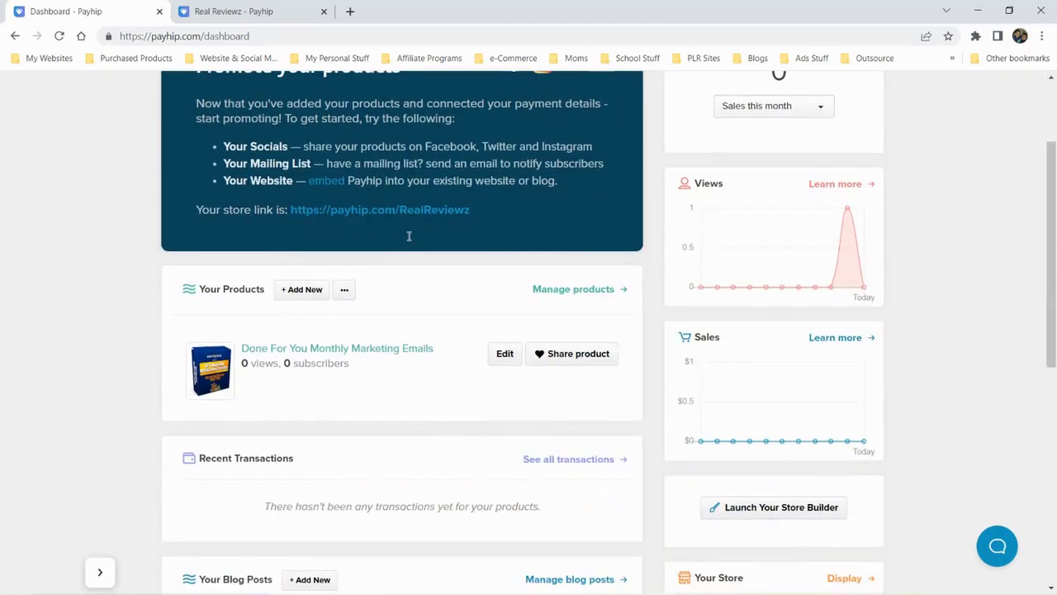
scroll(408, 237, down, 4)
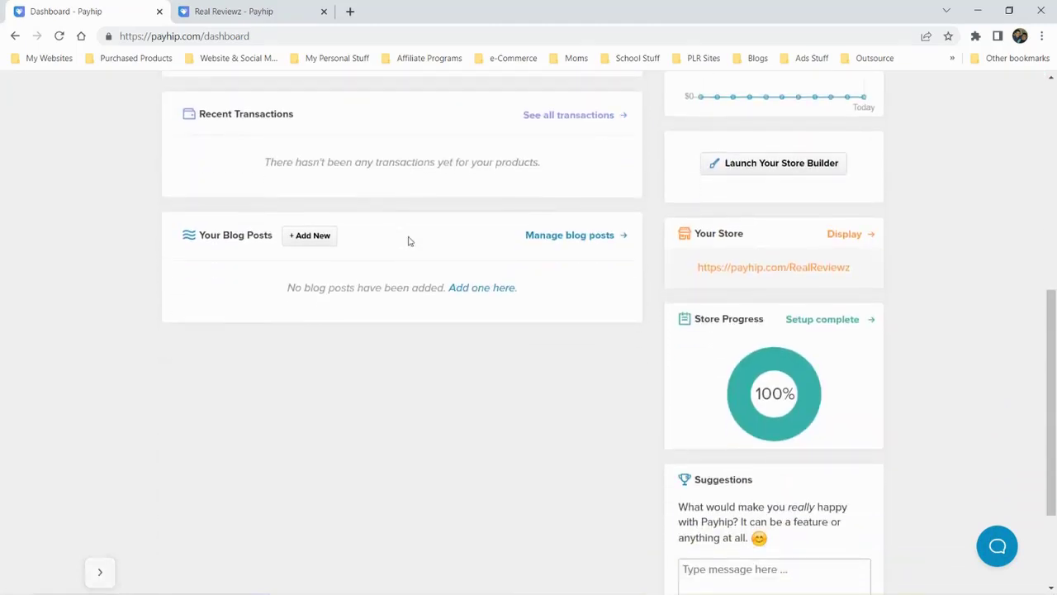